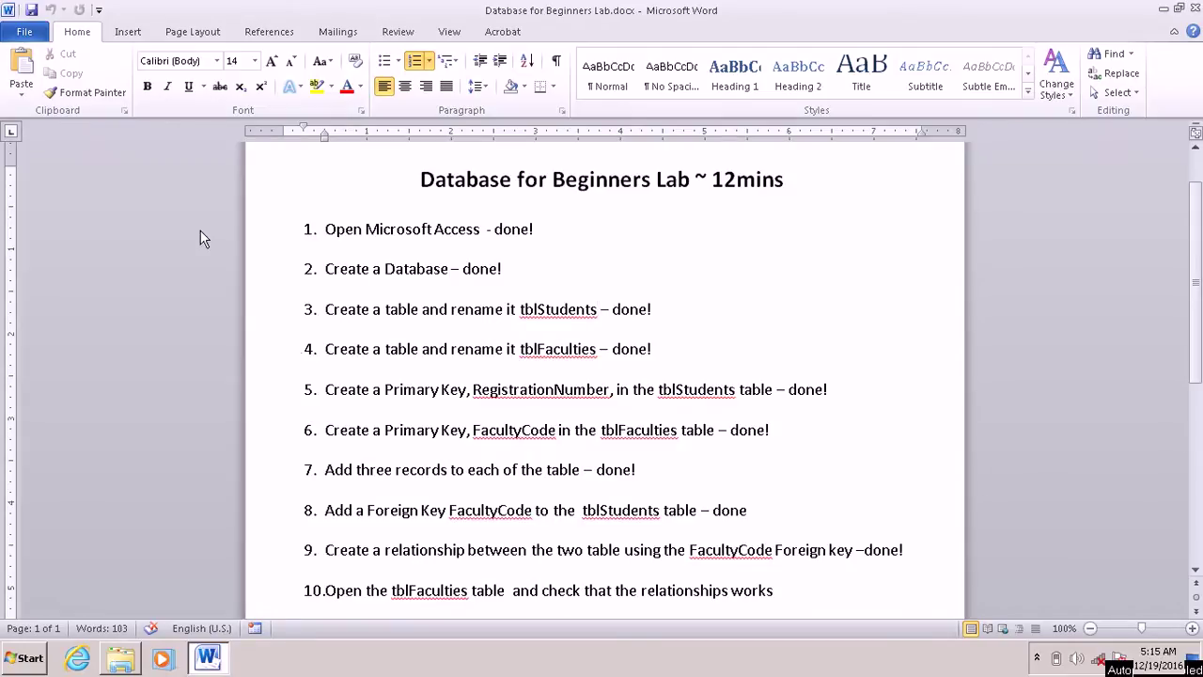
Step: Delete the 'done' marks from checklist items 1 to 4
{"action": "scroll", "coordinate": [297, 359], "scroll_direction": "down", "scroll_amount": 1}
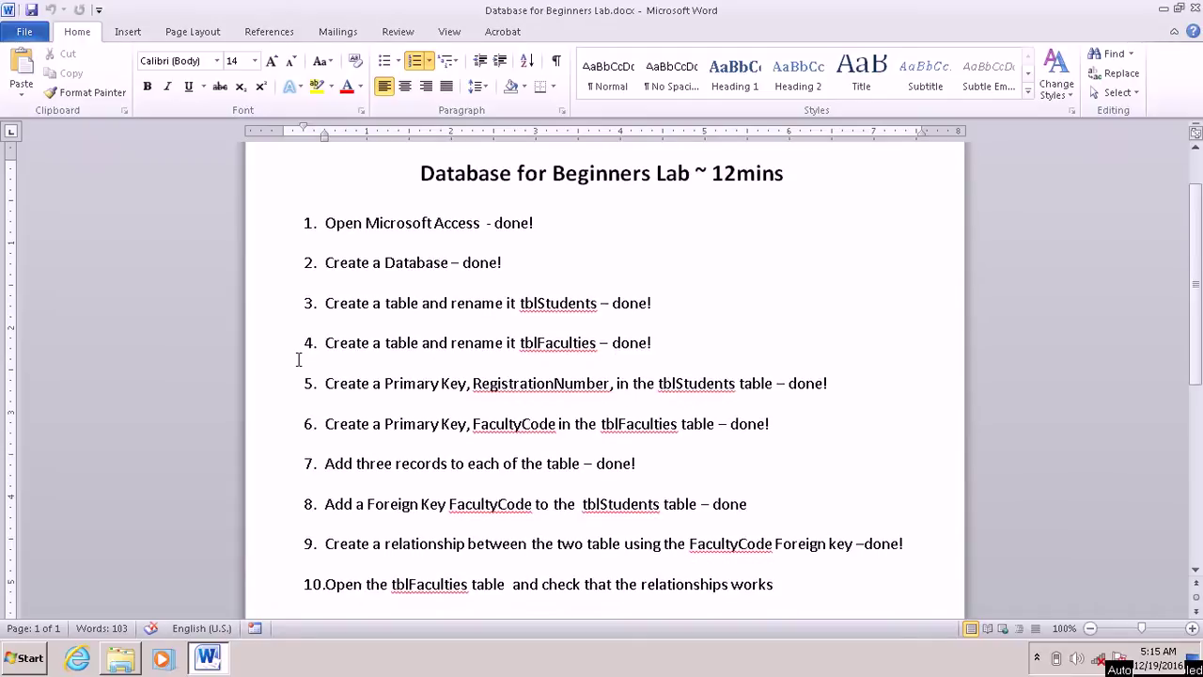
{"action": "scroll", "coordinate": [298, 359], "scroll_direction": "down", "scroll_amount": 1}
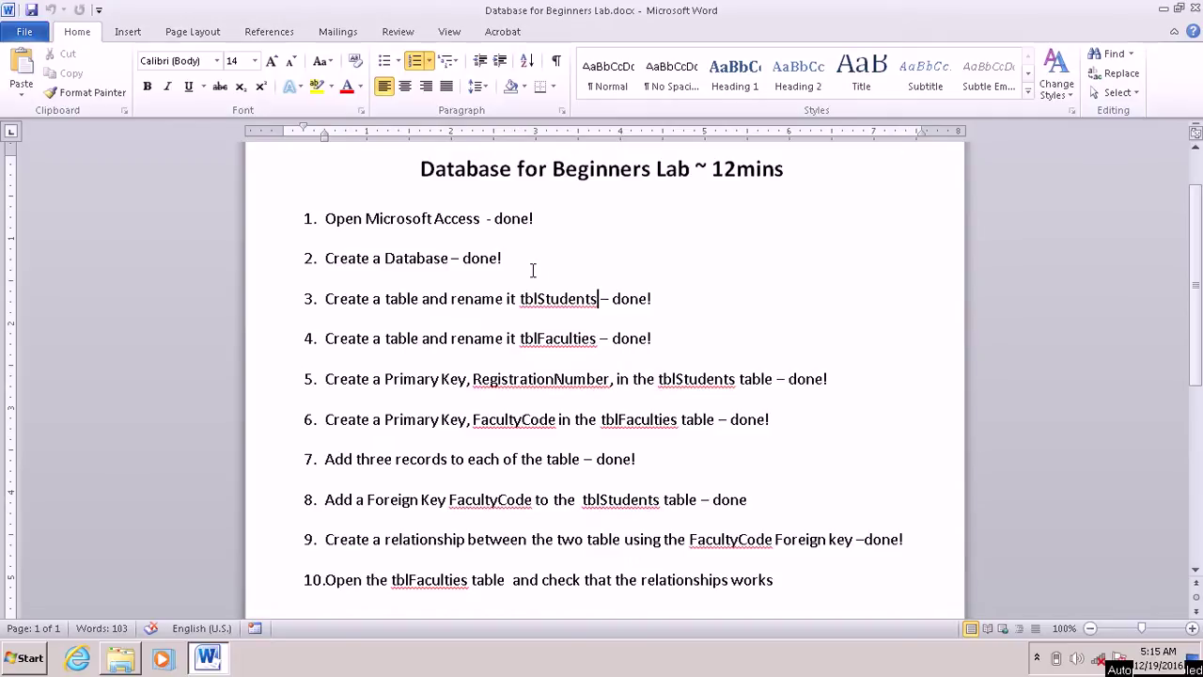
{"action": "double_click", "coordinate": [516, 221]}
{"action": "key", "text": "BackSpace"}
{"action": "left_click_drag", "start_coordinate": [517, 252], "coordinate": [469, 265]}
{"action": "key", "text": "BackSpace"}
{"action": "key", "text": "BackSpace"}
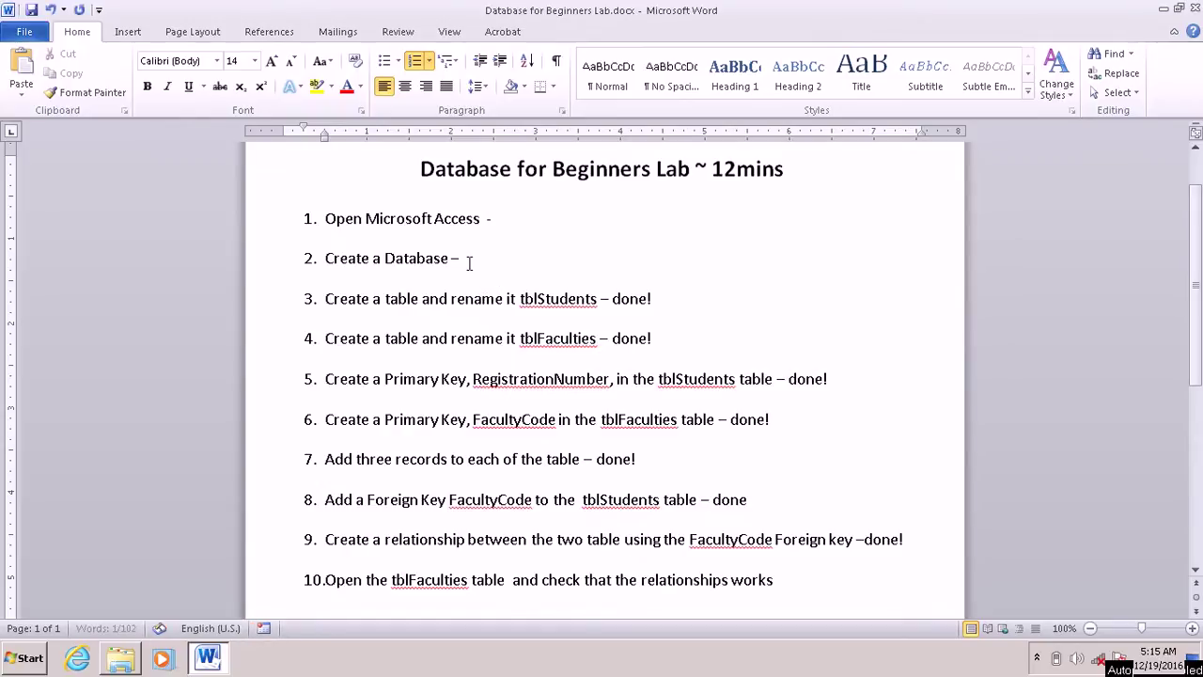
{"action": "double_click", "coordinate": [638, 301]}
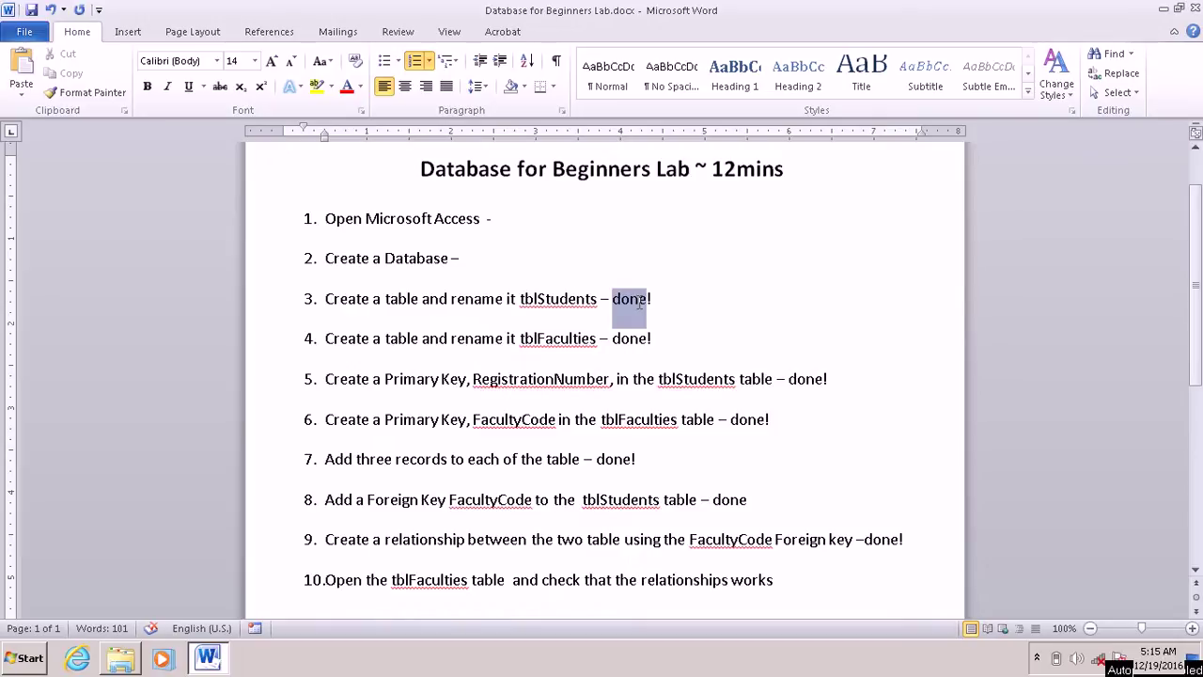
{"action": "key", "text": "BackSpace"}
{"action": "double_click", "coordinate": [639, 343]}
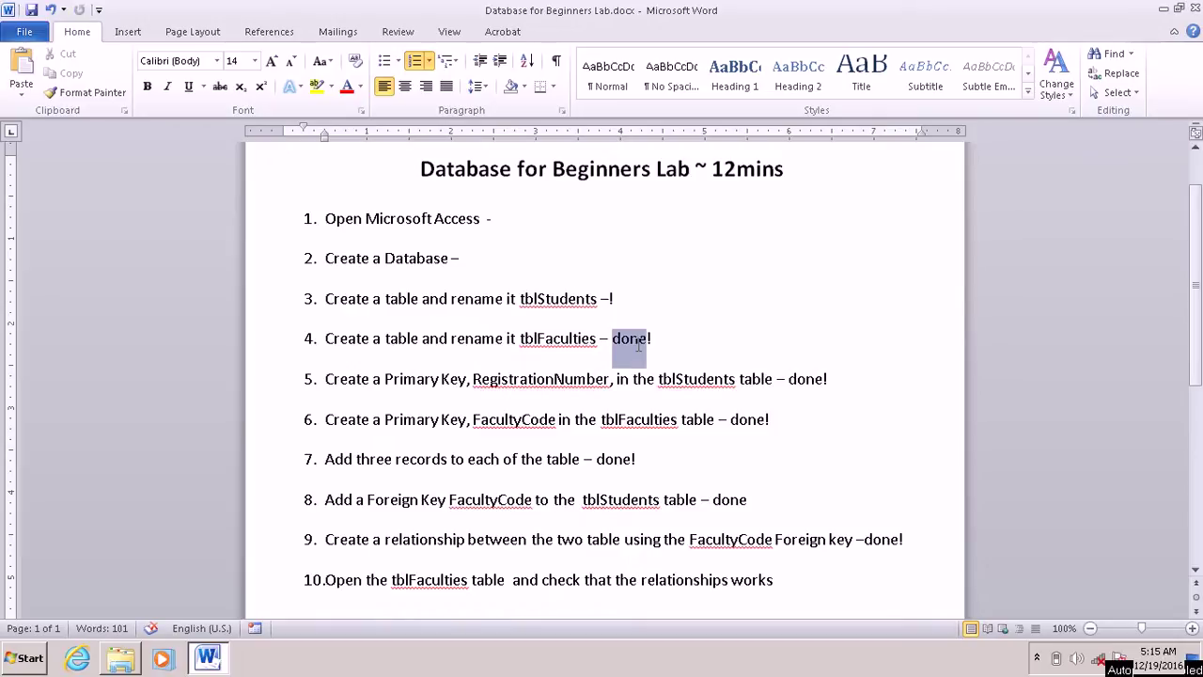
{"action": "key", "text": "BackSpace"}
Step: Delete the 'done' marks from checklist items 5 to 9
{"action": "double_click", "coordinate": [799, 376]}
{"action": "double_click", "coordinate": [813, 377]}
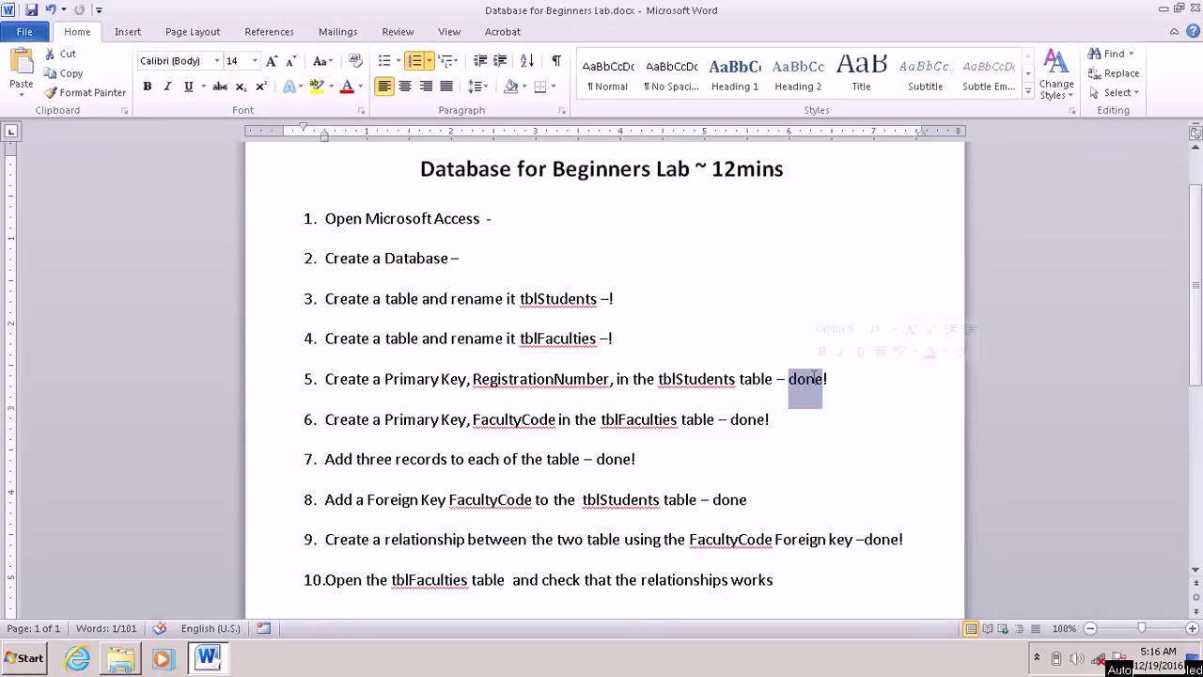
{"action": "key", "text": "Delete"}
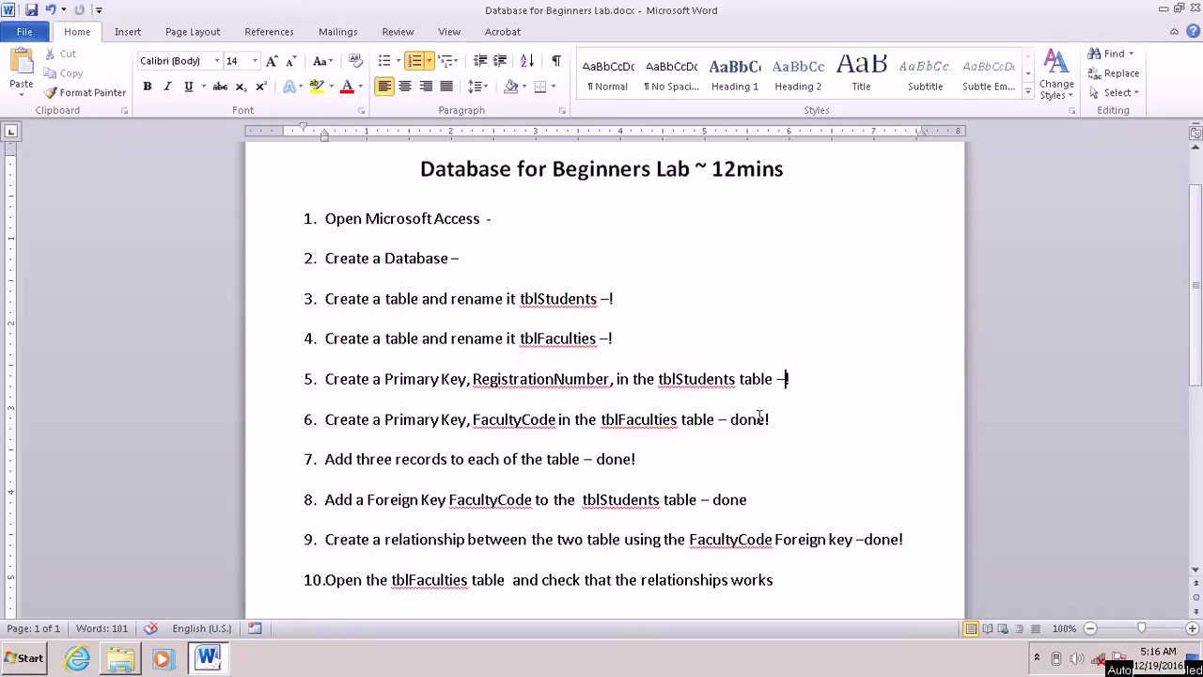
{"action": "double_click", "coordinate": [759, 418]}
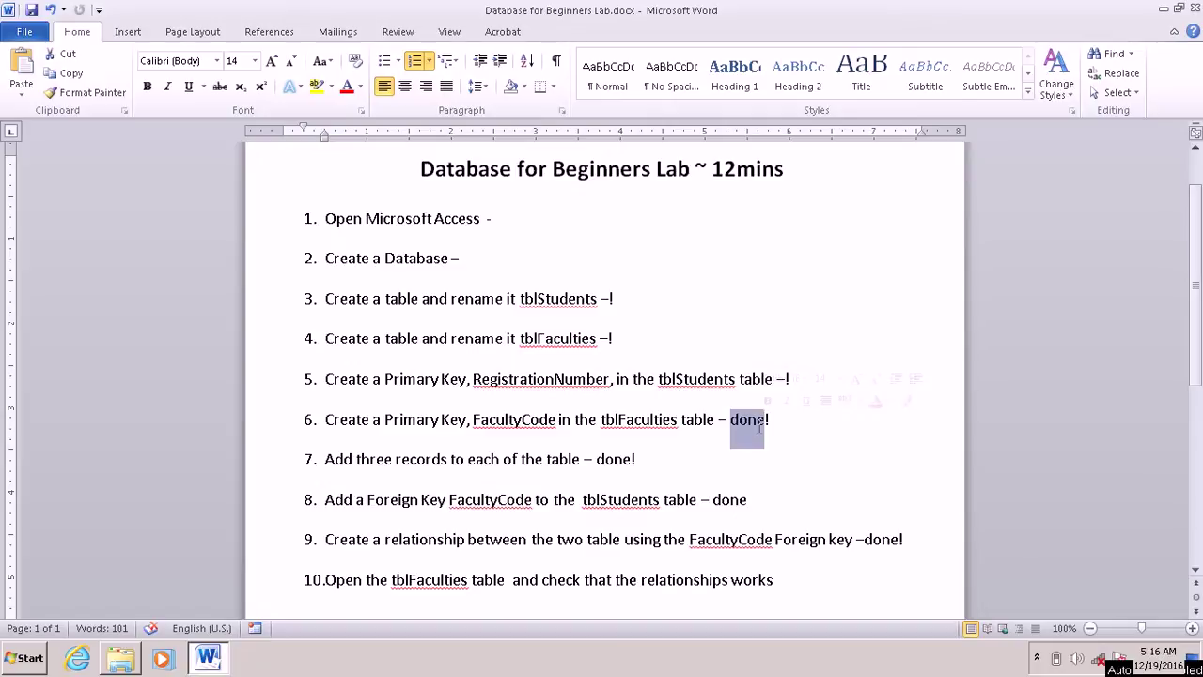
{"action": "key", "text": "BackSpace"}
{"action": "double_click", "coordinate": [621, 461]}
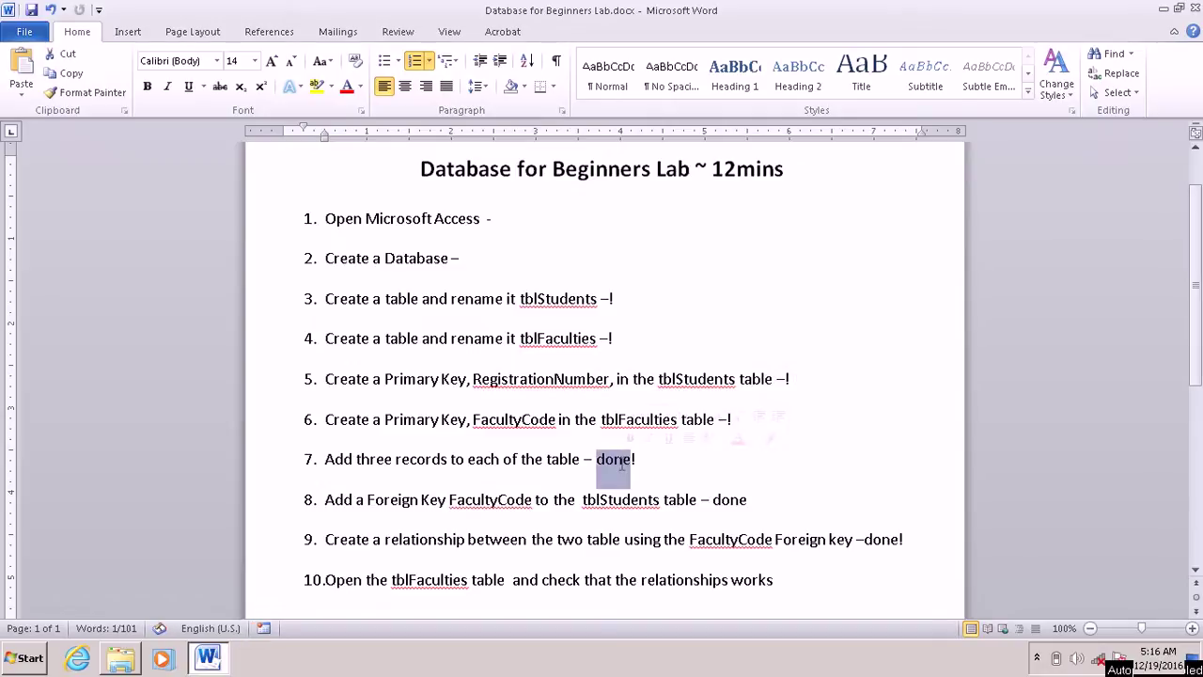
{"action": "key", "text": "Delete"}
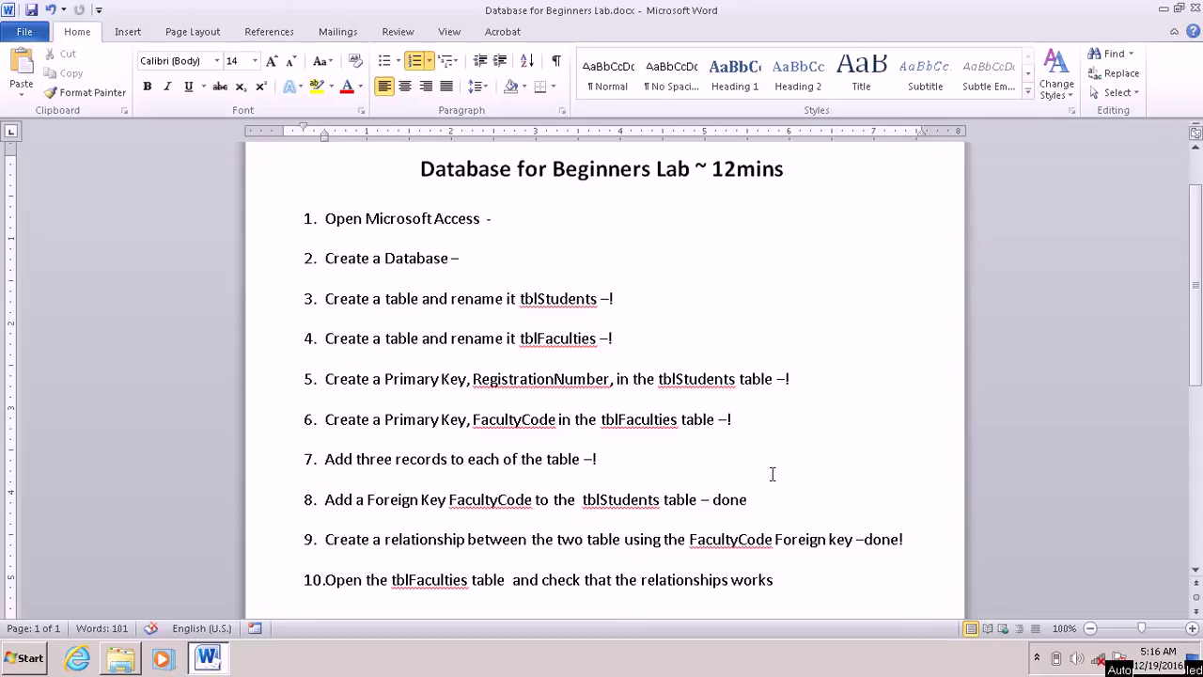
{"action": "double_click", "coordinate": [741, 499]}
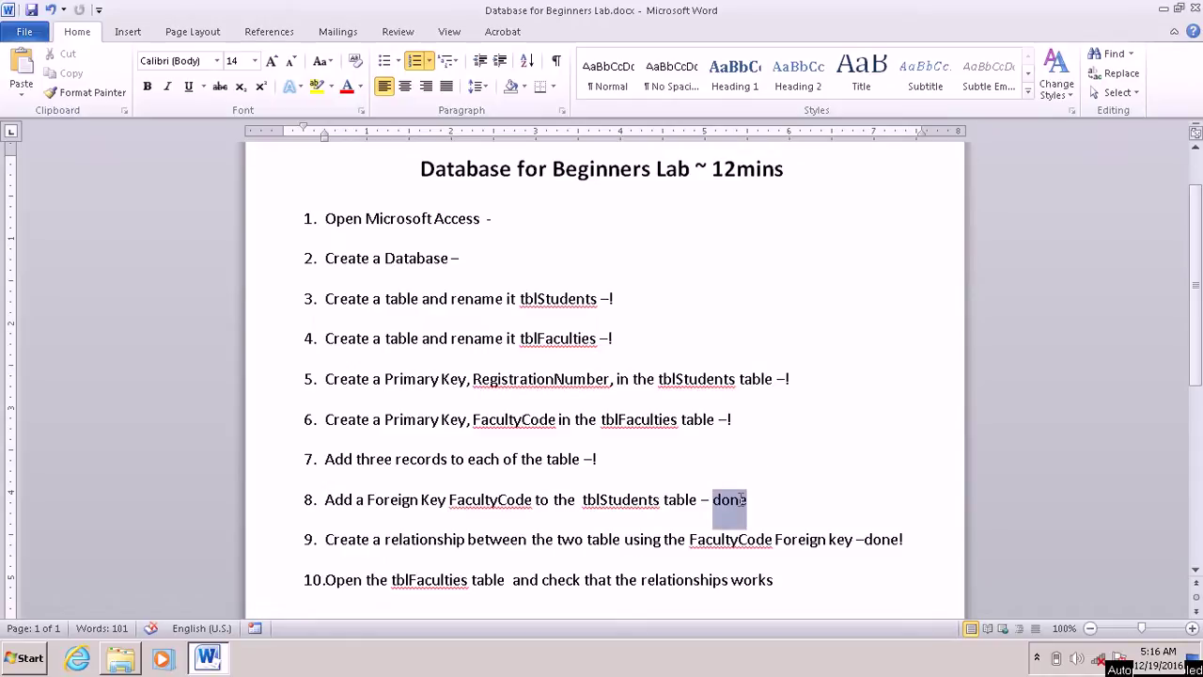
{"action": "key", "text": "Delete"}
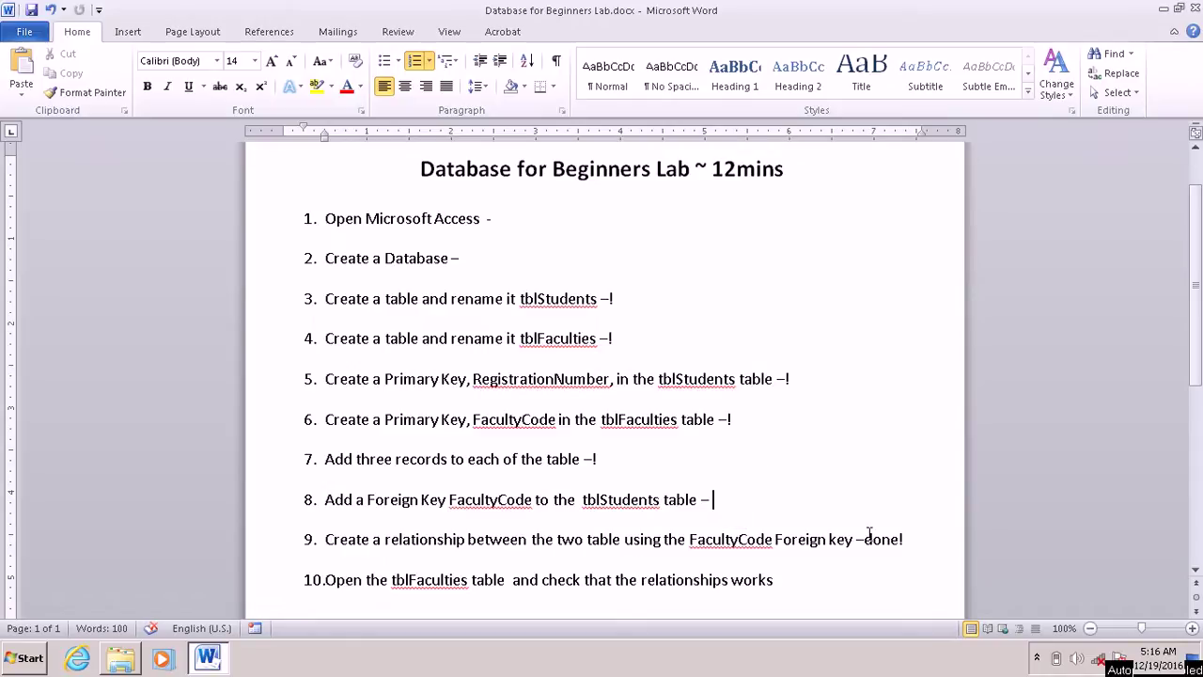
{"action": "double_click", "coordinate": [888, 540]}
{"action": "key", "text": "Delete"}
Step: Launch Microsoft Access 2010 from the Start menu search for 'access'
{"action": "left_click", "coordinate": [5, 655]}
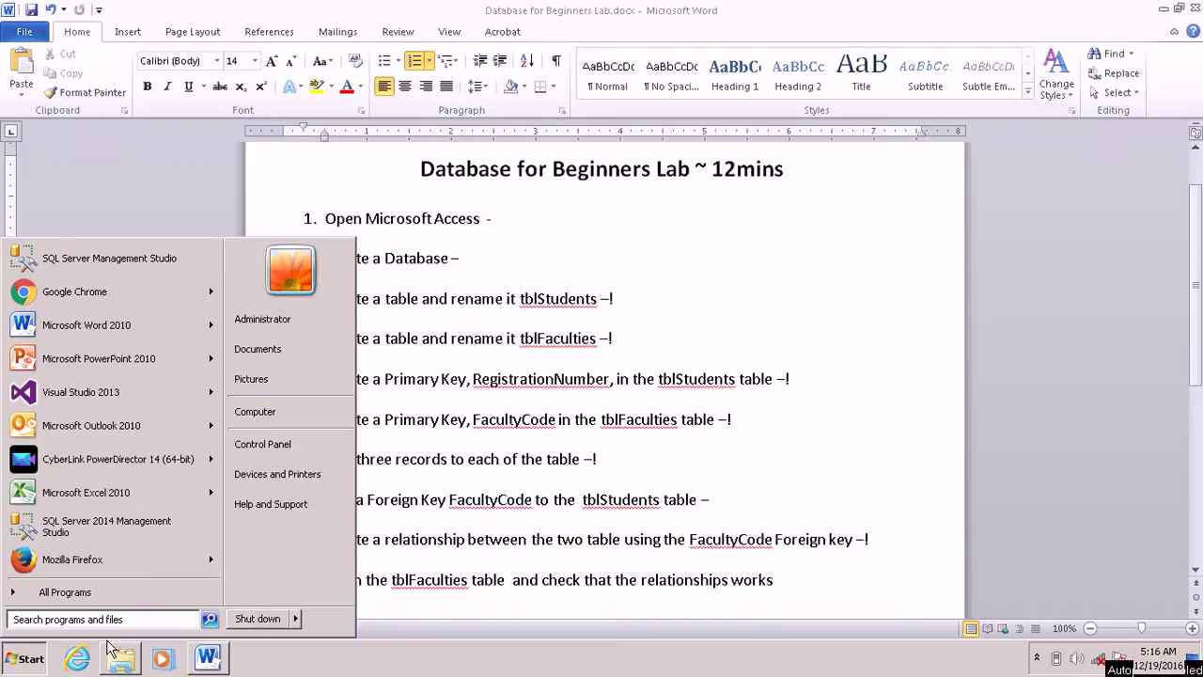
{"action": "type", "text": "access"}
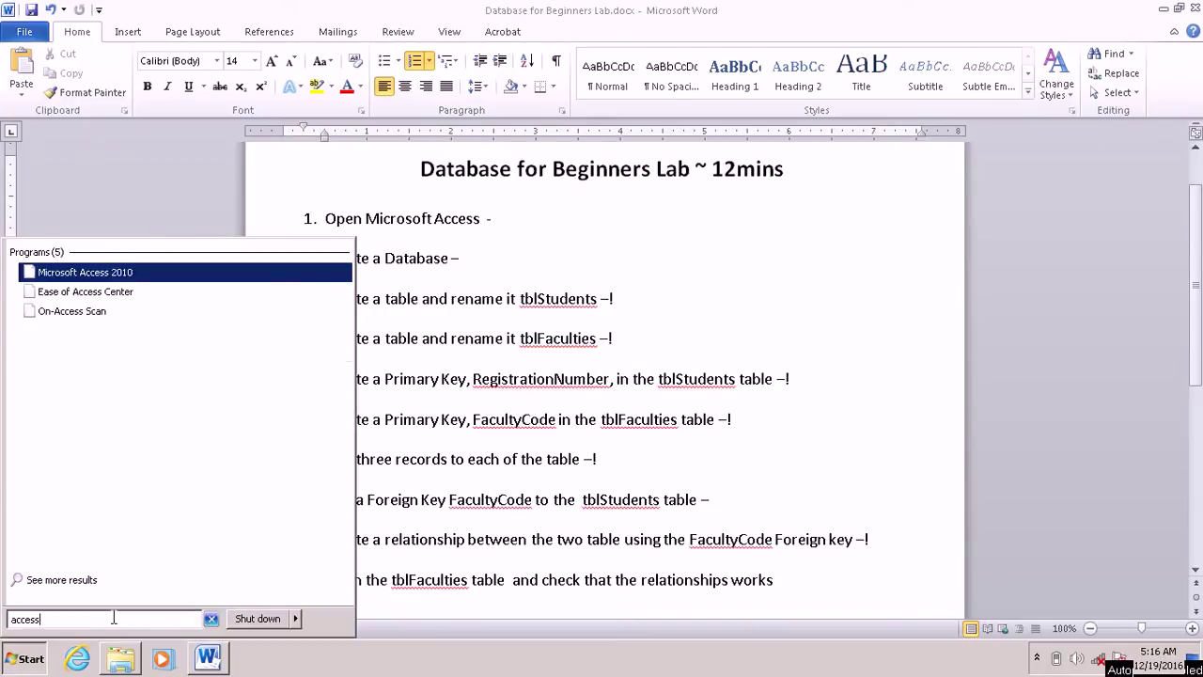
{"action": "left_click", "coordinate": [93, 274]}
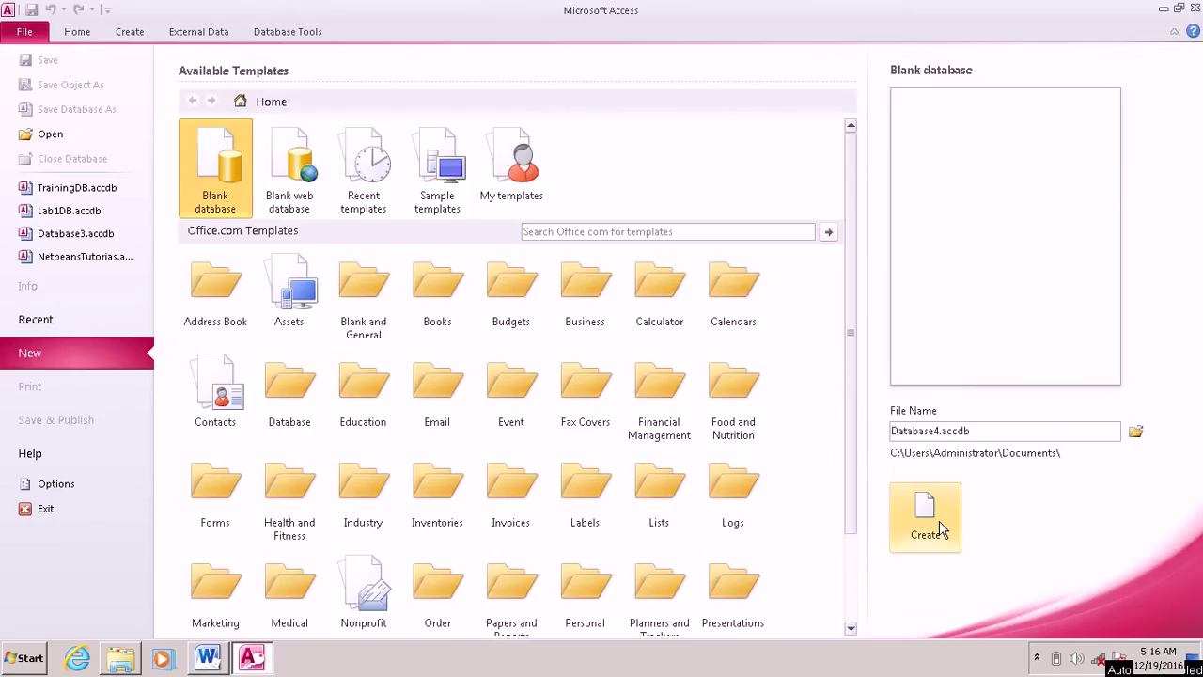
Step: Create a blank database named TrainingDB, replacing the existing file
{"action": "left_click", "coordinate": [1011, 432]}
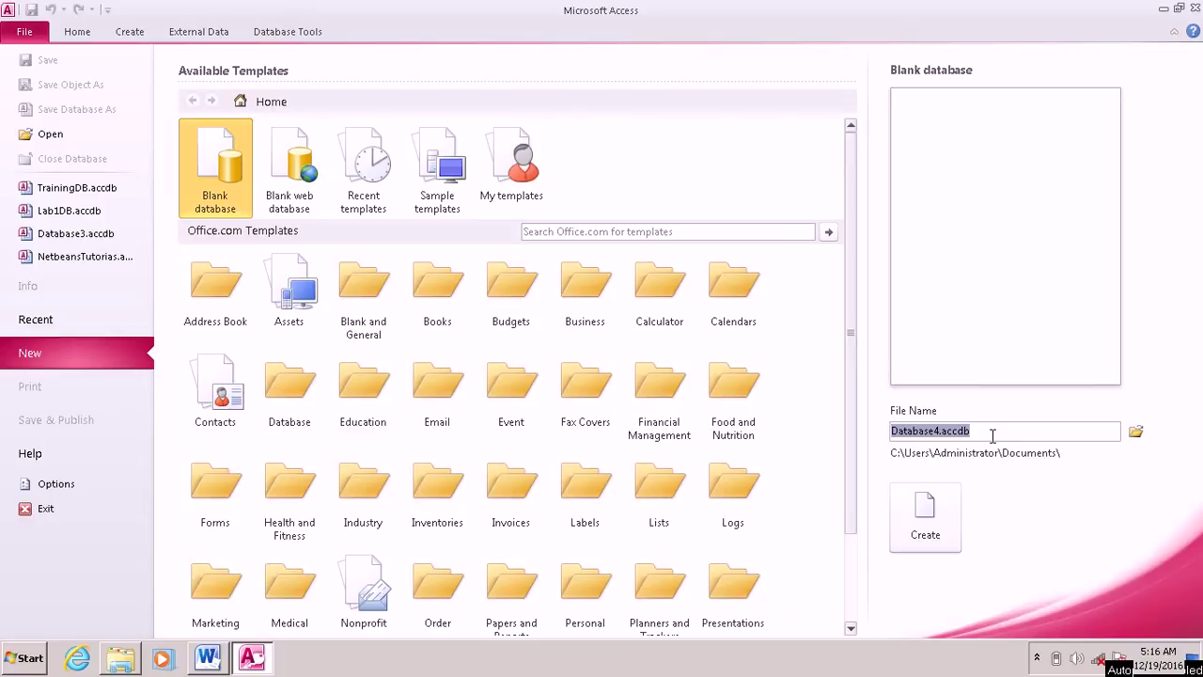
{"action": "type", "text": "Trai"}
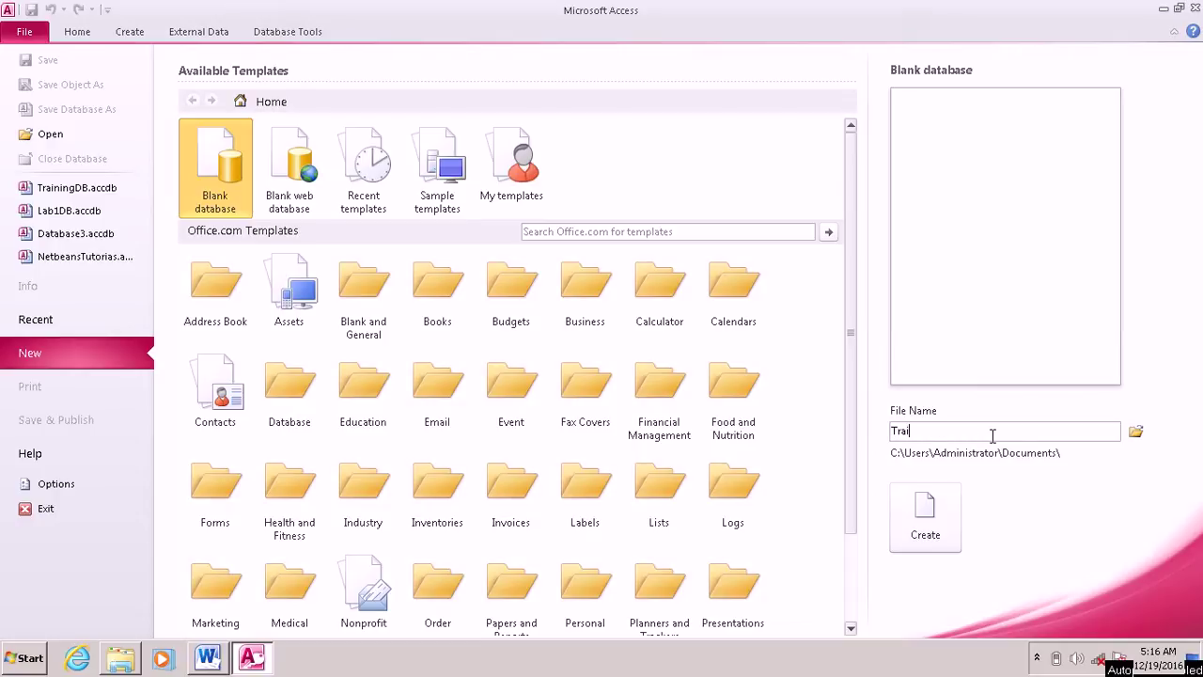
{"action": "type", "text": "ningDB"}
{"action": "left_click", "coordinate": [933, 531]}
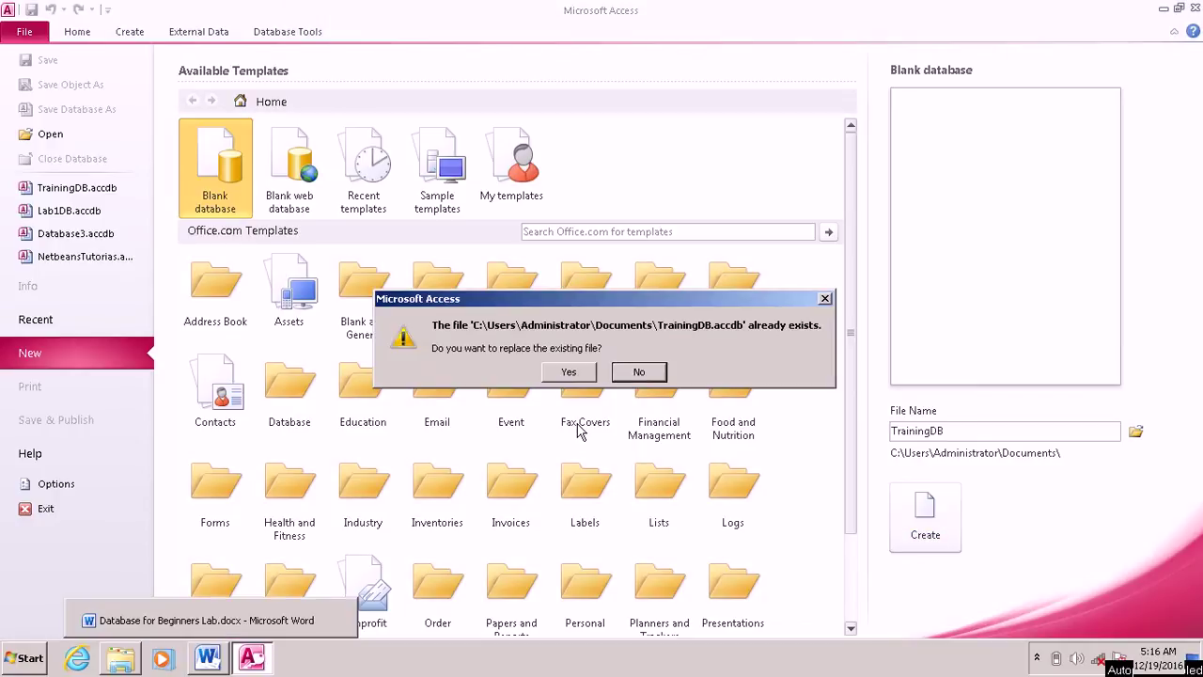
{"action": "left_click", "coordinate": [568, 374]}
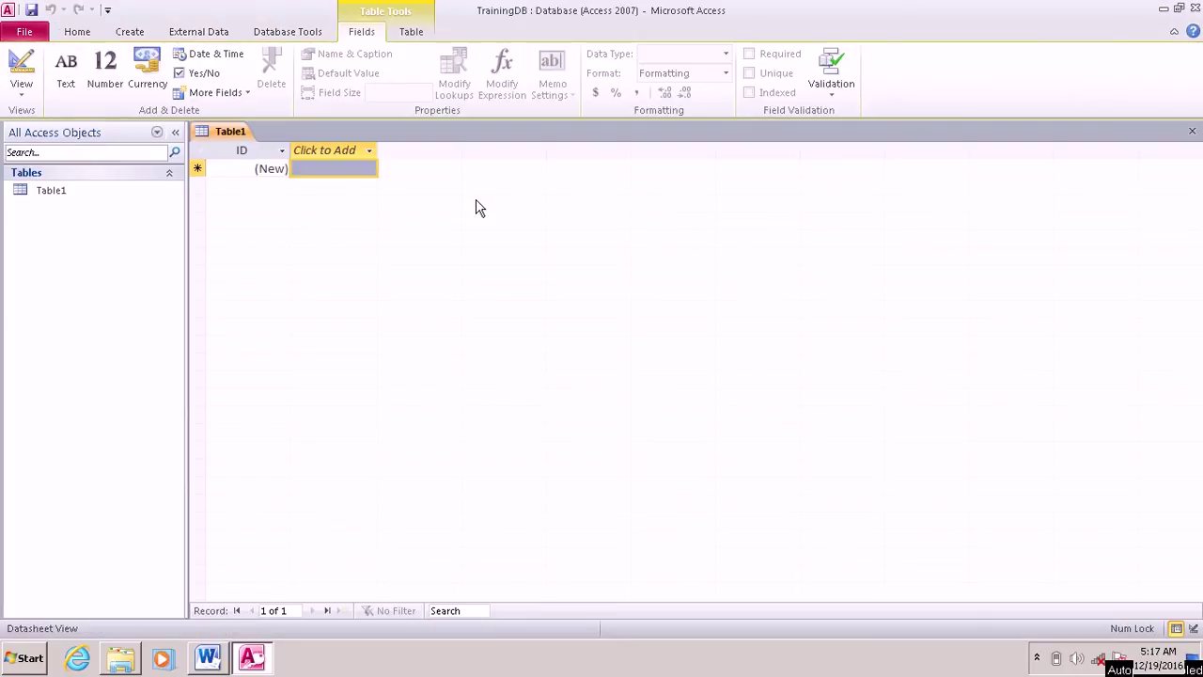
Step: Type 'done' after checklist items 1 and 2 in Word, then switch back to Access
{"action": "left_click", "coordinate": [203, 663]}
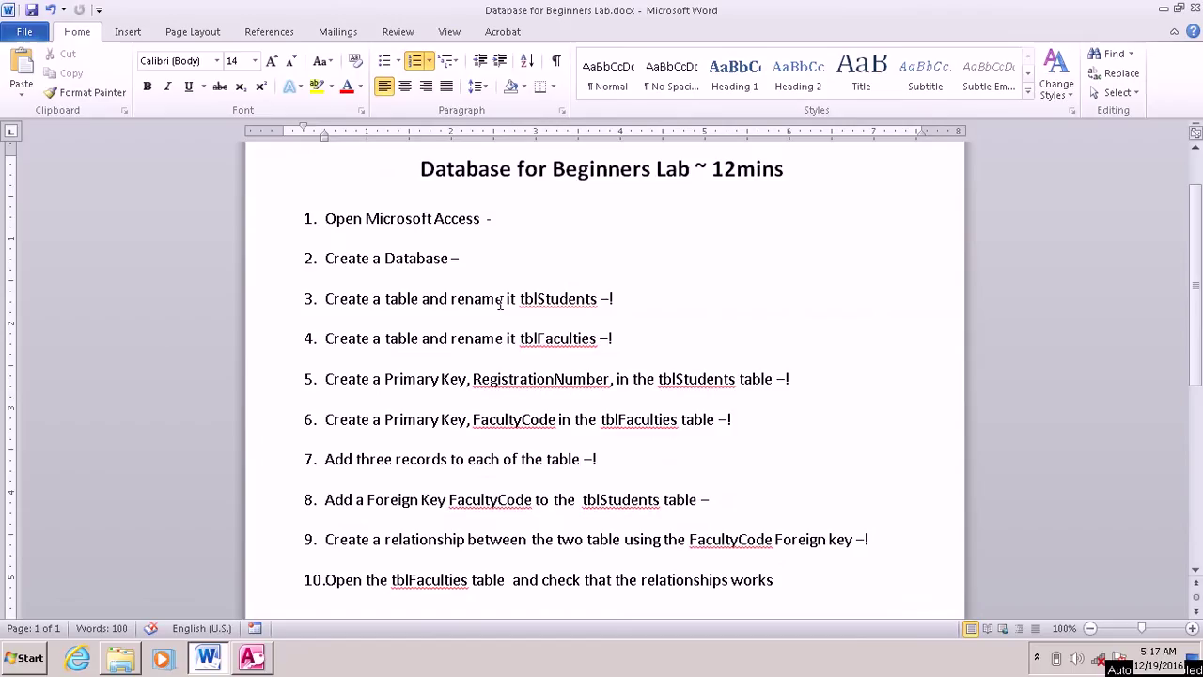
{"action": "left_click", "coordinate": [562, 222]}
{"action": "type", "text": "done"}
{"action": "left_click", "coordinate": [525, 252]}
{"action": "type", "text": "done"}
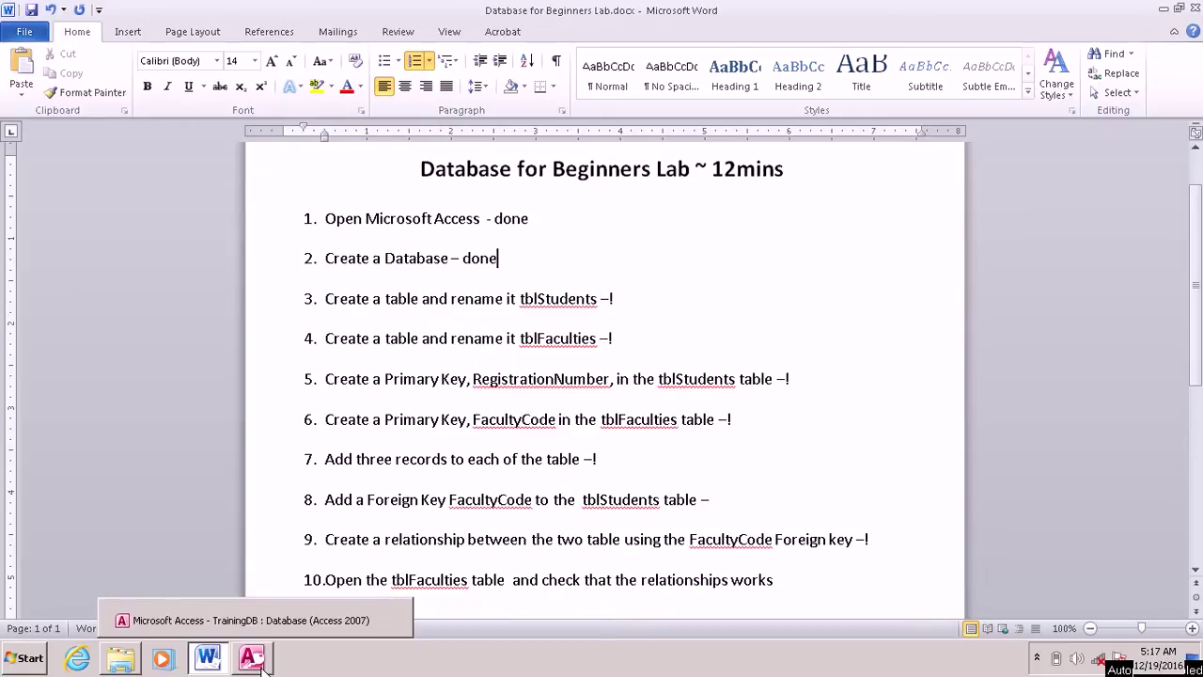
{"action": "left_click", "coordinate": [264, 665]}
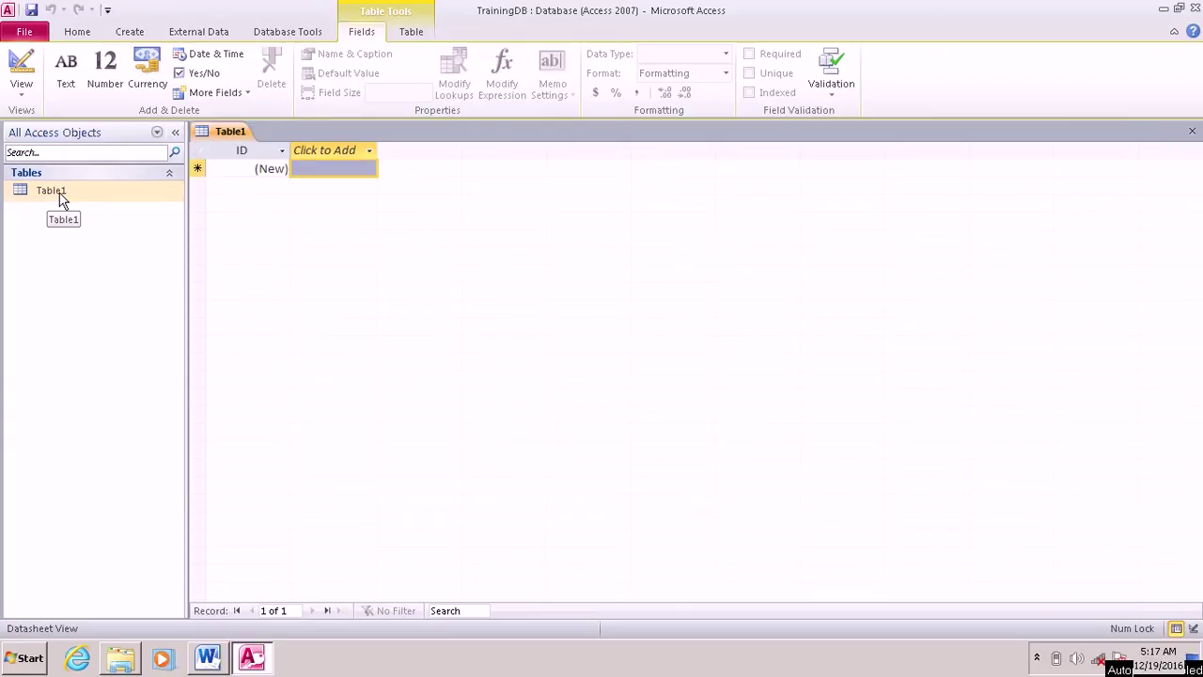
Step: Switch Table1 to Design view, saving it as tblStudents
{"action": "right_click", "coordinate": [61, 200]}
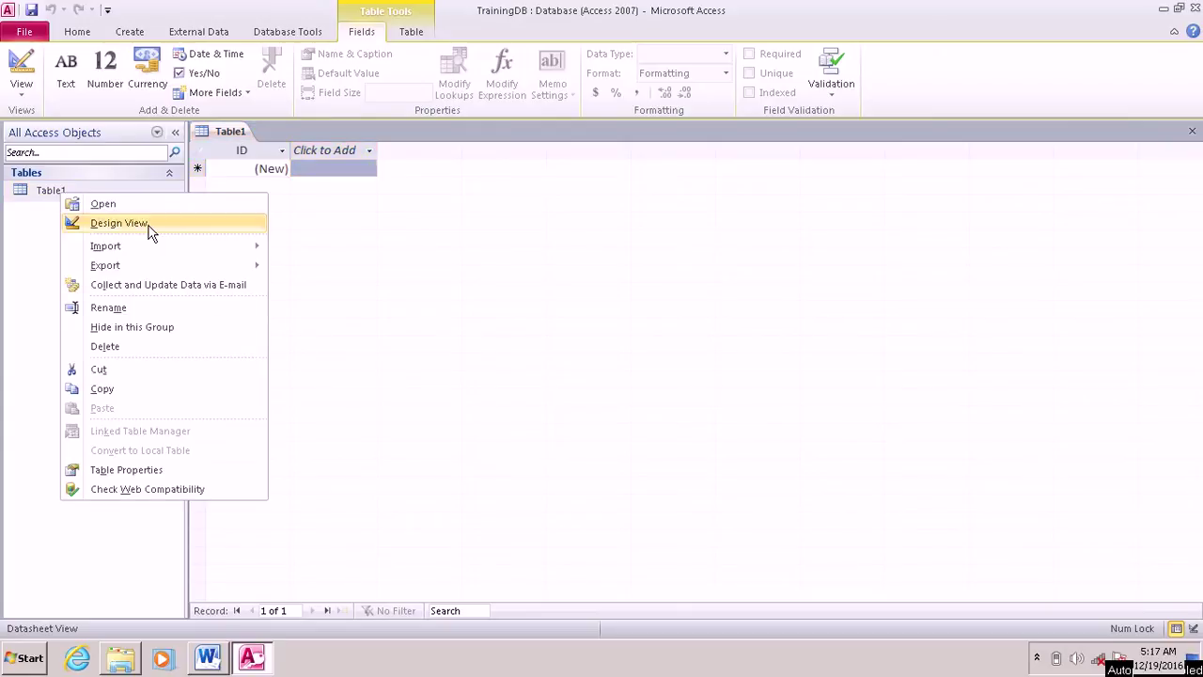
{"action": "left_click", "coordinate": [120, 223]}
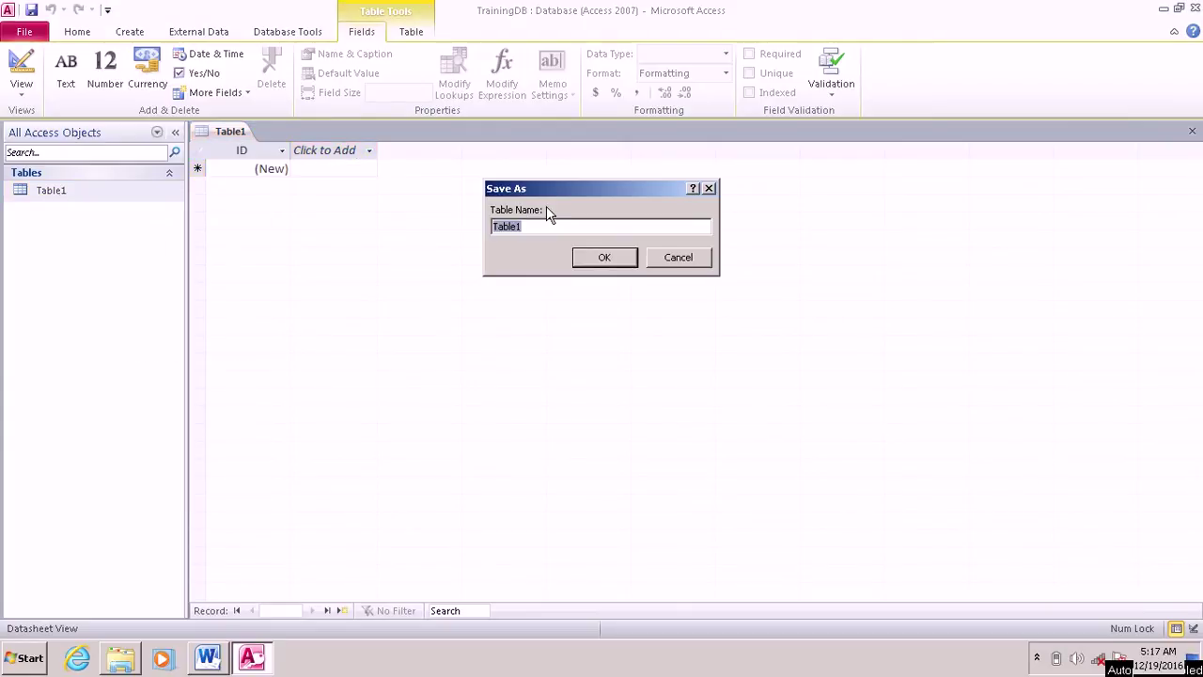
{"action": "type", "text": "TblSuude"}
{"action": "key", "text": "BackSpace"}
{"action": "key", "text": "BackSpace"}
{"action": "key", "text": "BackSpace"}
{"action": "key", "text": "BackSpace"}
{"action": "key", "text": "BackSpace"}
{"action": "type", "text": "t"}
{"action": "left_click", "coordinate": [604, 257]}
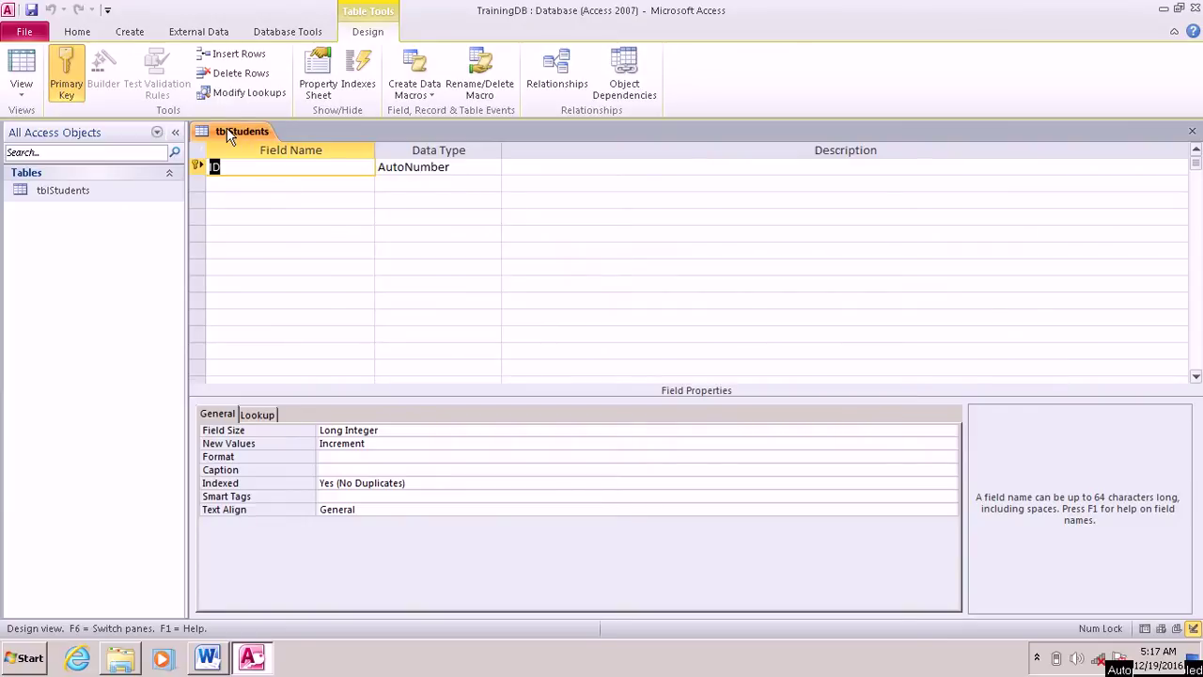
Step: Add Firstname and Lastname Text fields to tblStudents
{"action": "left_click", "coordinate": [235, 184]}
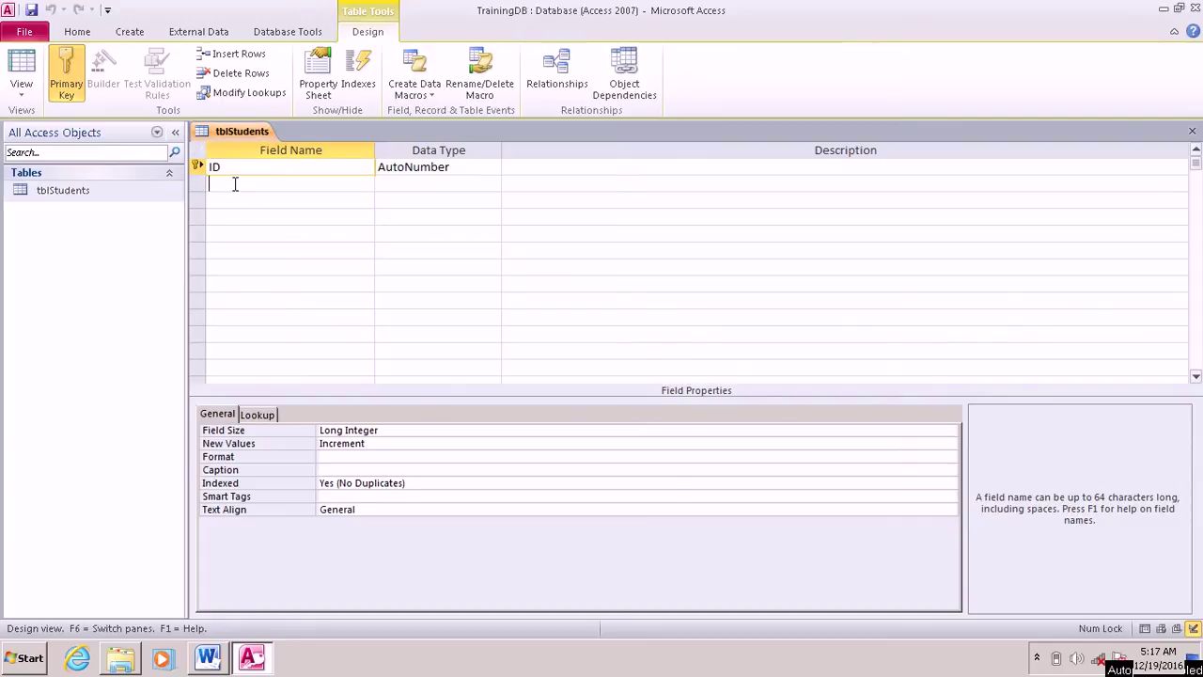
{"action": "type", "text": "First"}
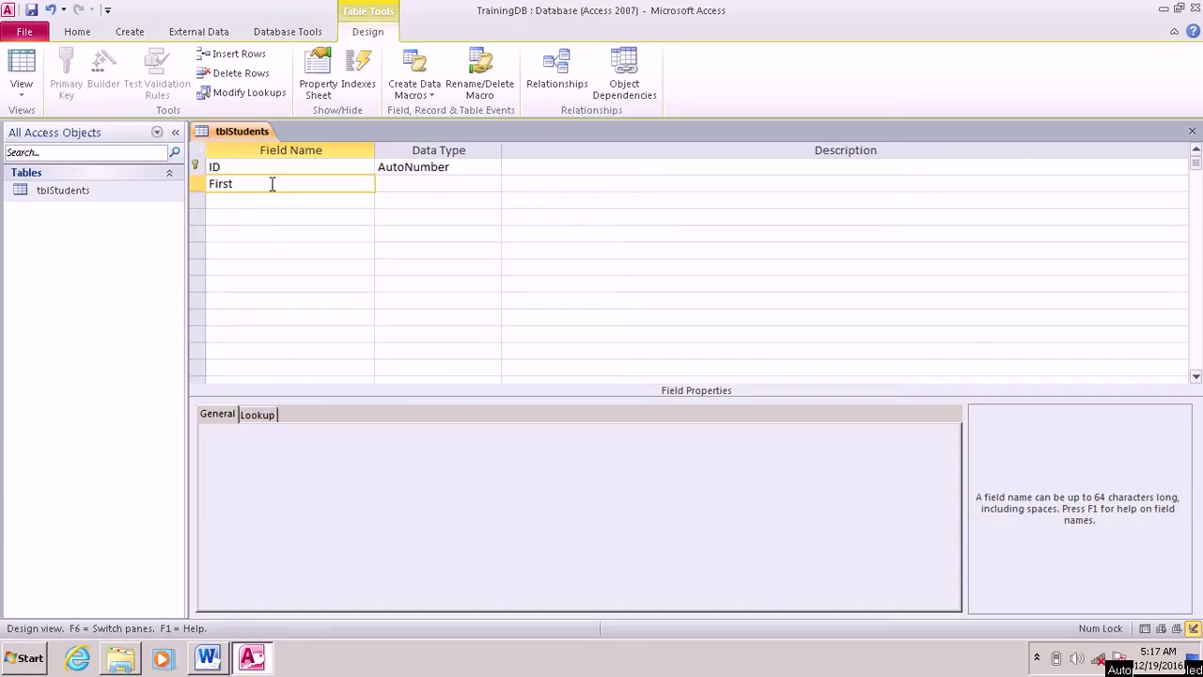
{"action": "type", "text": "namd"}
{"action": "key", "text": "Tab"}
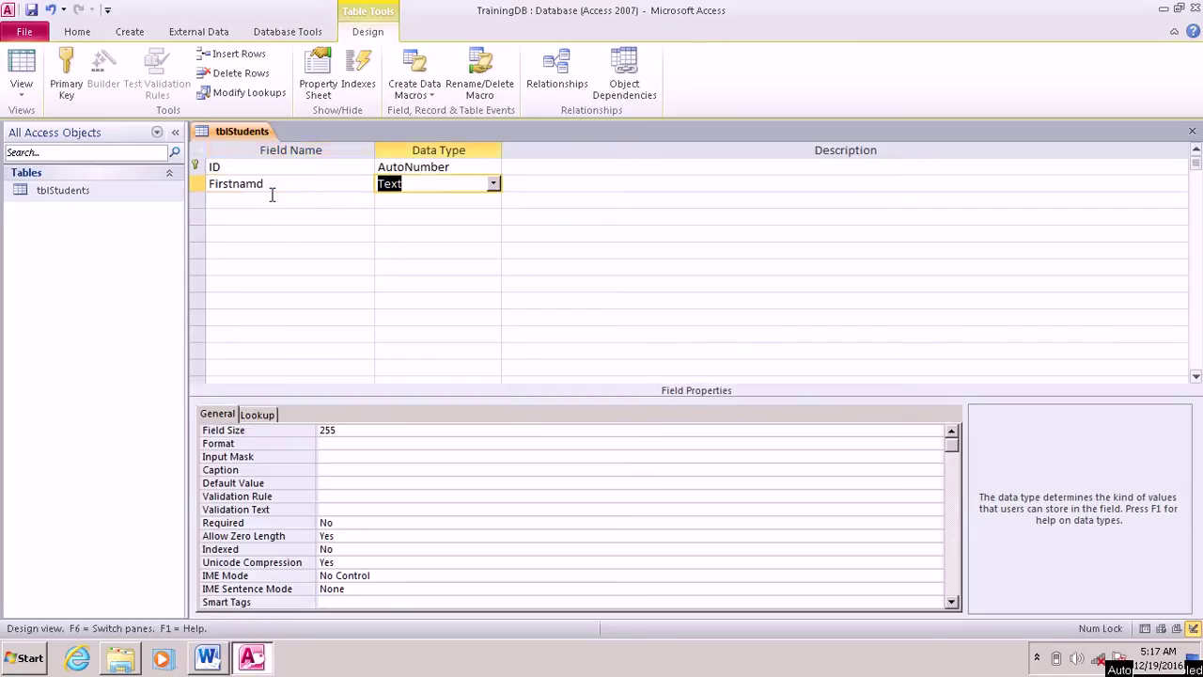
{"action": "left_click", "coordinate": [315, 180]}
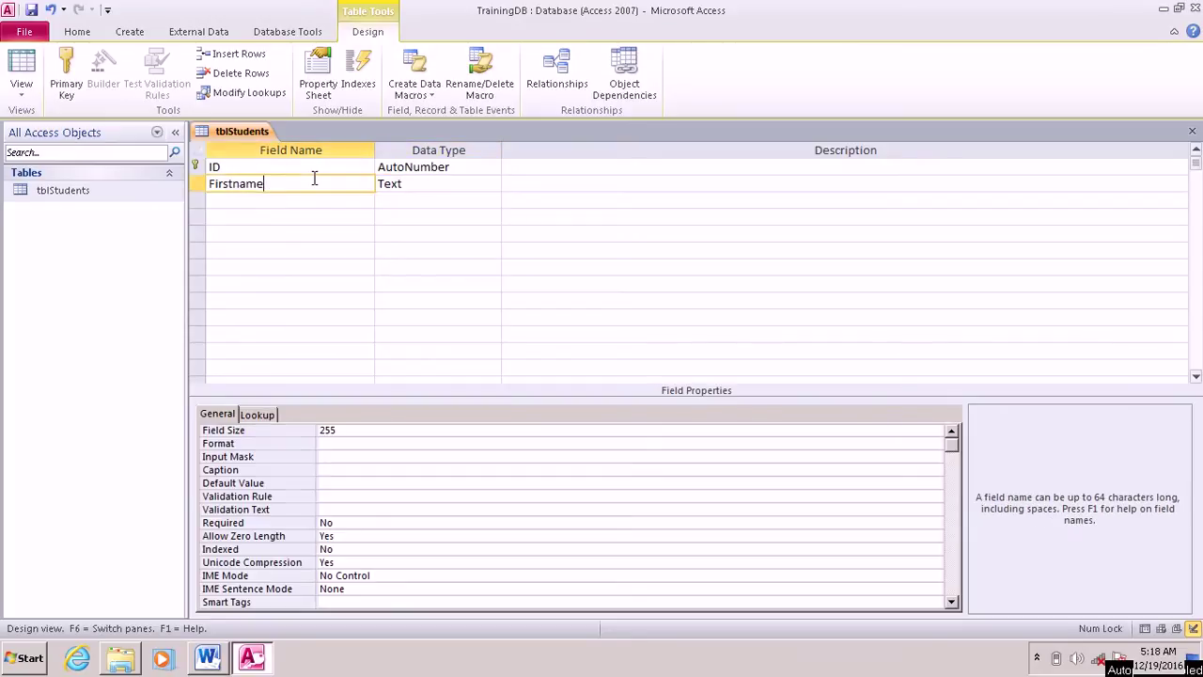
{"action": "key", "text": "Down"}
{"action": "type", "text": "a"}
{"action": "key", "text": "BackSpace"}
{"action": "key", "text": "Caps_Lock"}
{"action": "type", "text": "LST"}
{"action": "key", "text": "BackSpace"}
{"action": "key", "text": "BackSpace"}
{"action": "key", "text": "BackSpace"}
{"action": "key", "text": "Caps_Lock"}
{"action": "type", "text": "Last"}
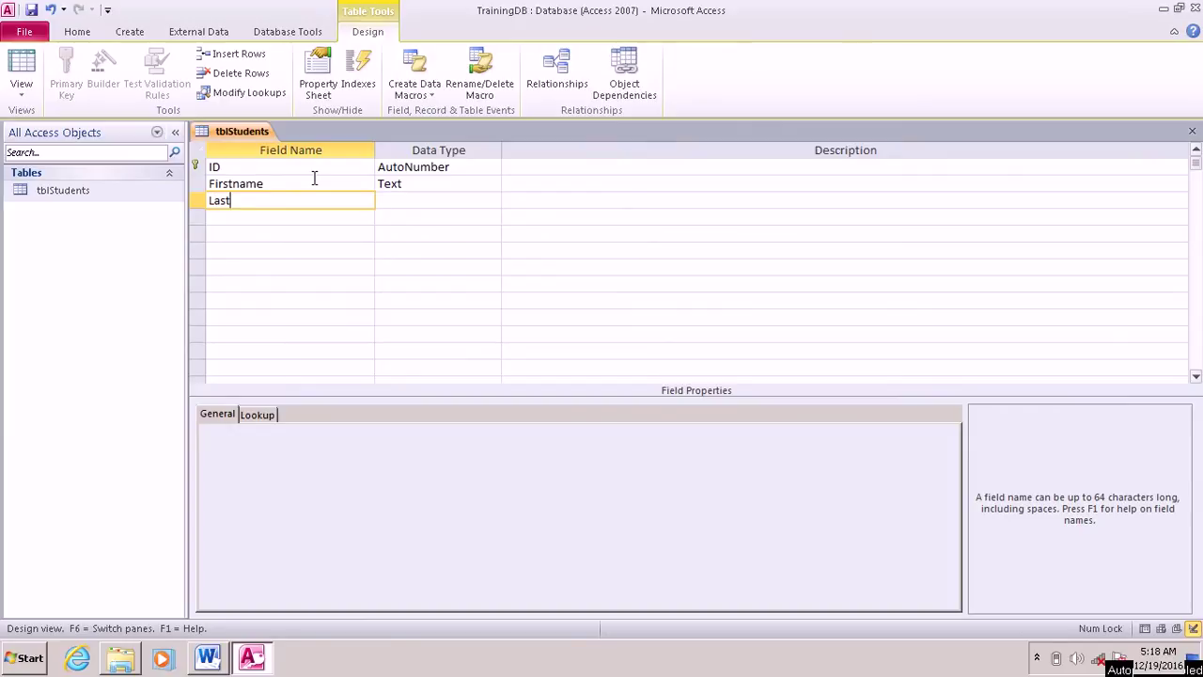
{"action": "type", "text": "name"}
{"action": "key", "text": "Tab"}
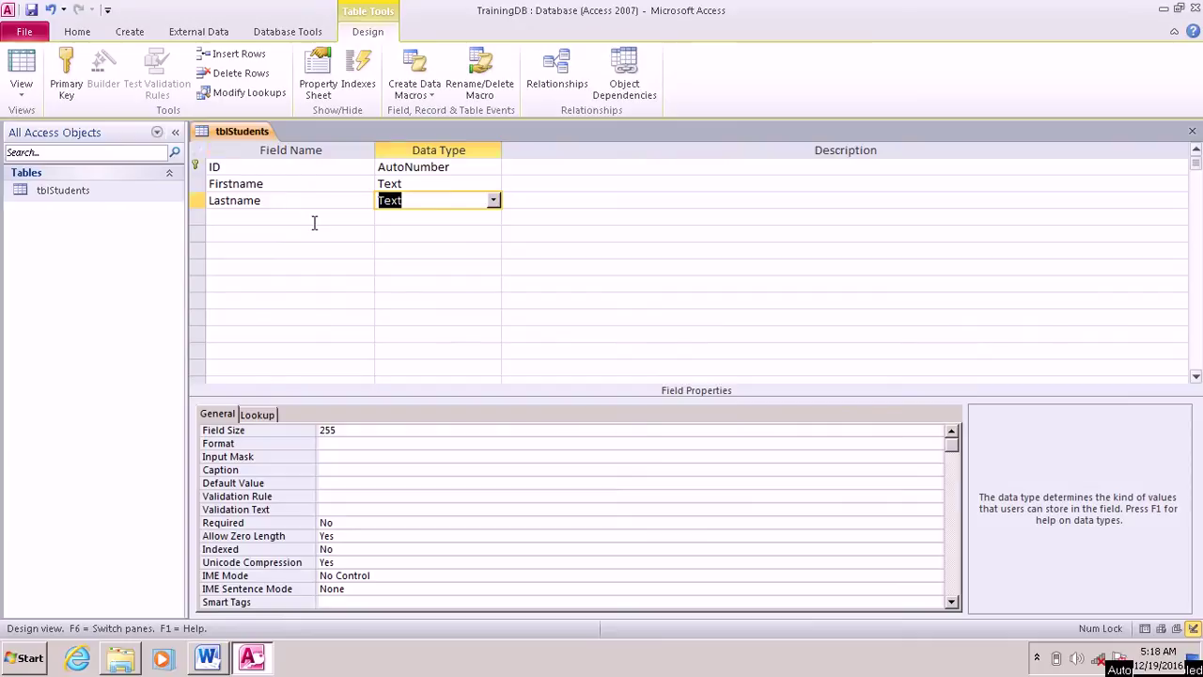
Step: Add a DateOfAdmission field of type Date/Time and save the table design
{"action": "left_click", "coordinate": [321, 219]}
{"action": "type", "text": "Age"}
{"action": "key", "text": "BackSpace"}
{"action": "key", "text": "BackSpace"}
{"action": "key", "text": "BackSpace"}
{"action": "type", "text": "D"}
{"action": "type", "text": "ate"}
{"action": "type", "text": "O"}
{"action": "type", "text": "f"}
{"action": "type", "text": "Bi"}
{"action": "type", "text": "rt"}
{"action": "type", "text": "h"}
{"action": "key", "text": "BackSpace"}
{"action": "key", "text": "BackSpace"}
{"action": "key", "text": "BackSpace"}
{"action": "key", "text": "BackSpace"}
{"action": "key", "text": "BackSpace"}
{"action": "type", "text": "Admission"}
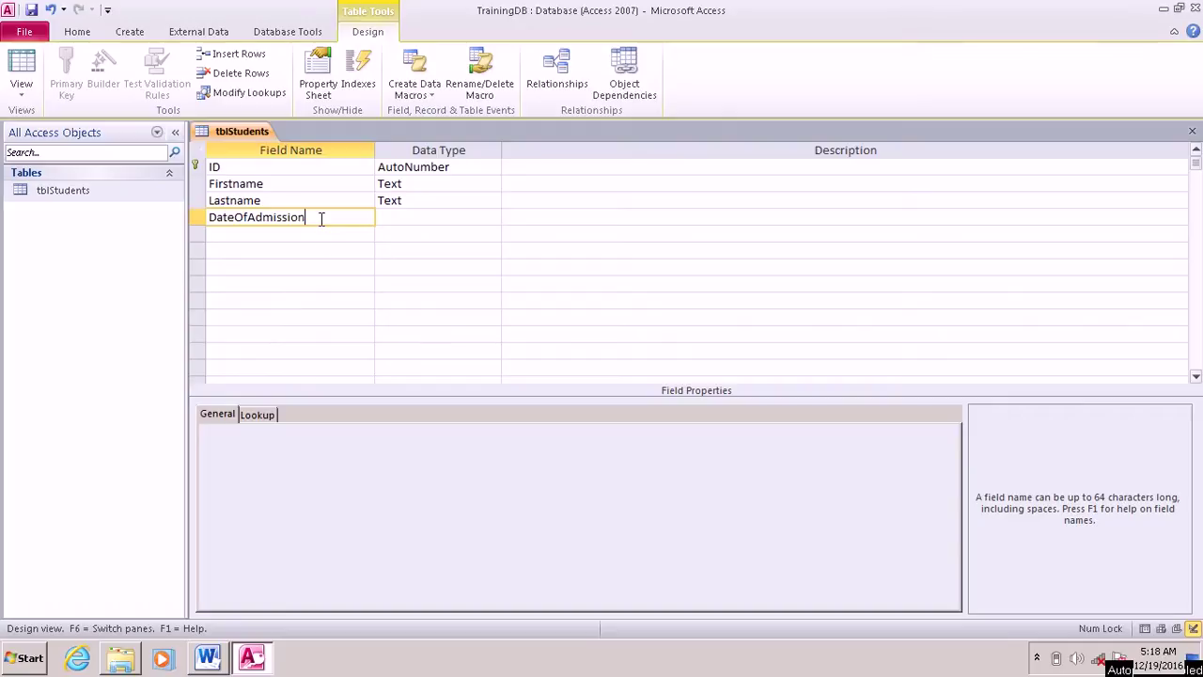
{"action": "left_click", "coordinate": [447, 218]}
{"action": "left_click", "coordinate": [492, 217]}
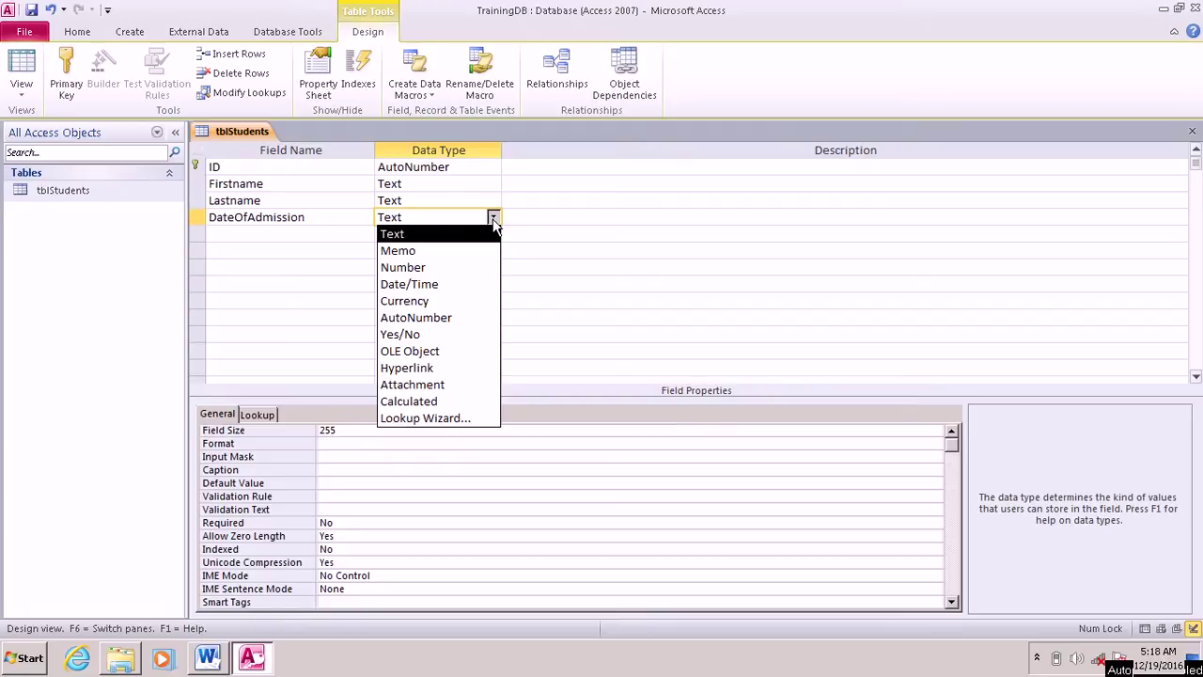
{"action": "left_click", "coordinate": [429, 285]}
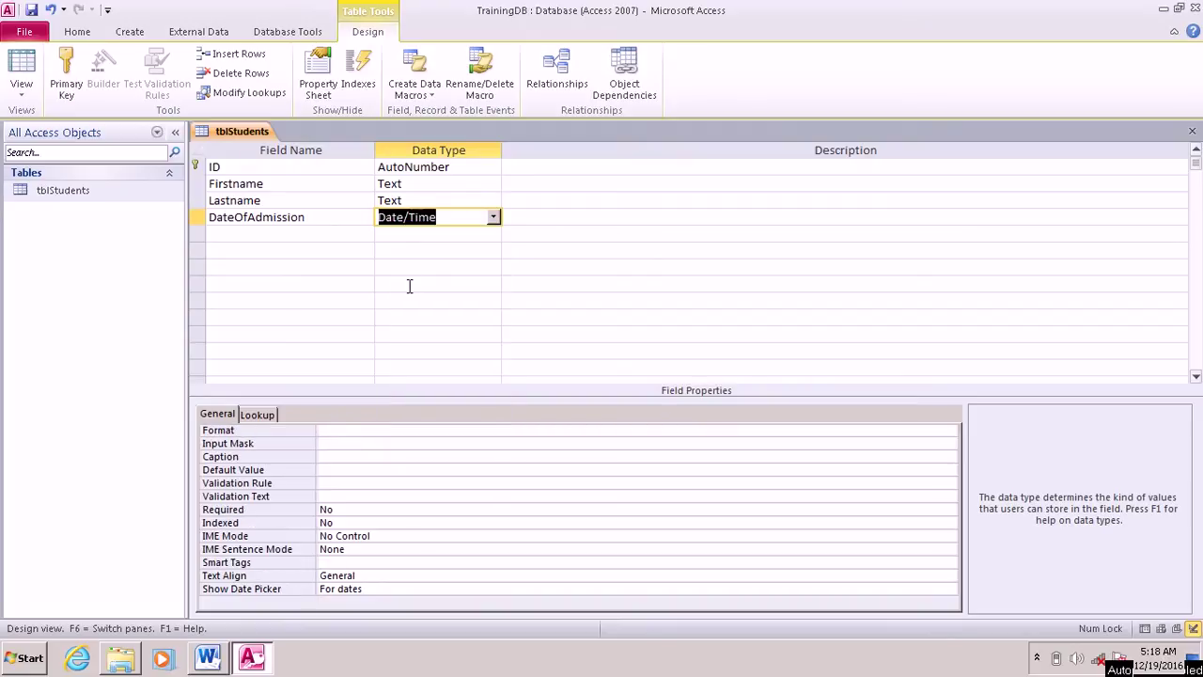
{"action": "left_click", "coordinate": [31, 11]}
Step: Type 'done' into checklist item 3 in Word, then return to Access
{"action": "left_click", "coordinate": [207, 658]}
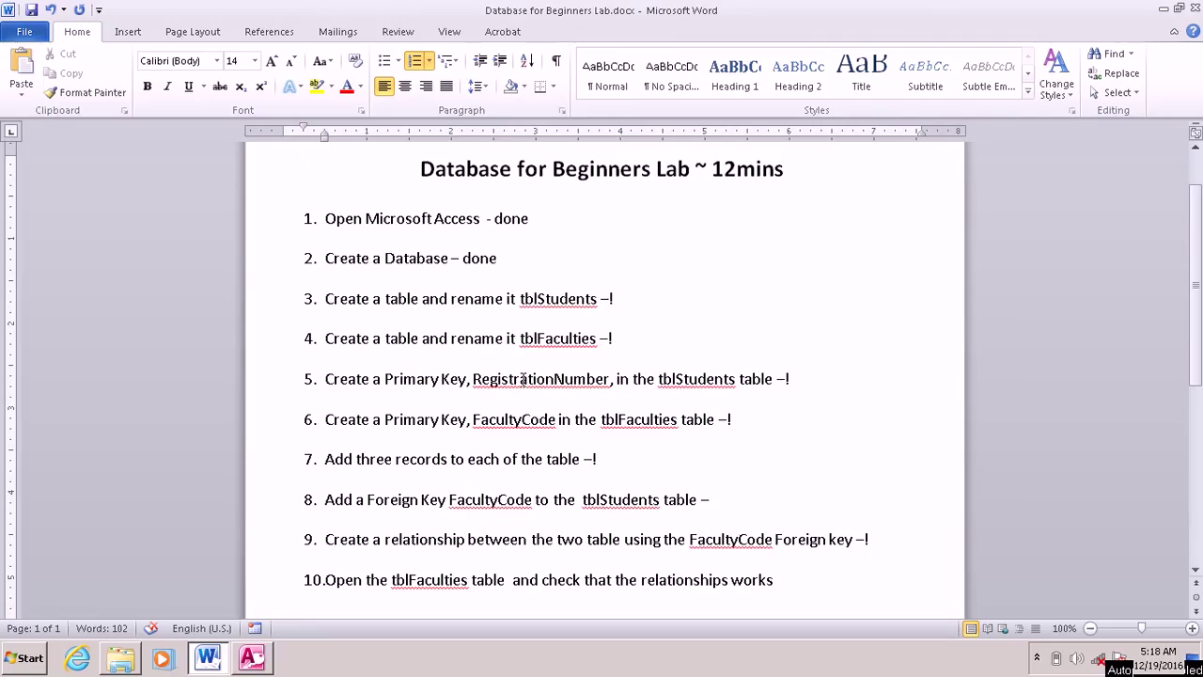
{"action": "left_click", "coordinate": [613, 298]}
{"action": "type", "text": "done"}
{"action": "left_click", "coordinate": [261, 664]}
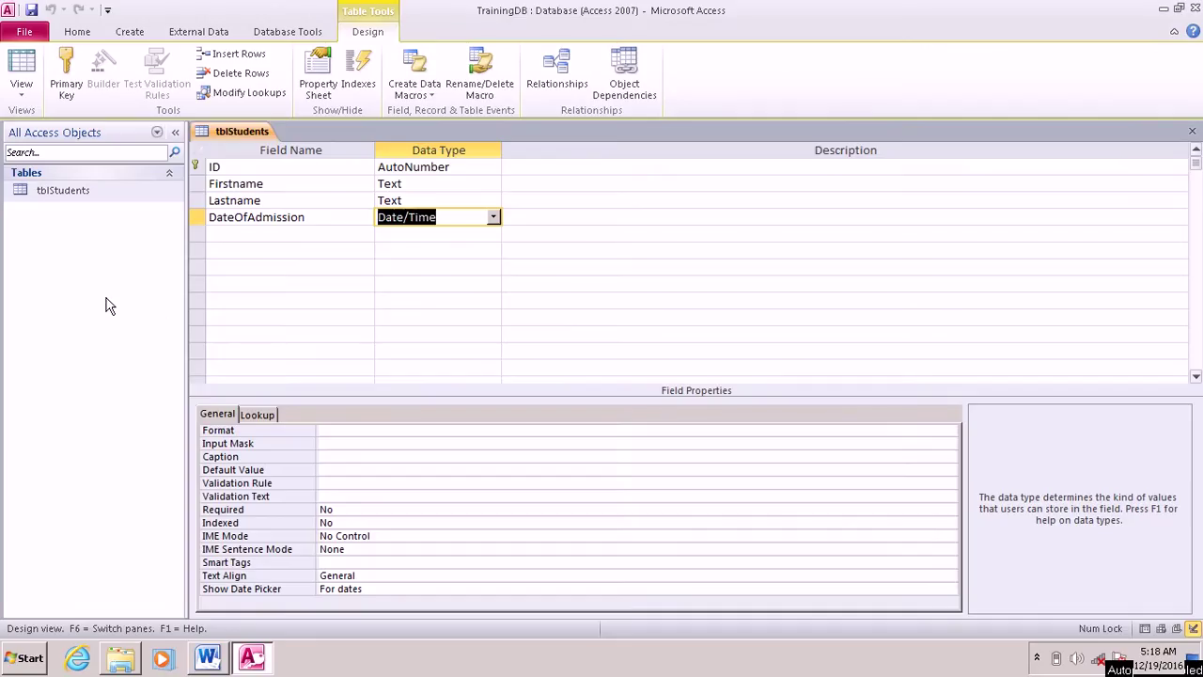
Step: Create a new blank table and save it as tblFaculties in Design view
{"action": "left_click", "coordinate": [131, 32]}
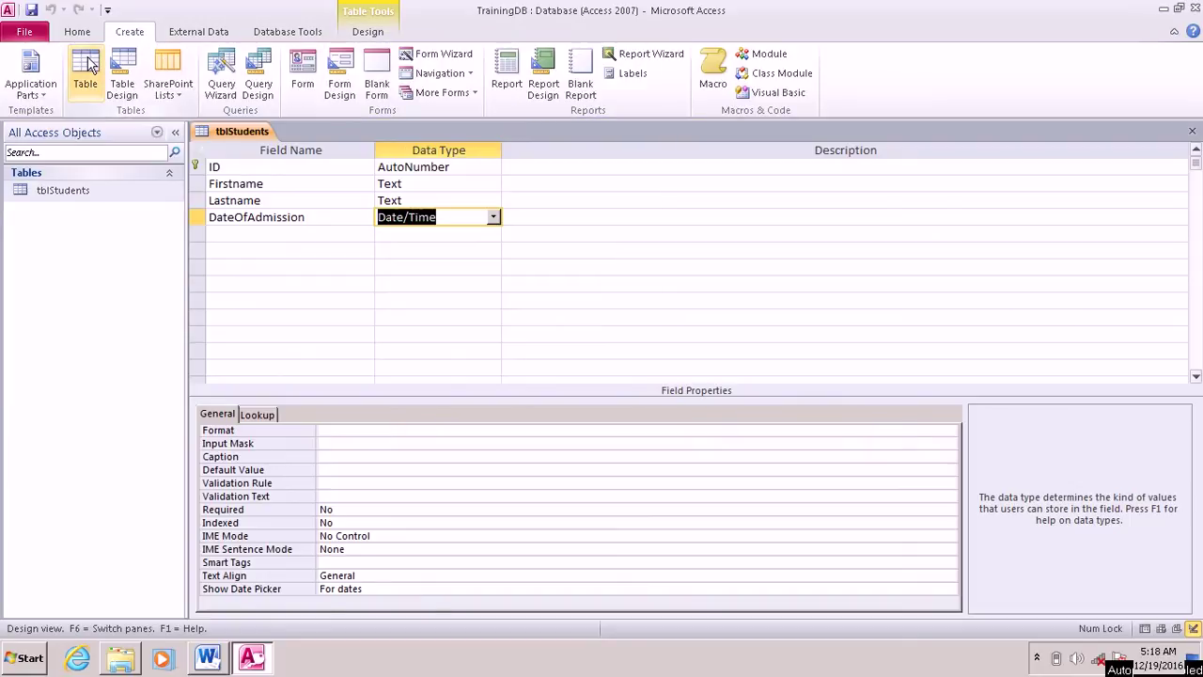
{"action": "left_click", "coordinate": [85, 70]}
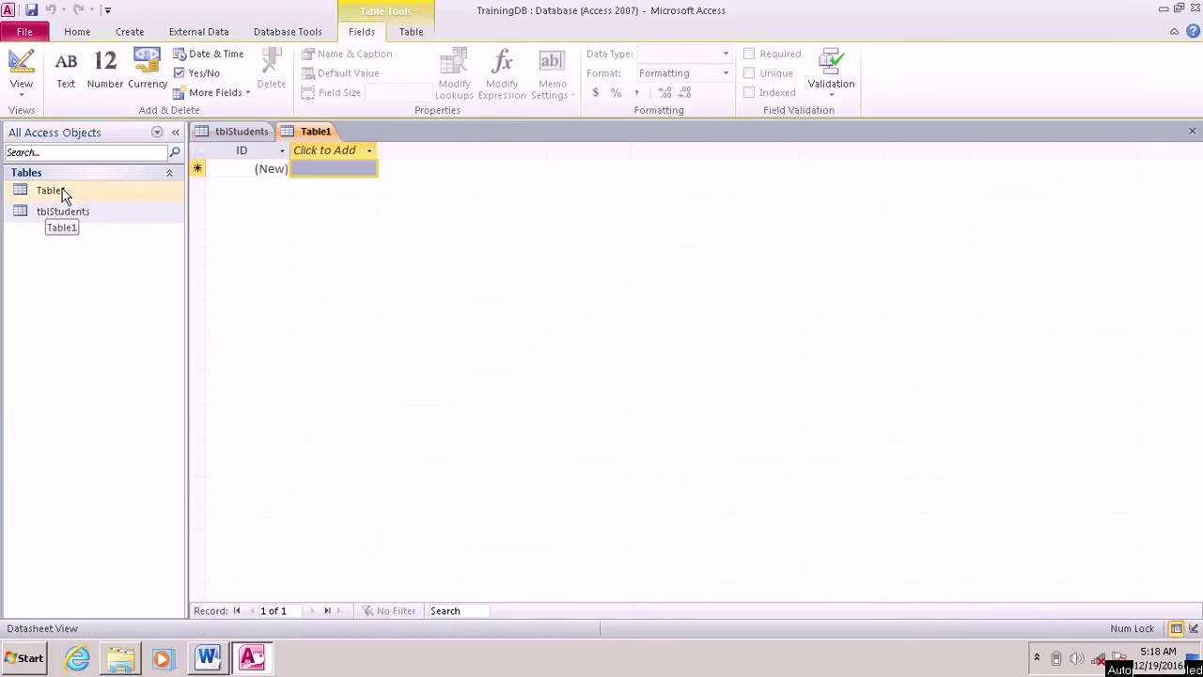
{"action": "right_click", "coordinate": [49, 191]}
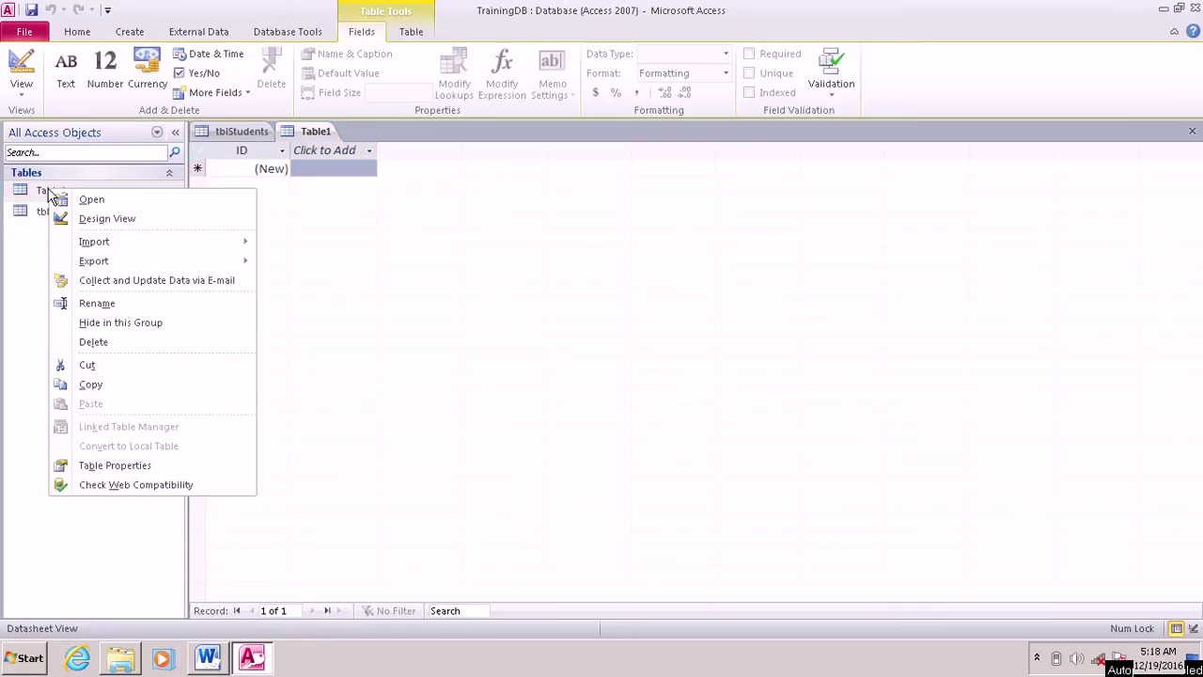
{"action": "left_click", "coordinate": [107, 219]}
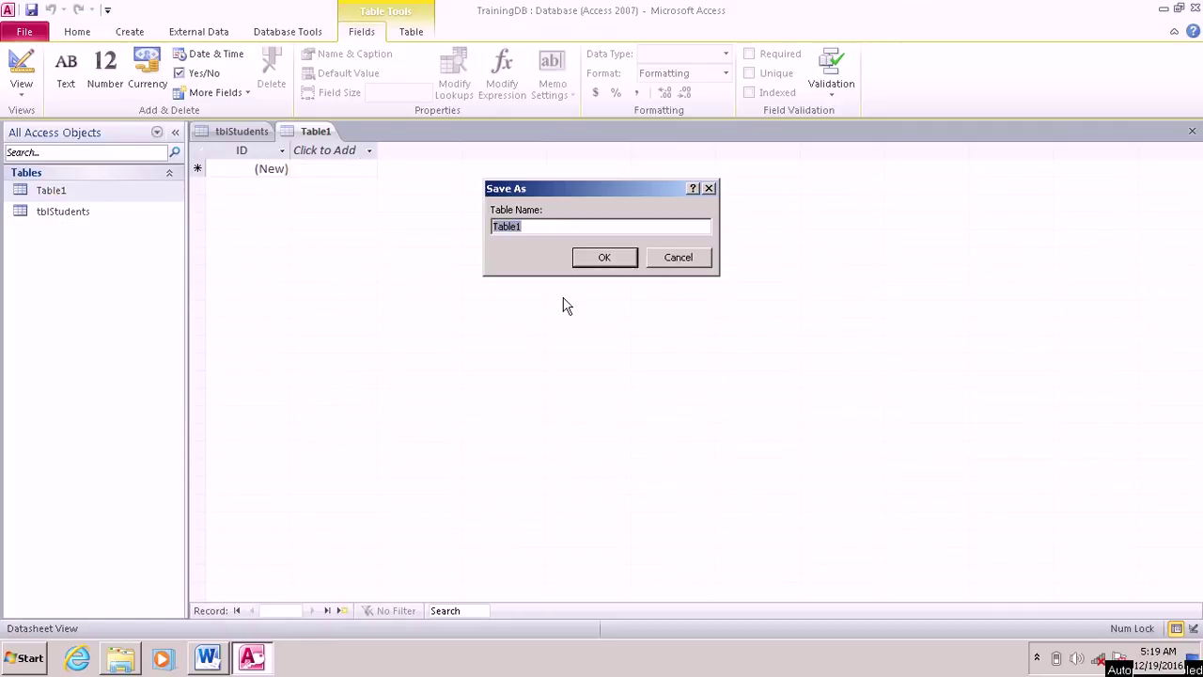
{"action": "type", "text": "tblFaculties"}
{"action": "left_click", "coordinate": [604, 260]}
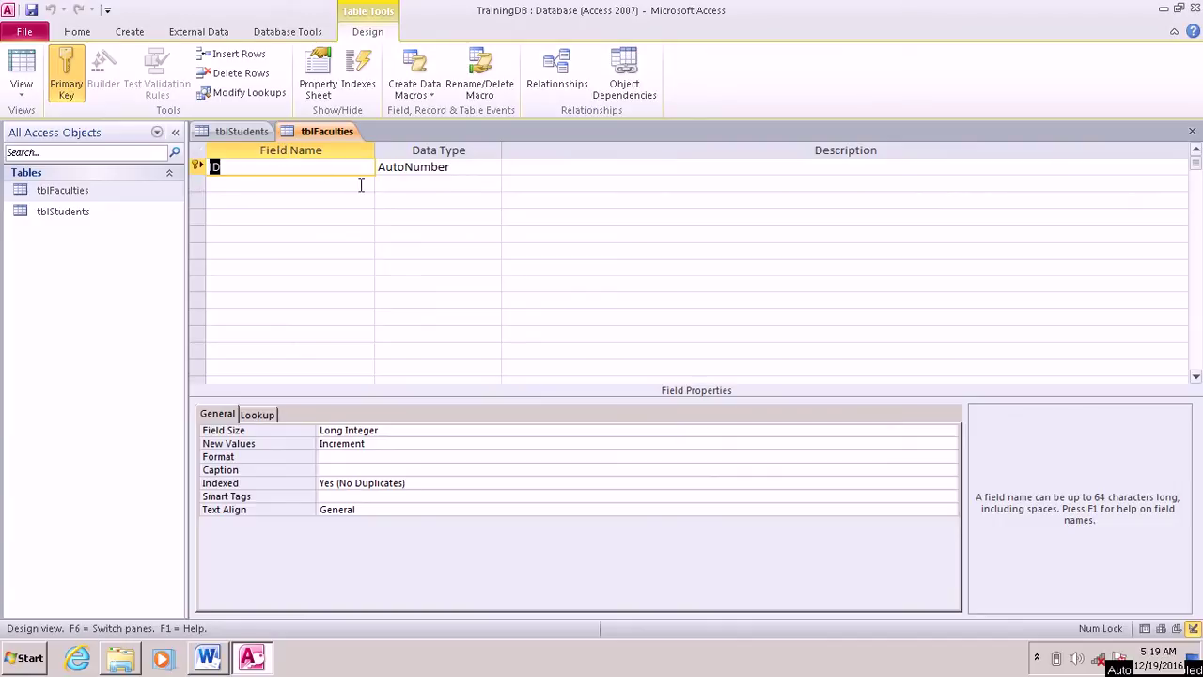
Step: Add FacultyName, Location and Remarks Text fields to tblFaculties
{"action": "left_click", "coordinate": [264, 182]}
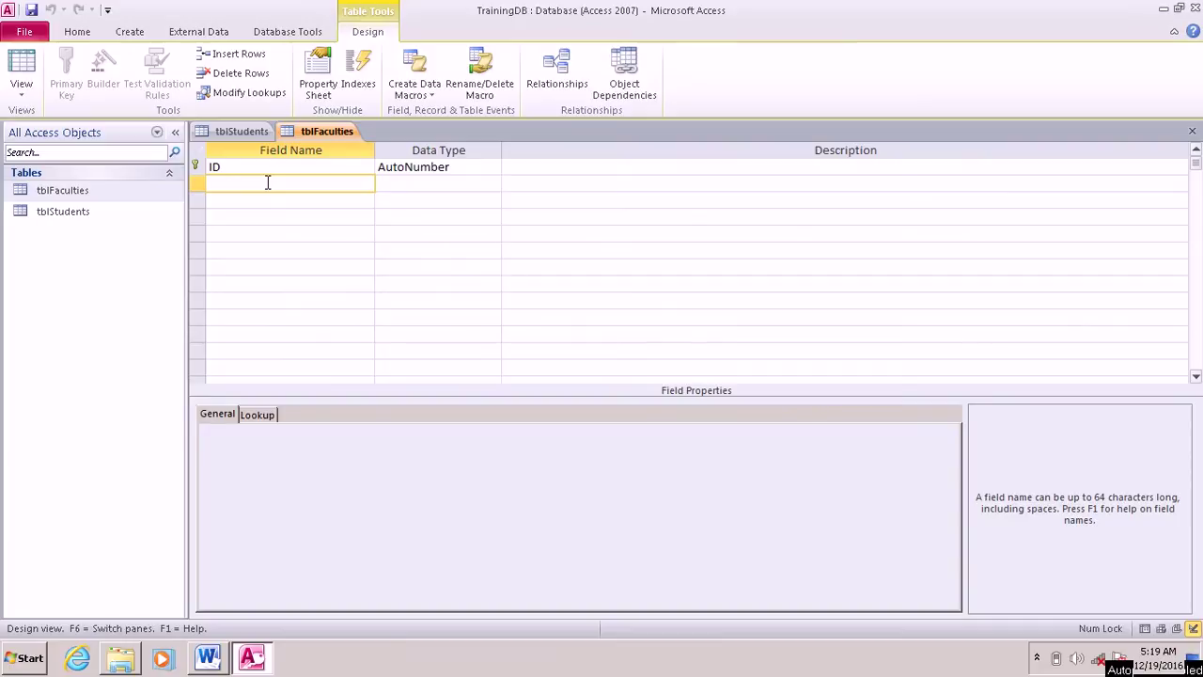
{"action": "type", "text": "FacultyName"}
{"action": "key", "text": "Tab"}
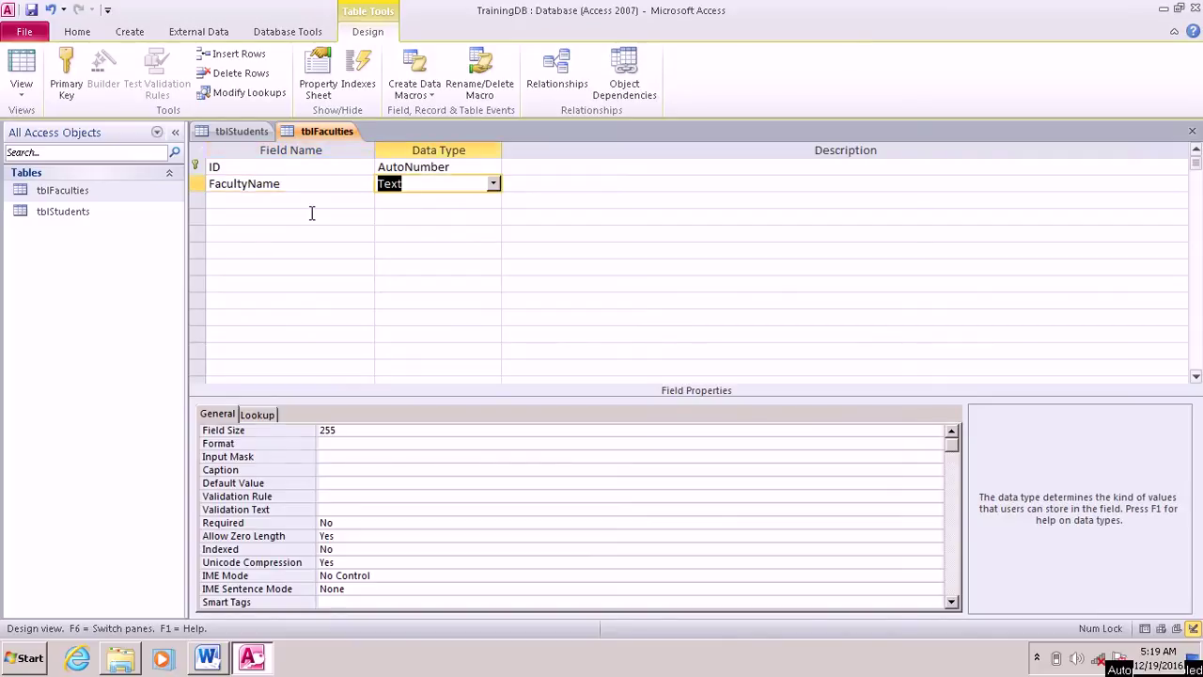
{"action": "left_click", "coordinate": [308, 205]}
{"action": "type", "text": "La"}
{"action": "type", "text": "ca"}
{"action": "type", "text": "tion"}
{"action": "left_click", "coordinate": [321, 218]}
{"action": "type", "text": "Remarks"}
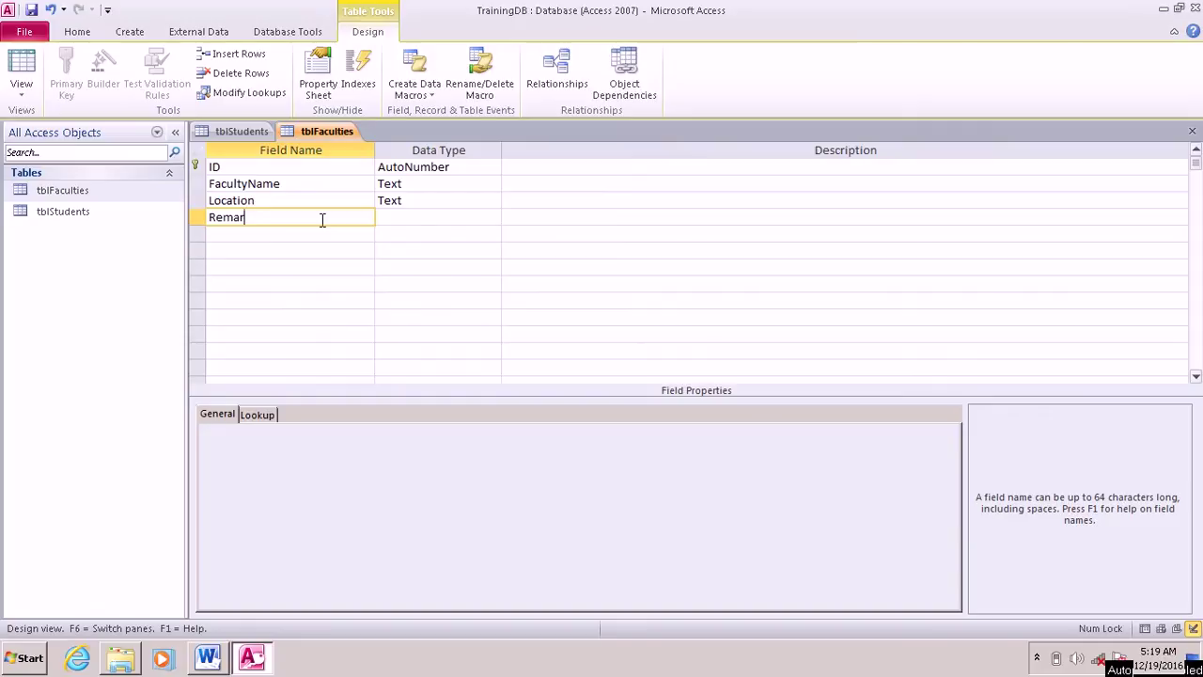
{"action": "left_click", "coordinate": [434, 218]}
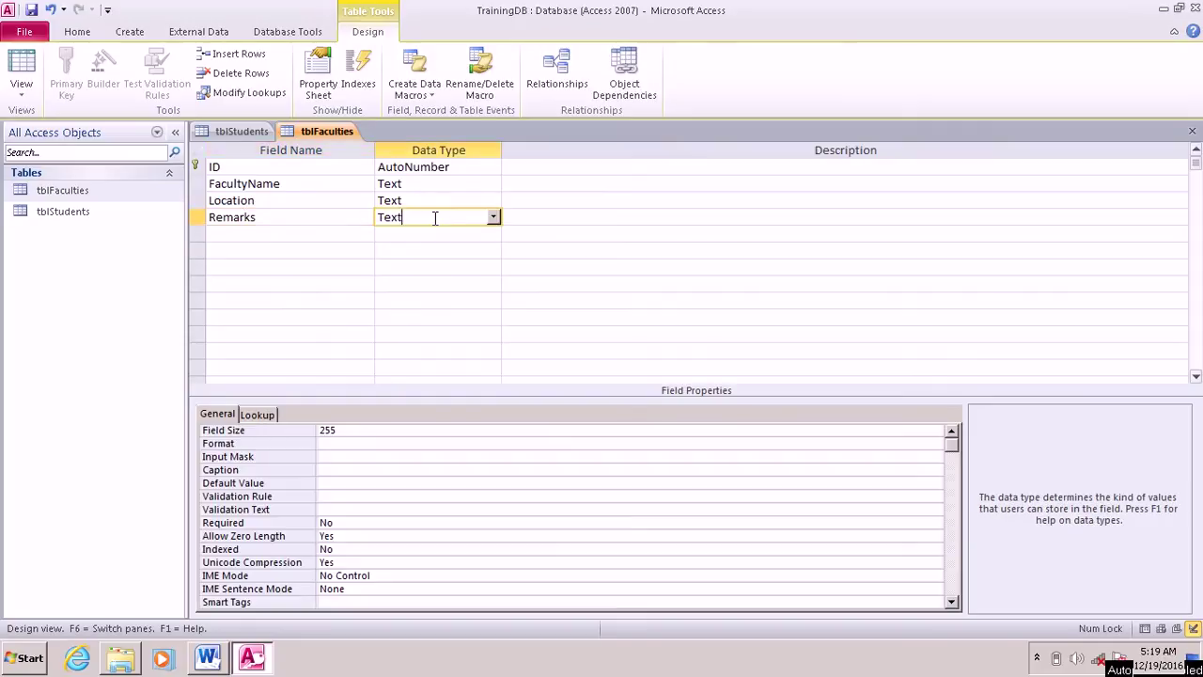
Step: Close the tblStudents and tblFaculties tables and switch to the Word checklist
{"action": "left_click", "coordinate": [195, 165]}
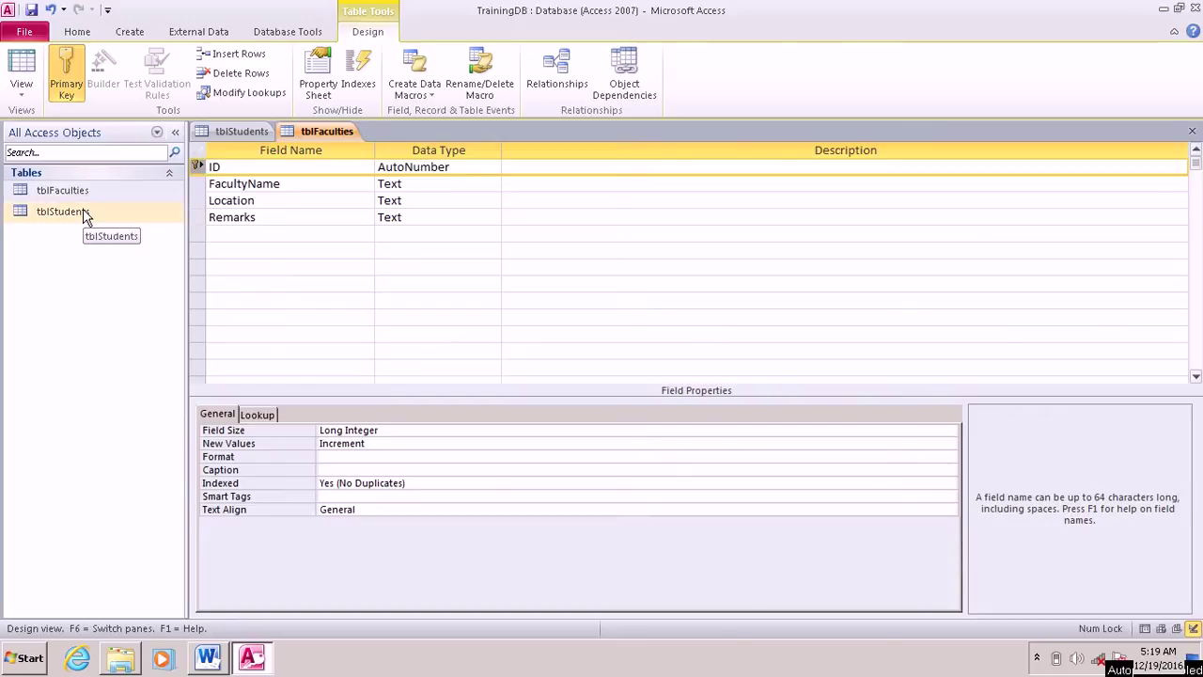
{"action": "left_click", "coordinate": [83, 215]}
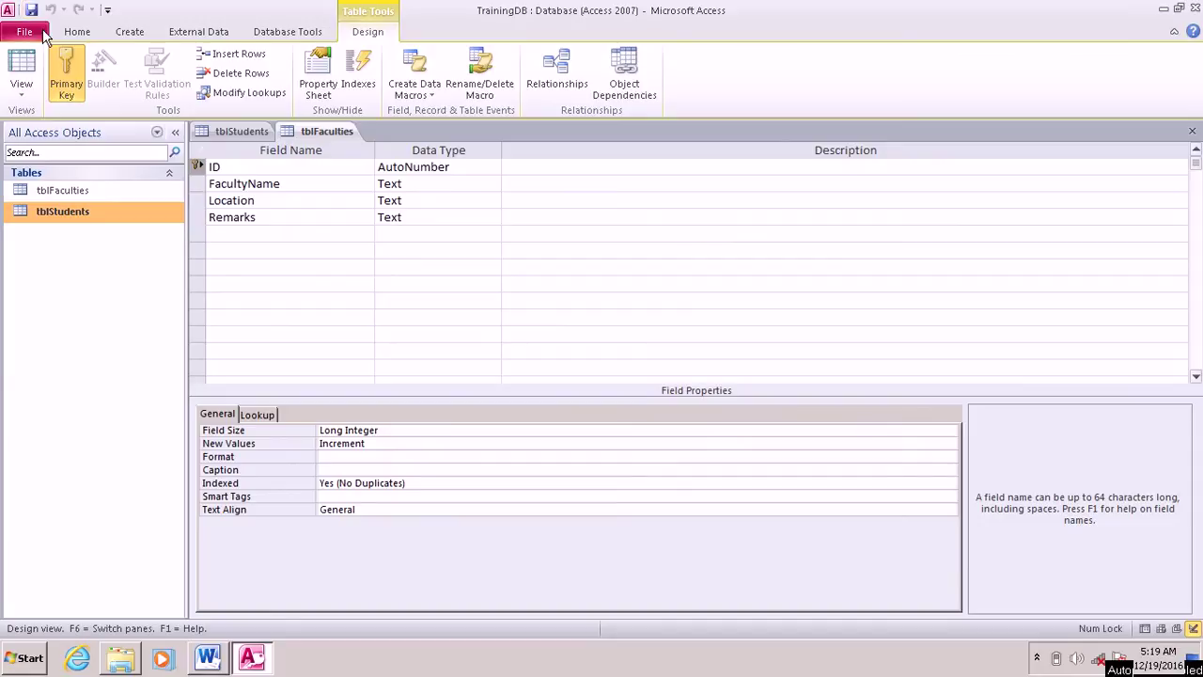
{"action": "right_click", "coordinate": [232, 133]}
{"action": "left_click", "coordinate": [272, 160]}
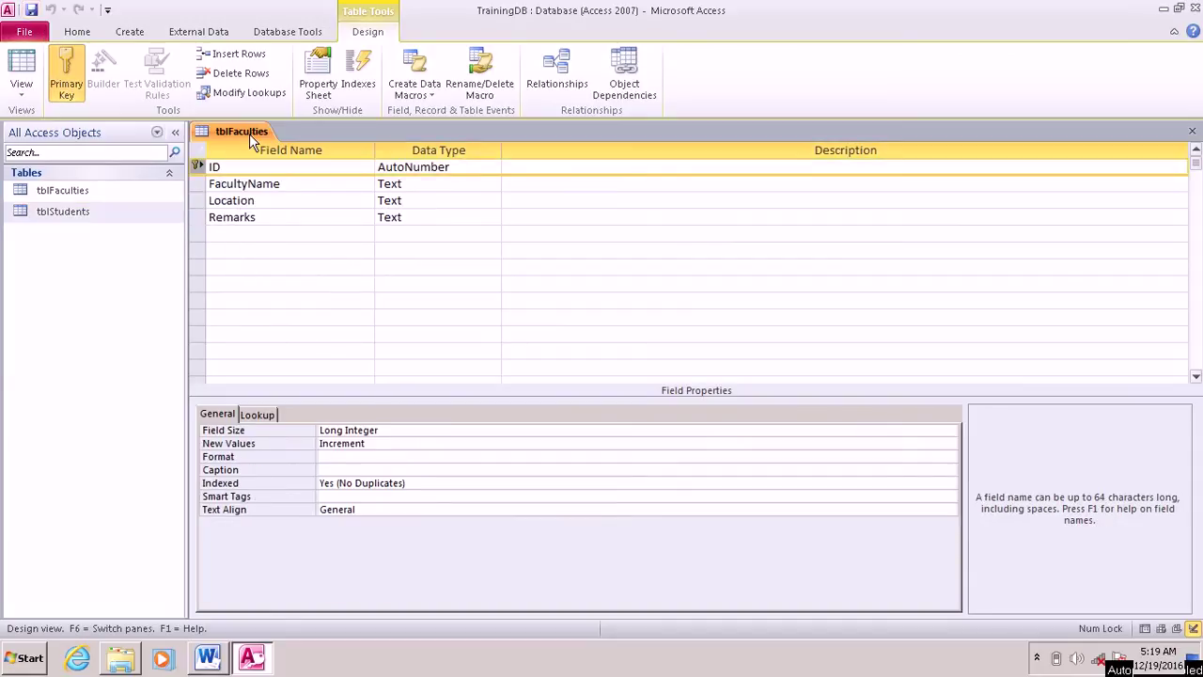
{"action": "right_click", "coordinate": [250, 134]}
{"action": "left_click", "coordinate": [280, 163]}
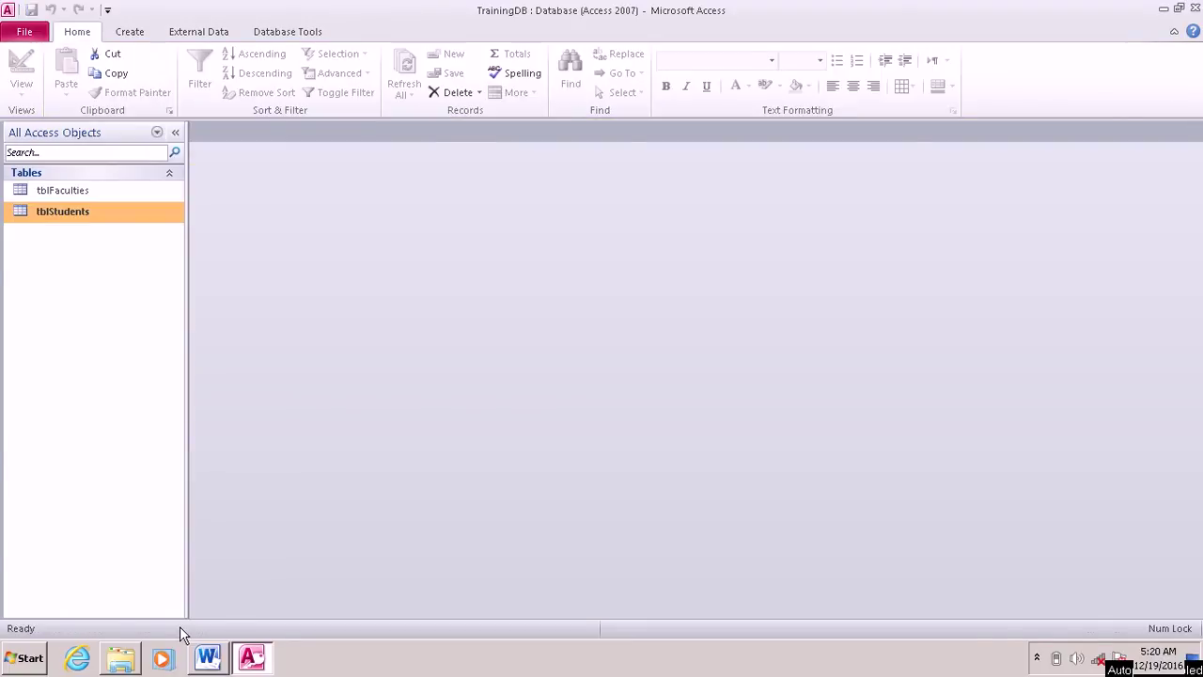
{"action": "left_click", "coordinate": [208, 657]}
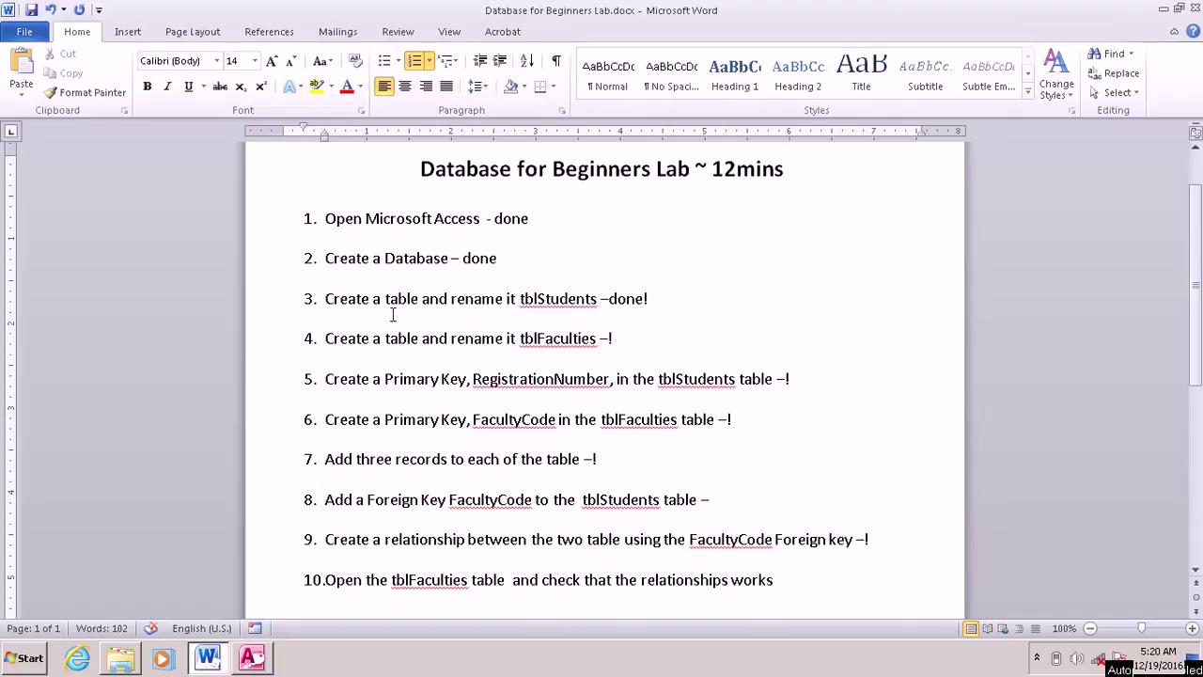
Step: Type 'done' into checklist item 4, then switch back to Access
{"action": "type", "text": "done"}
{"action": "left_click", "coordinate": [256, 655]}
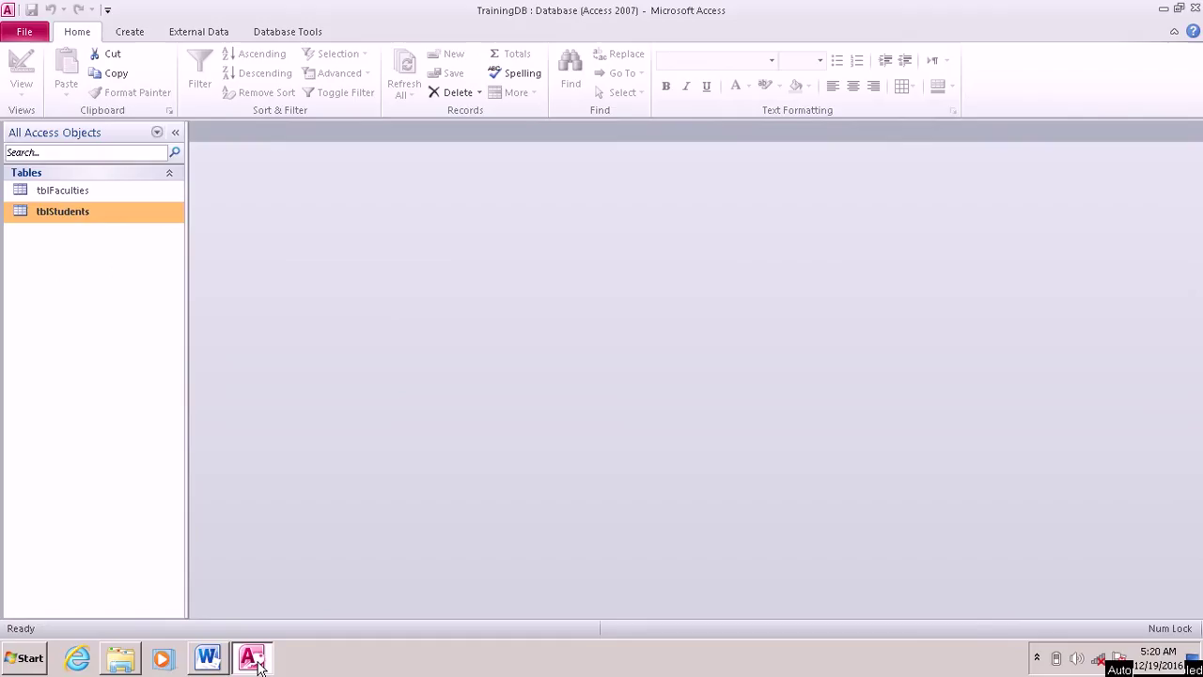
Step: Reopen tblStudents in Design view
{"action": "right_click", "coordinate": [71, 218]}
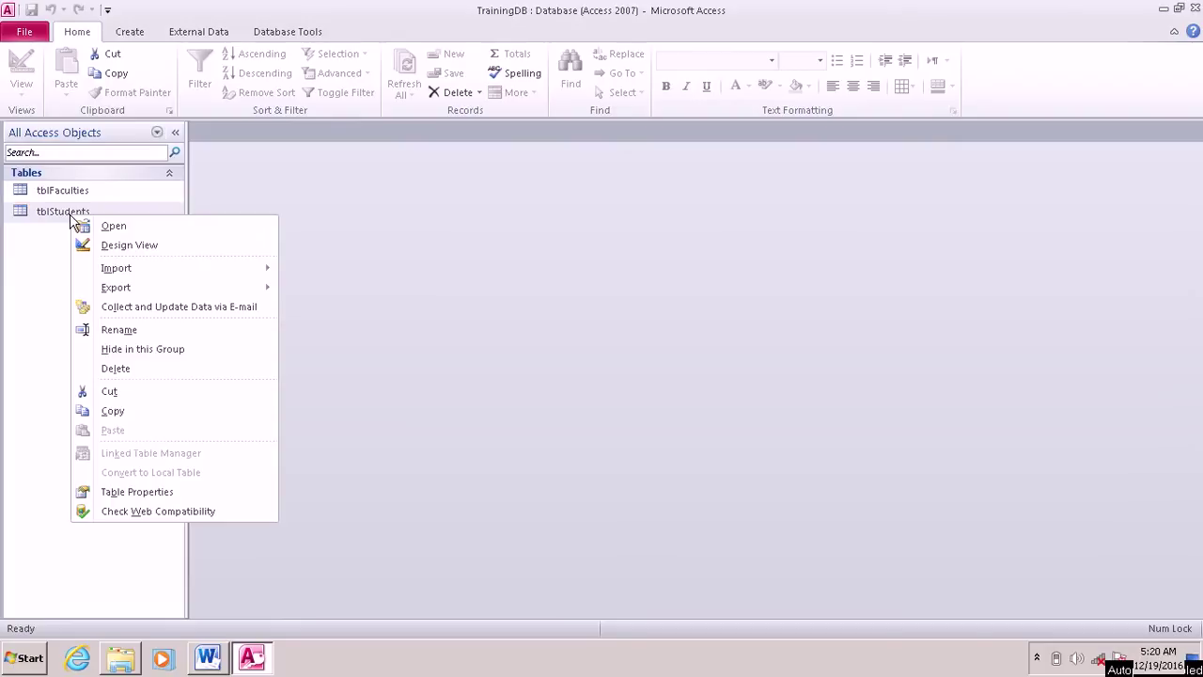
{"action": "left_click", "coordinate": [542, 305]}
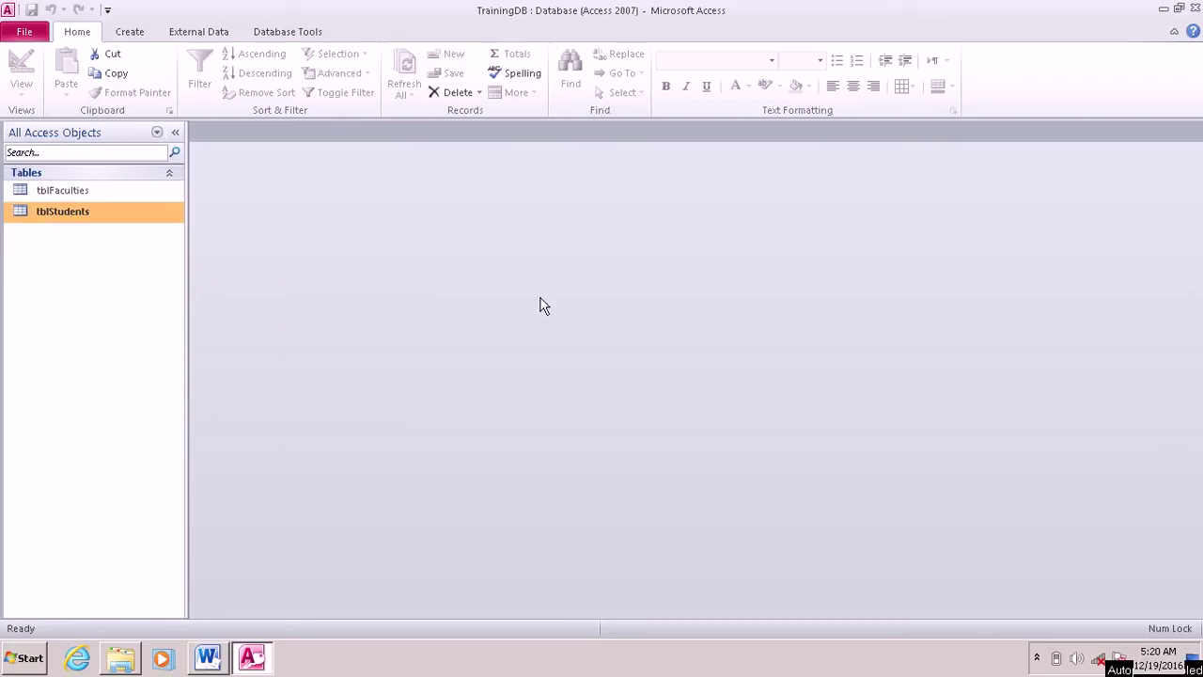
{"action": "right_click", "coordinate": [70, 213]}
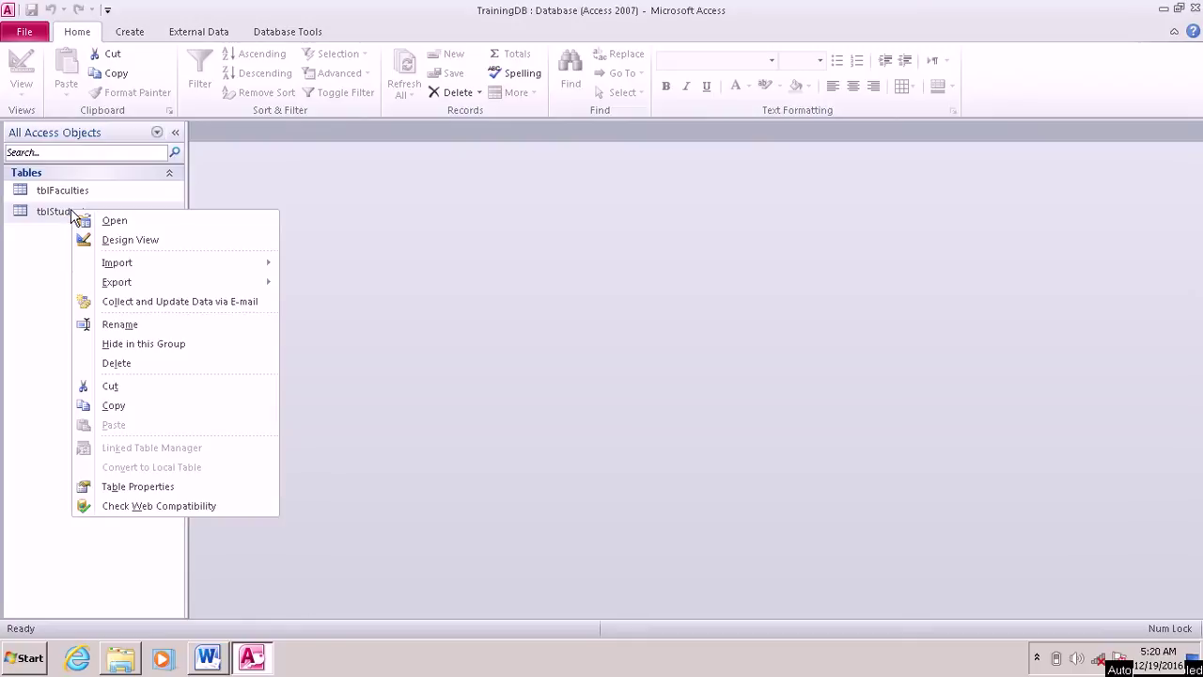
{"action": "mouse_move", "coordinate": [140, 285]}
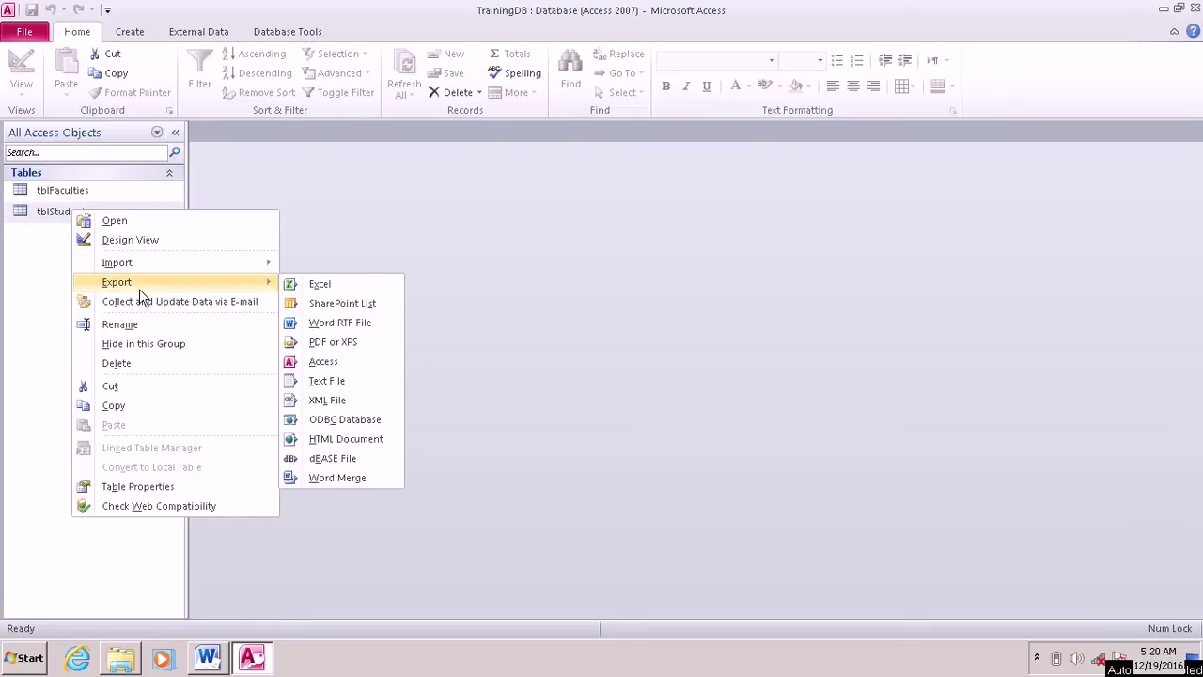
{"action": "left_click", "coordinate": [131, 241]}
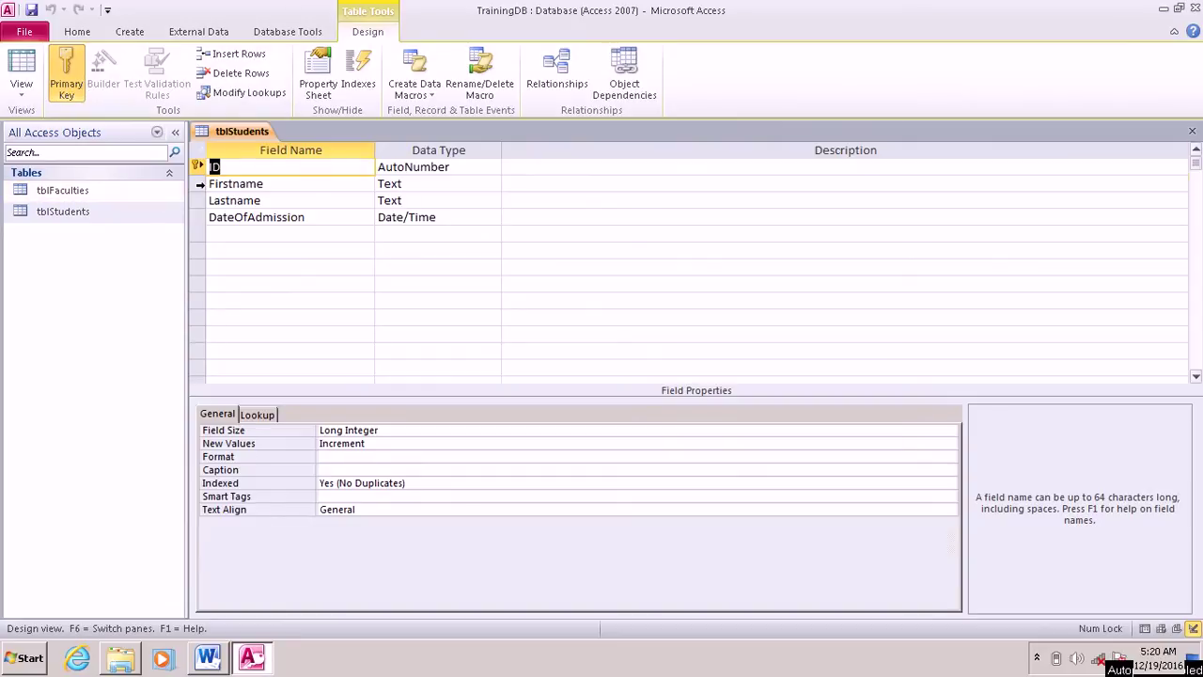
Step: Set the ID field as the primary key of tblStudents
{"action": "left_click", "coordinate": [199, 184]}
{"action": "left_click", "coordinate": [198, 202]}
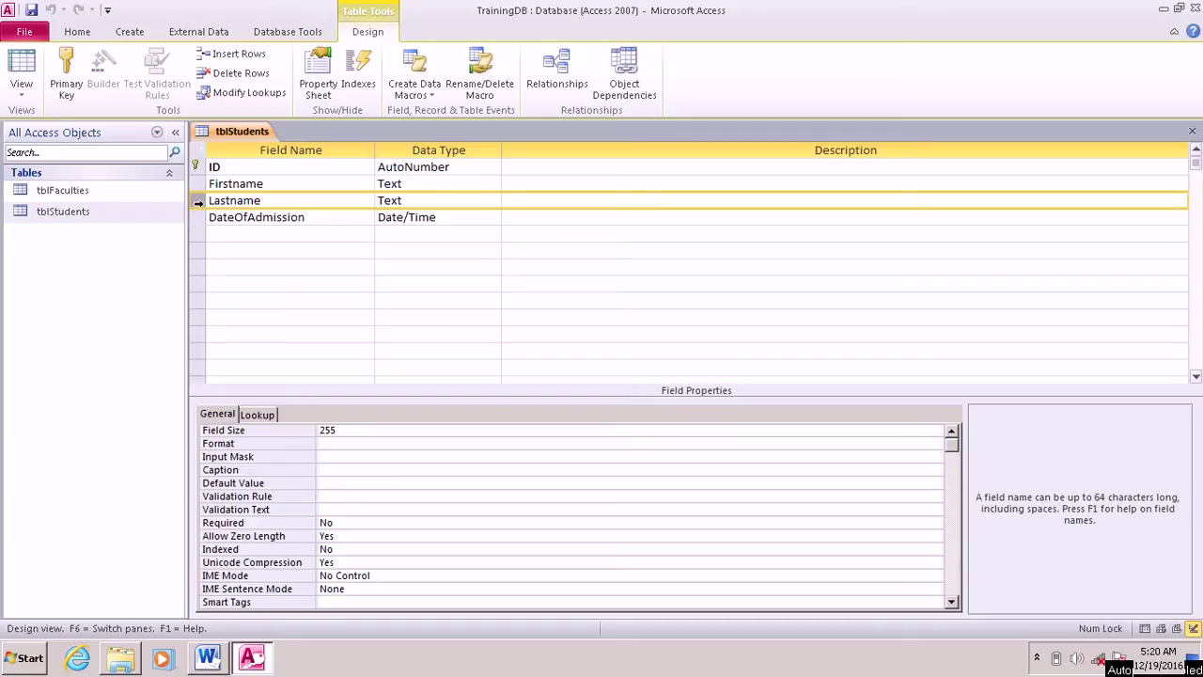
{"action": "left_click", "coordinate": [197, 217]}
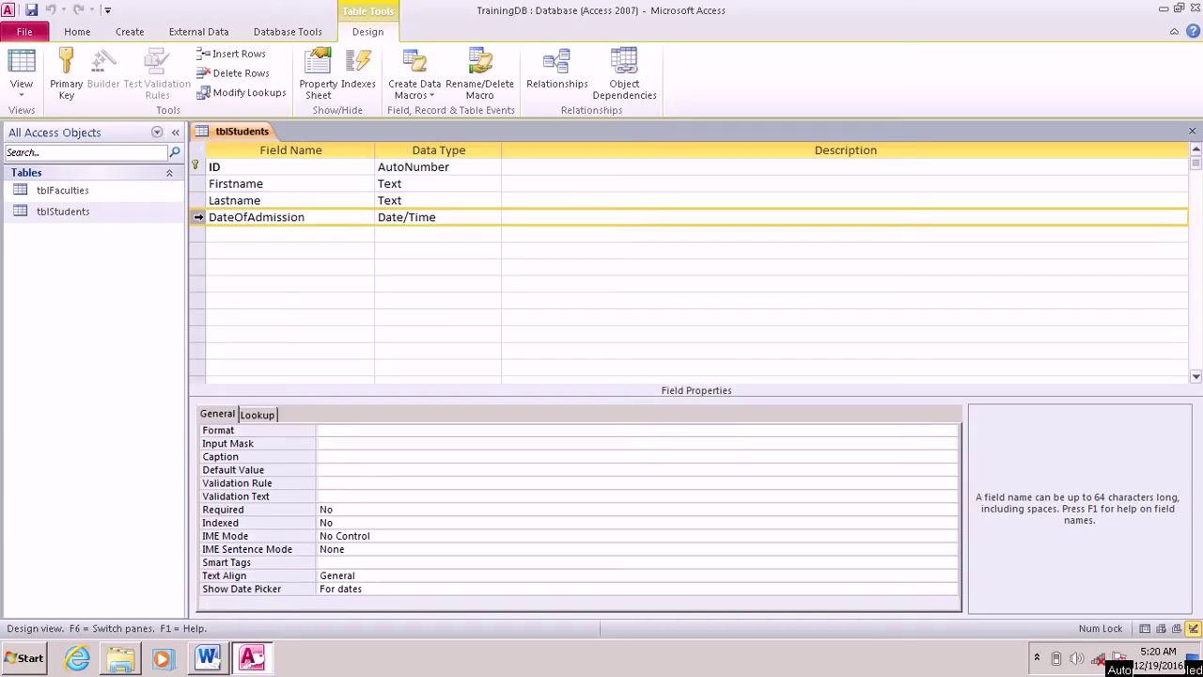
{"action": "left_click", "coordinate": [198, 166]}
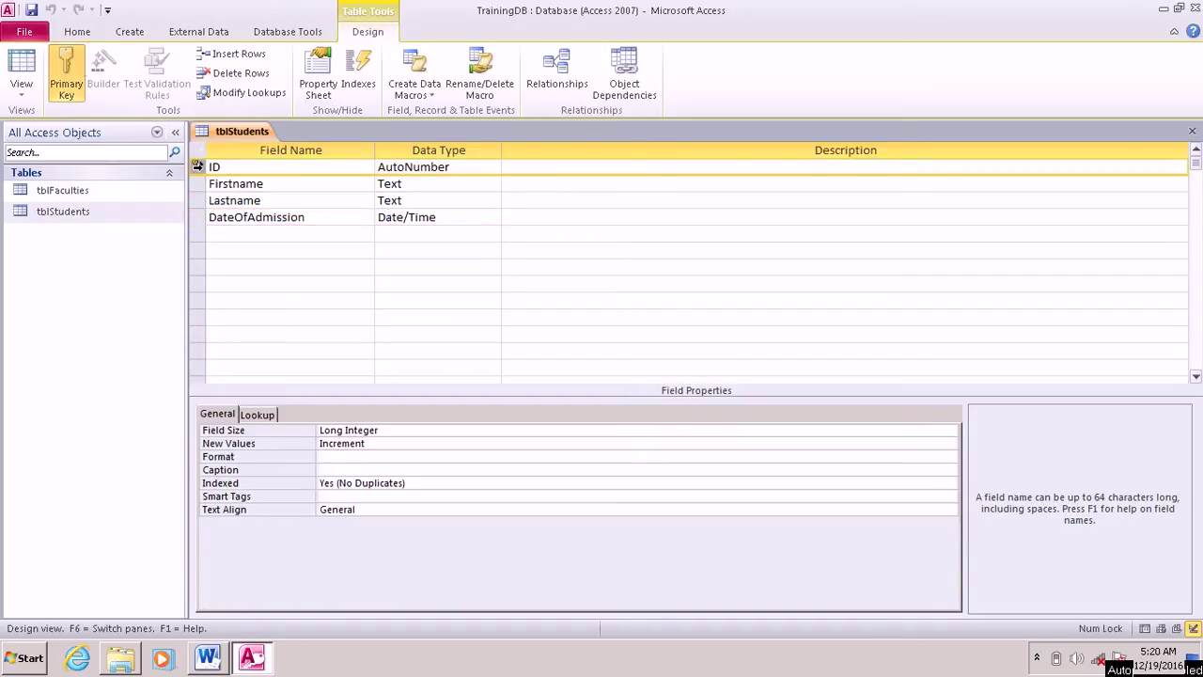
{"action": "left_click", "coordinate": [66, 73]}
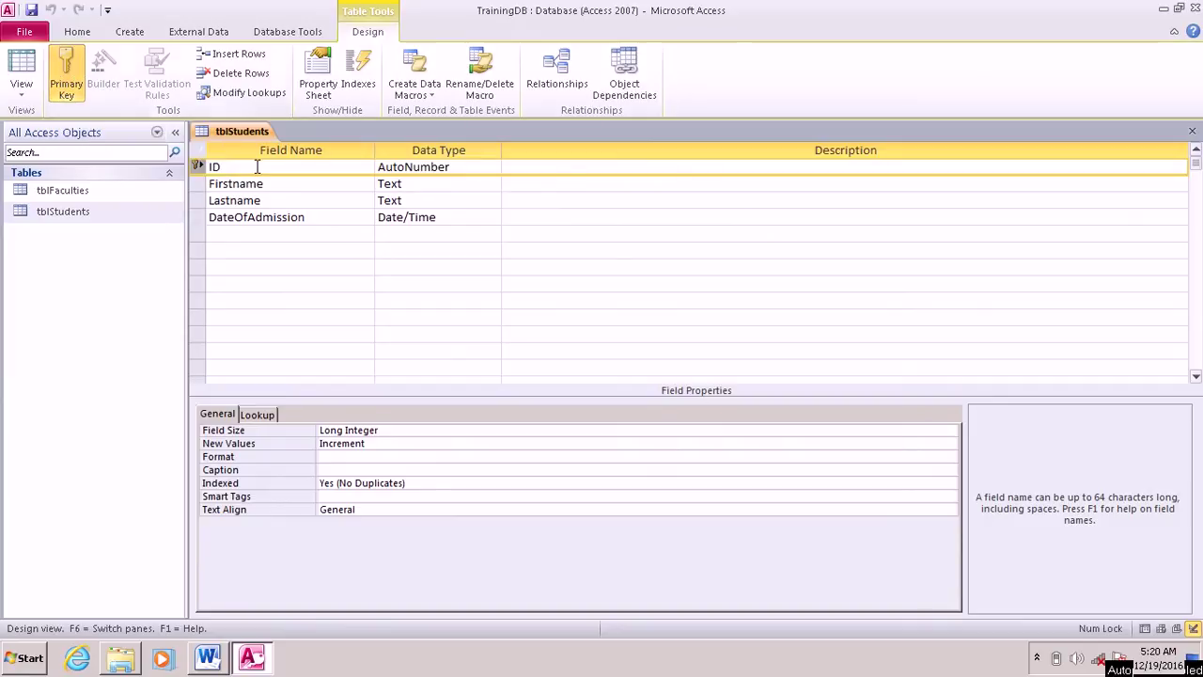
Step: Select the ID field name, then bring the Word lab checklist to the front
{"action": "left_click", "coordinate": [211, 166]}
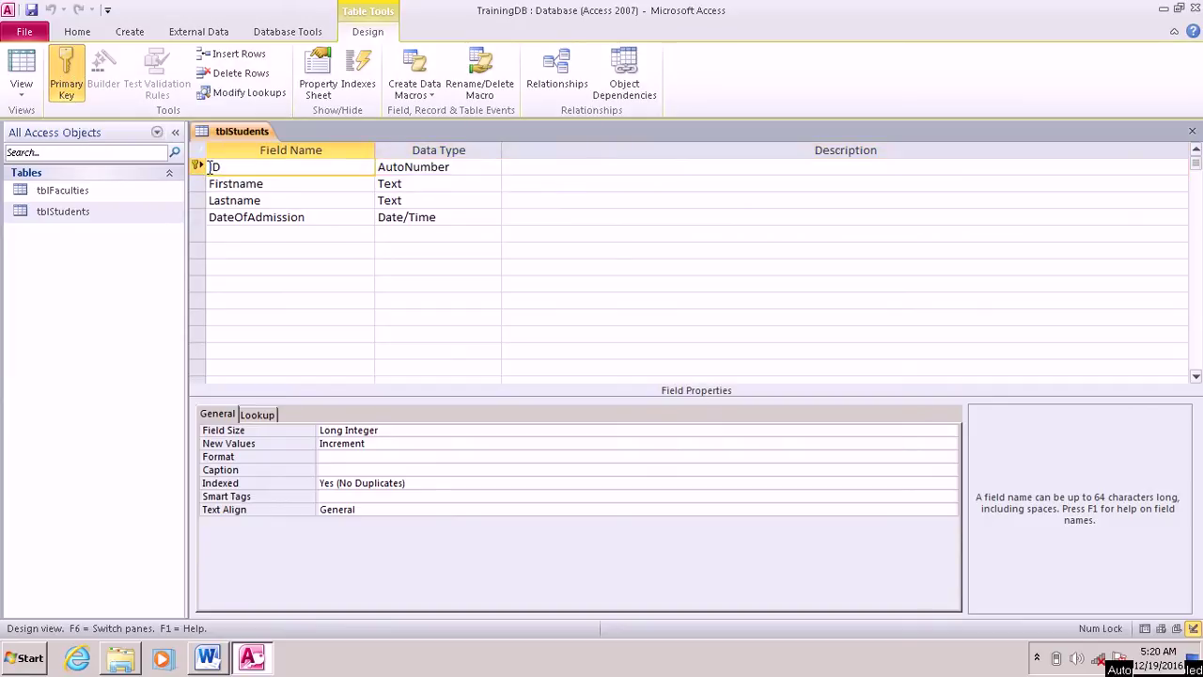
{"action": "left_click", "coordinate": [200, 185]}
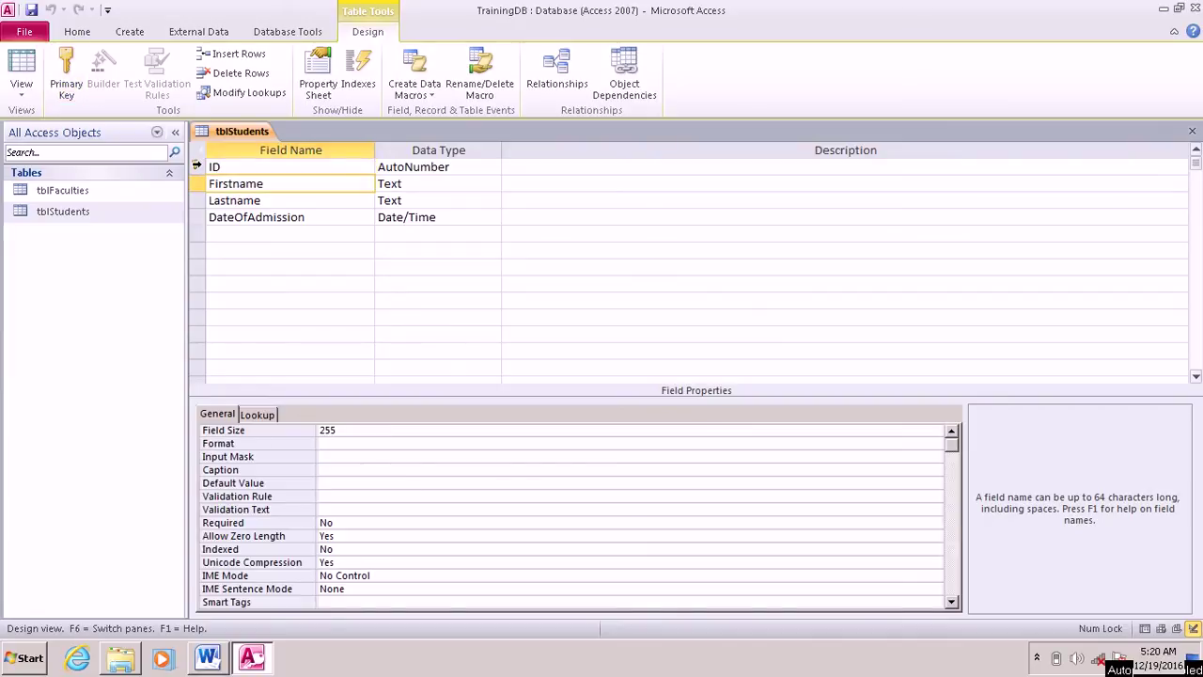
{"action": "left_click", "coordinate": [196, 165]}
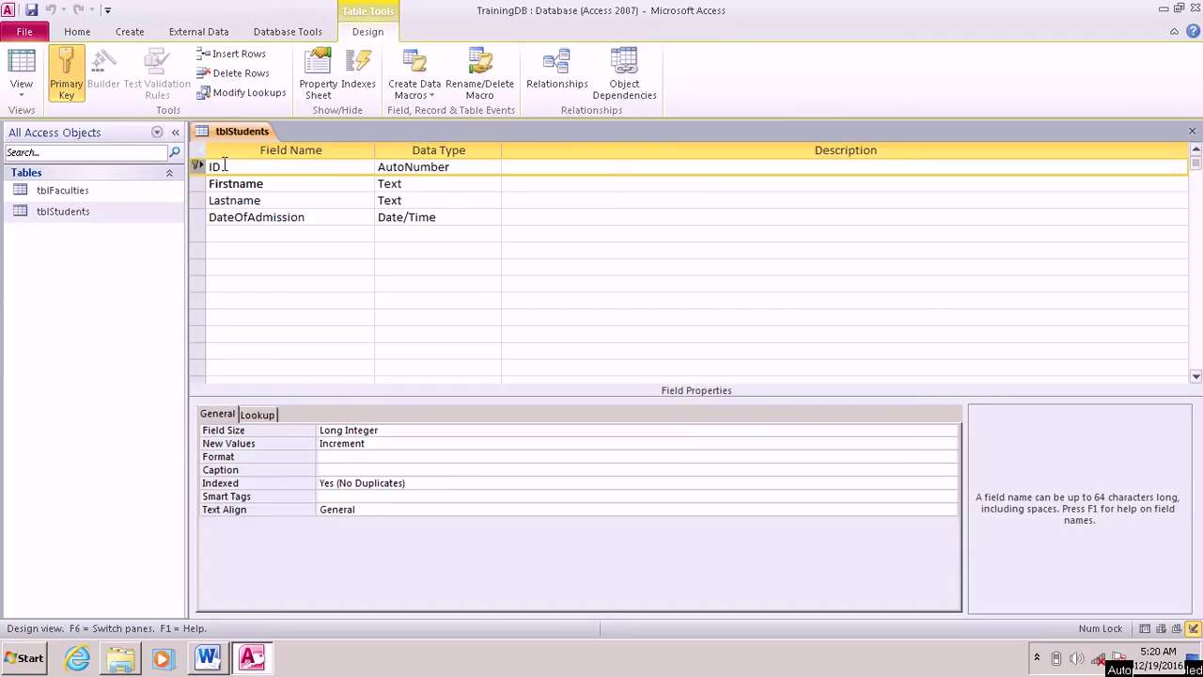
{"action": "double_click", "coordinate": [230, 165]}
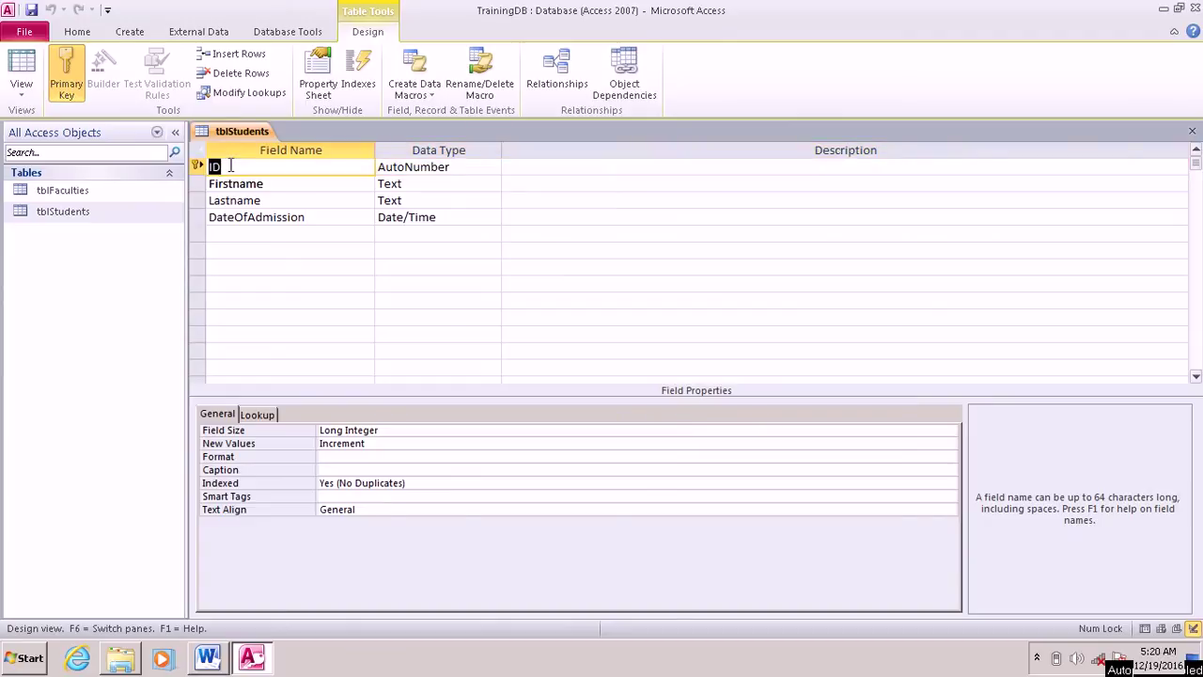
{"action": "left_click", "coordinate": [207, 662]}
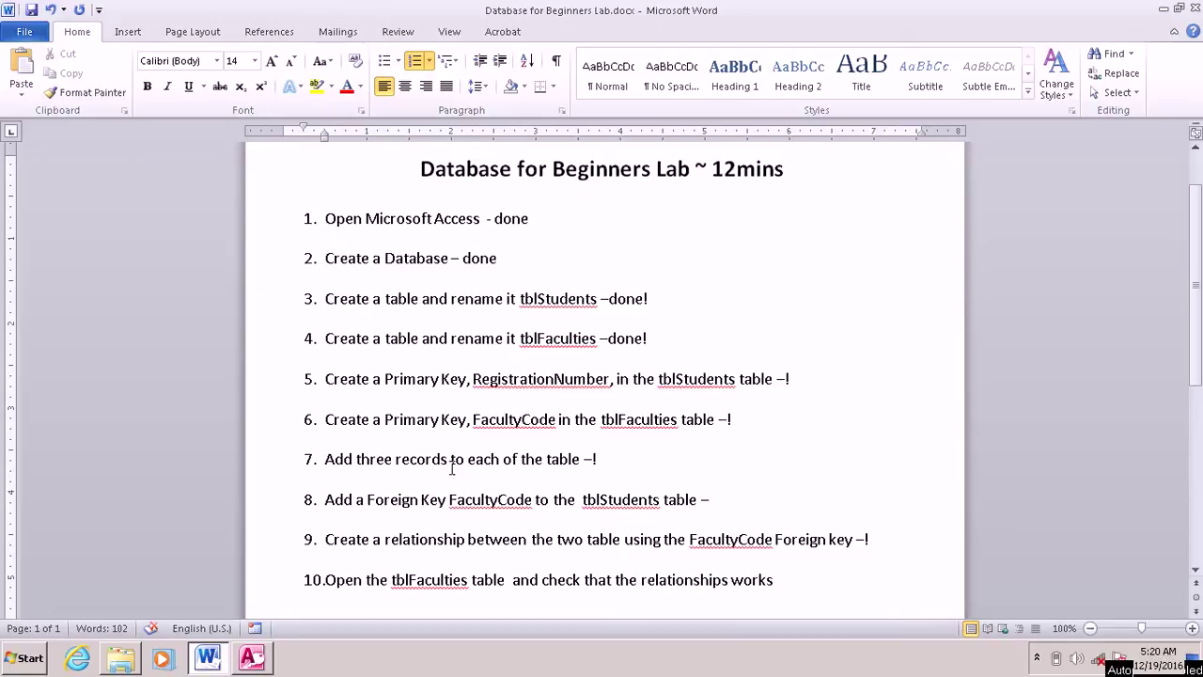
Step: Rename tblStudents' ID key field to RegistrationNumber and set its data type to Text
{"action": "left_click", "coordinate": [252, 657]}
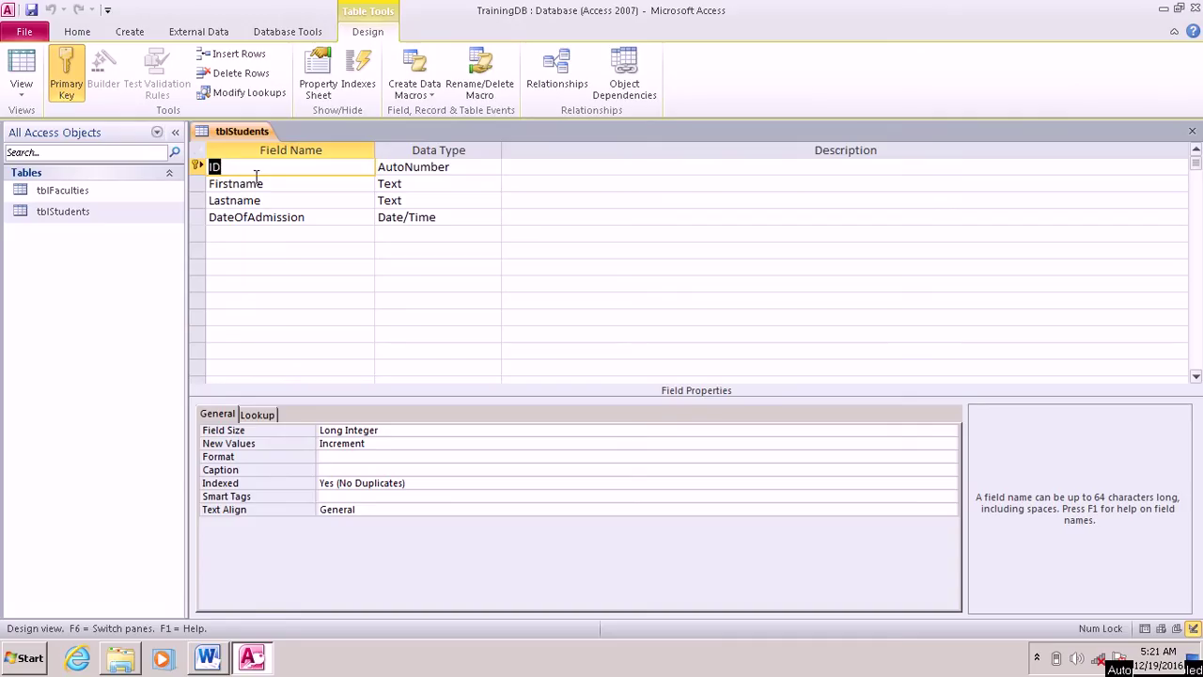
{"action": "type", "text": "RE"}
{"action": "key", "text": "BackSpace"}
{"action": "type", "text": "egistrationNumber"}
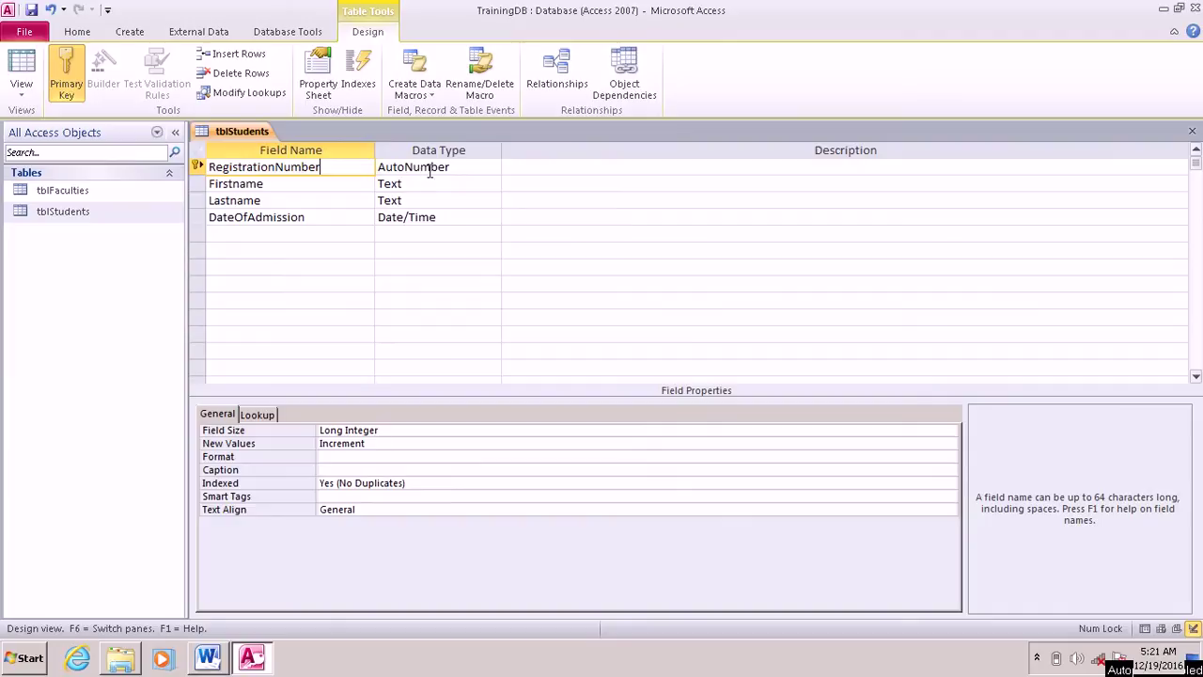
{"action": "left_click", "coordinate": [447, 167]}
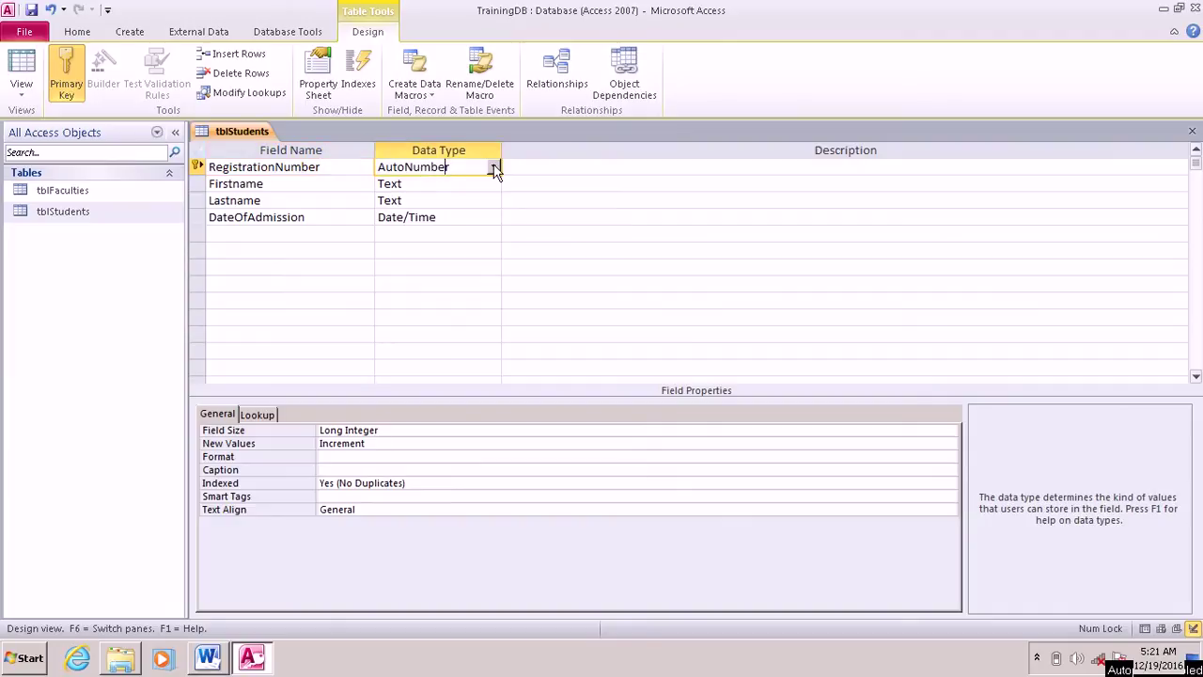
{"action": "left_click", "coordinate": [493, 168]}
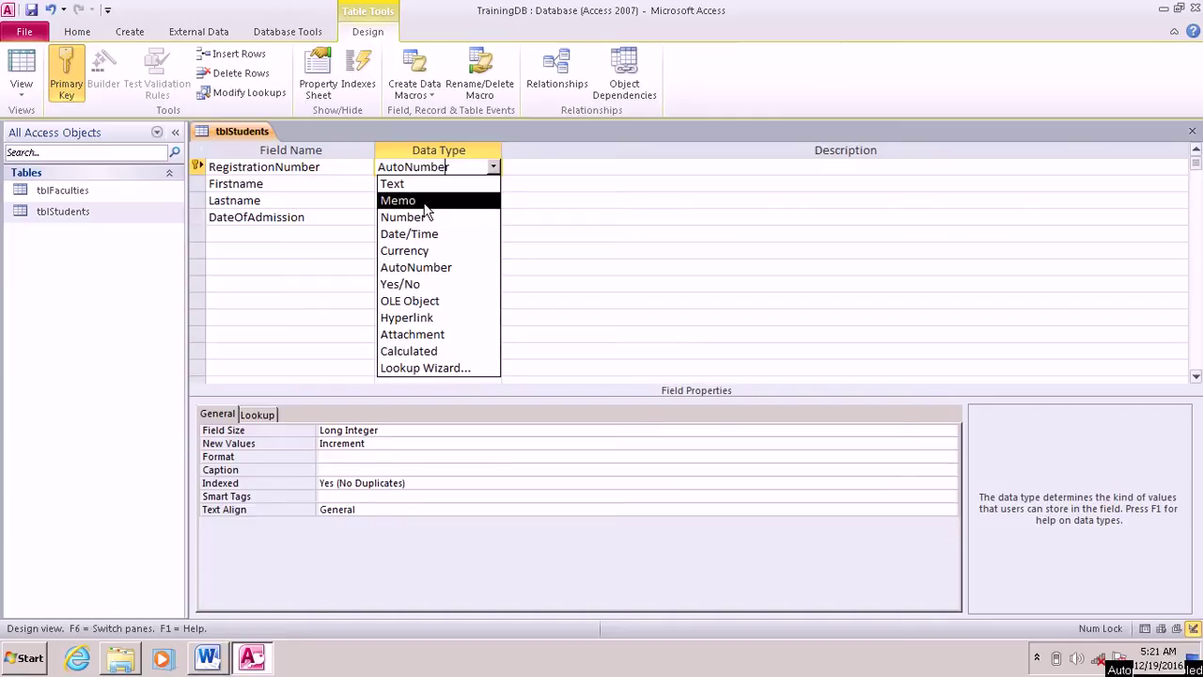
{"action": "left_click", "coordinate": [418, 186]}
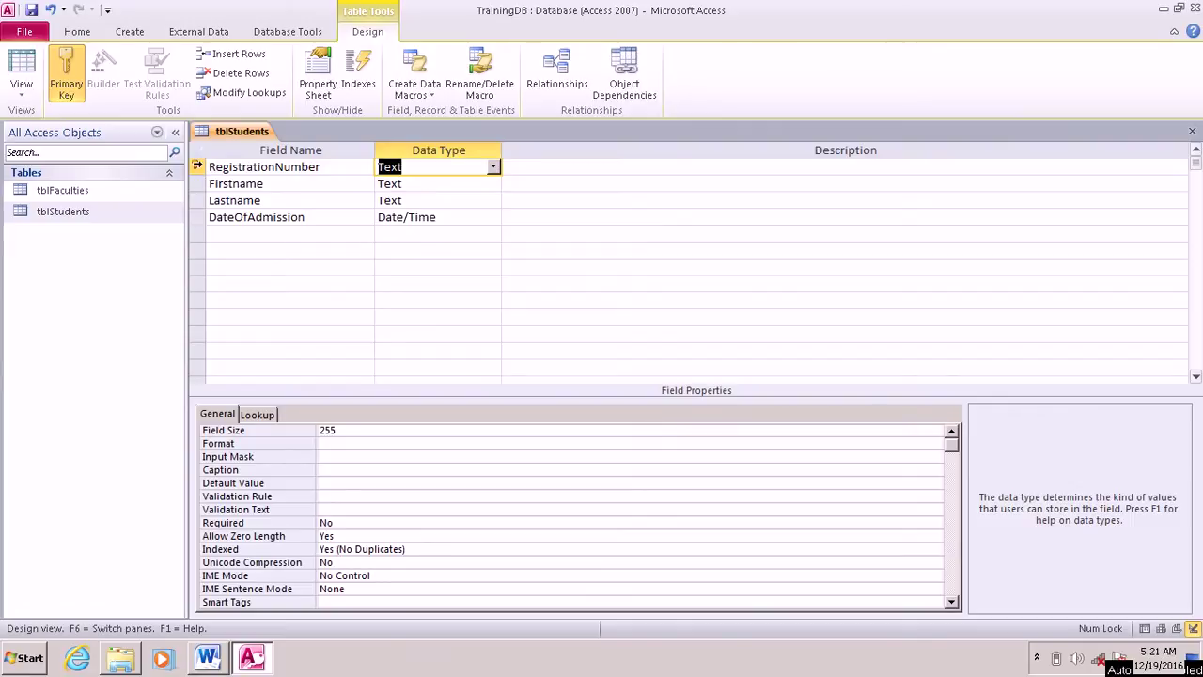
{"action": "left_click", "coordinate": [197, 167]}
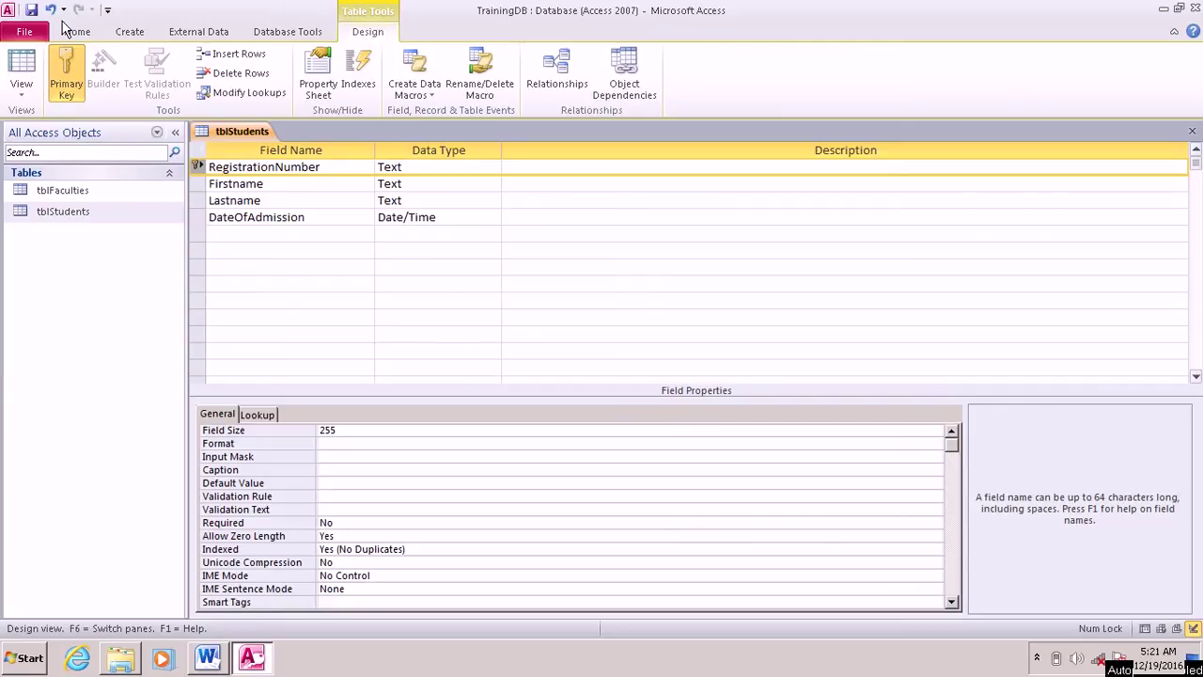
Step: Save the tblStudents design and close the table
{"action": "left_click", "coordinate": [32, 12]}
{"action": "right_click", "coordinate": [242, 133]}
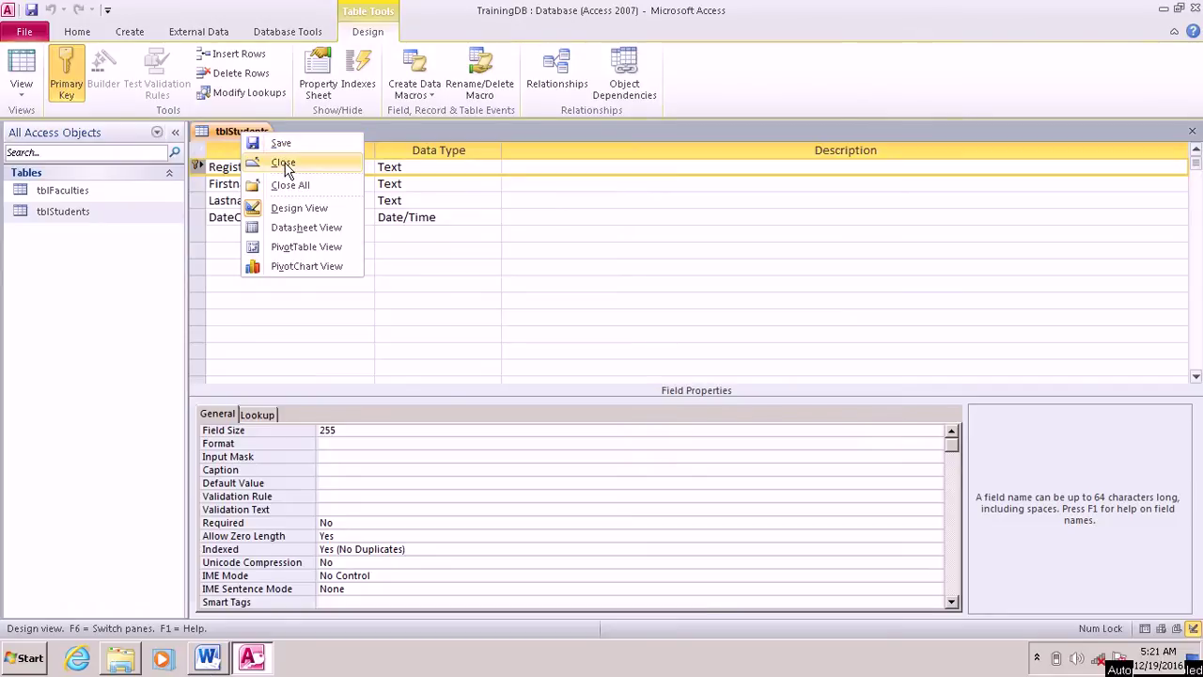
{"action": "left_click", "coordinate": [283, 163]}
Step: Add 'done' to Word checklist item 5, then go back to Access
{"action": "key", "text": "alt+Tab"}
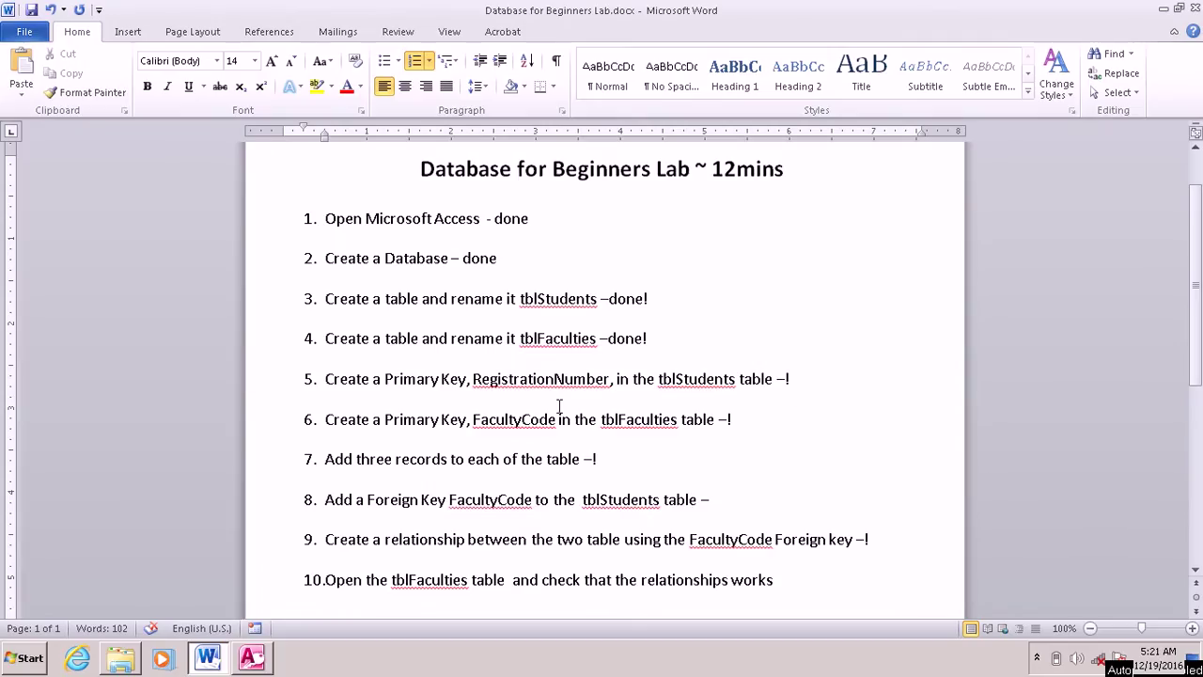
{"action": "type", "text": "done"}
{"action": "left_click", "coordinate": [261, 666]}
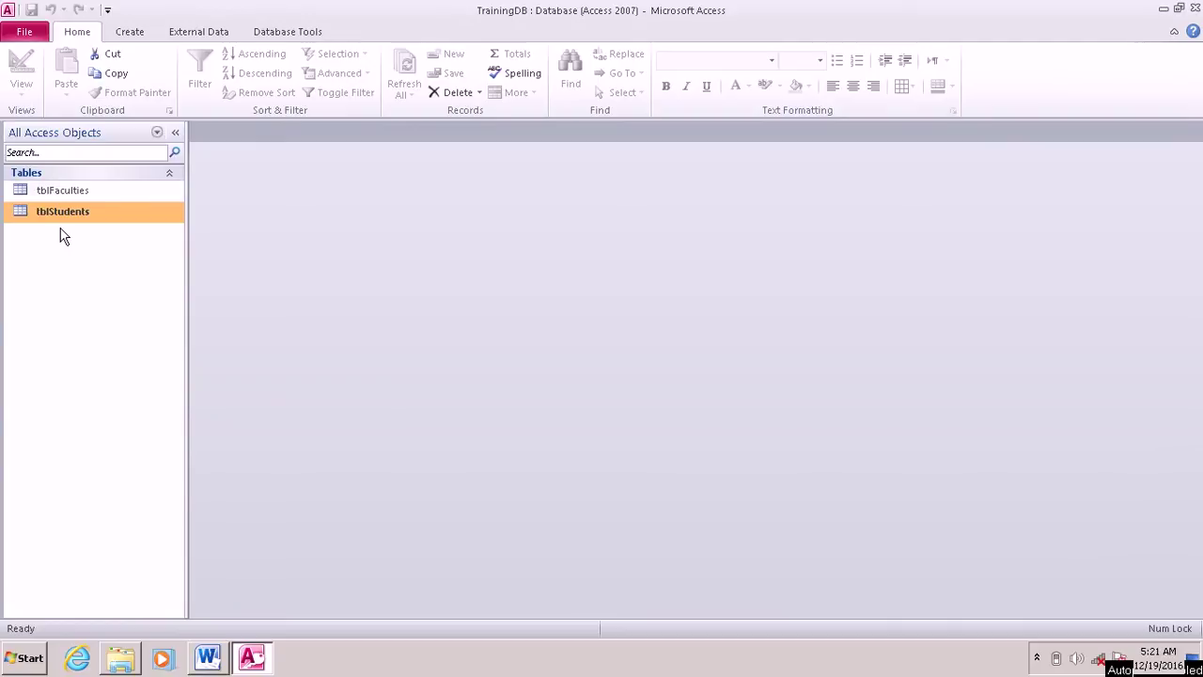
Step: Open tblFaculties in Design View and rename its ID key field to FacultyCode
{"action": "right_click", "coordinate": [67, 194]}
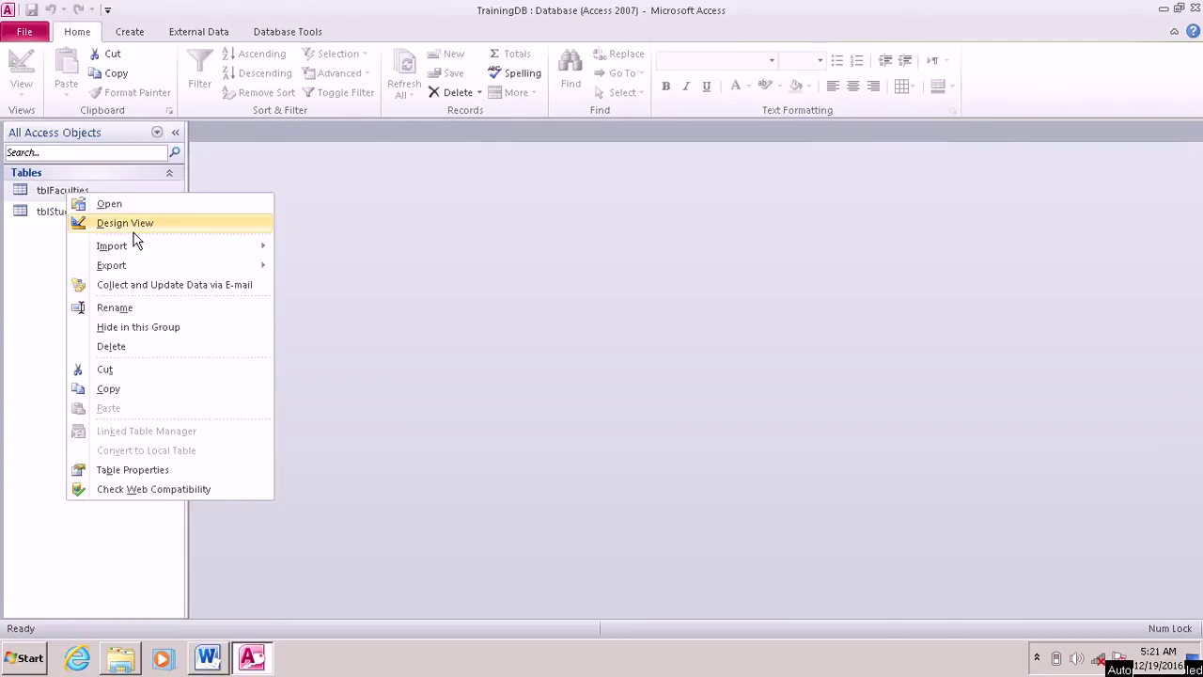
{"action": "left_click", "coordinate": [131, 225]}
{"action": "left_click", "coordinate": [229, 166]}
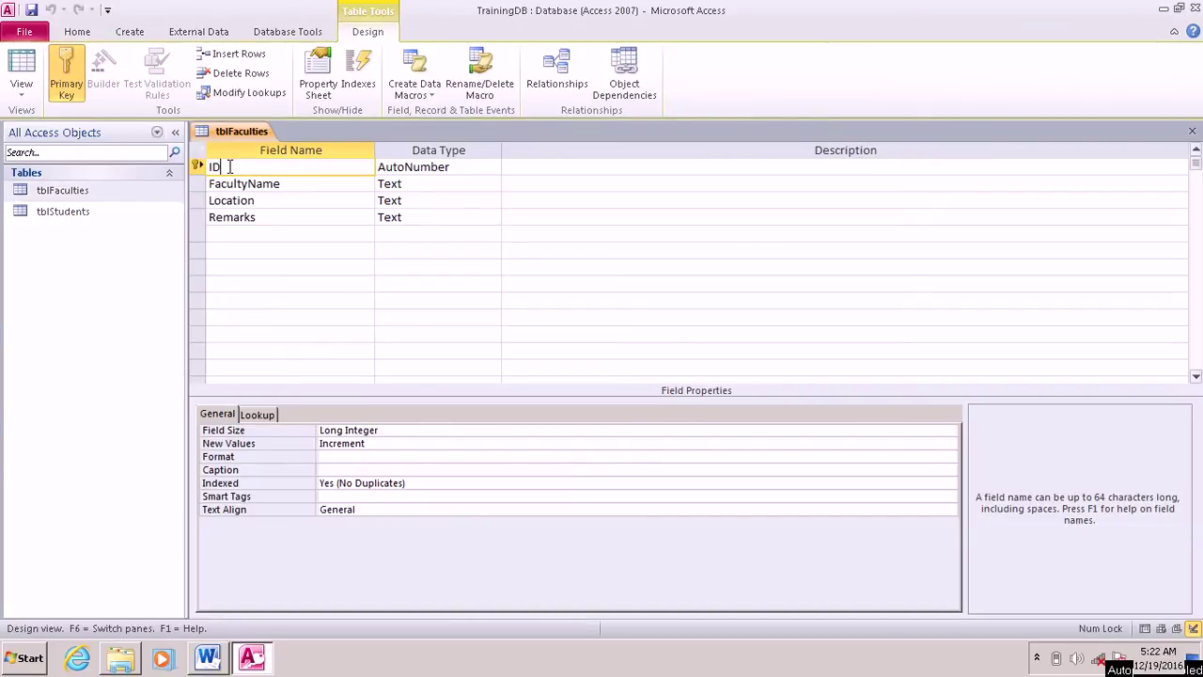
{"action": "key", "text": "BackSpace"}
{"action": "key", "text": "BackSpace"}
{"action": "type", "text": "FA"}
{"action": "key", "text": "BackSpace"}
{"action": "type", "text": "acu"}
{"action": "type", "text": "Code"}
Step: Set FacultyCode's data type to Text and close the tblFaculties design
{"action": "left_click", "coordinate": [459, 168]}
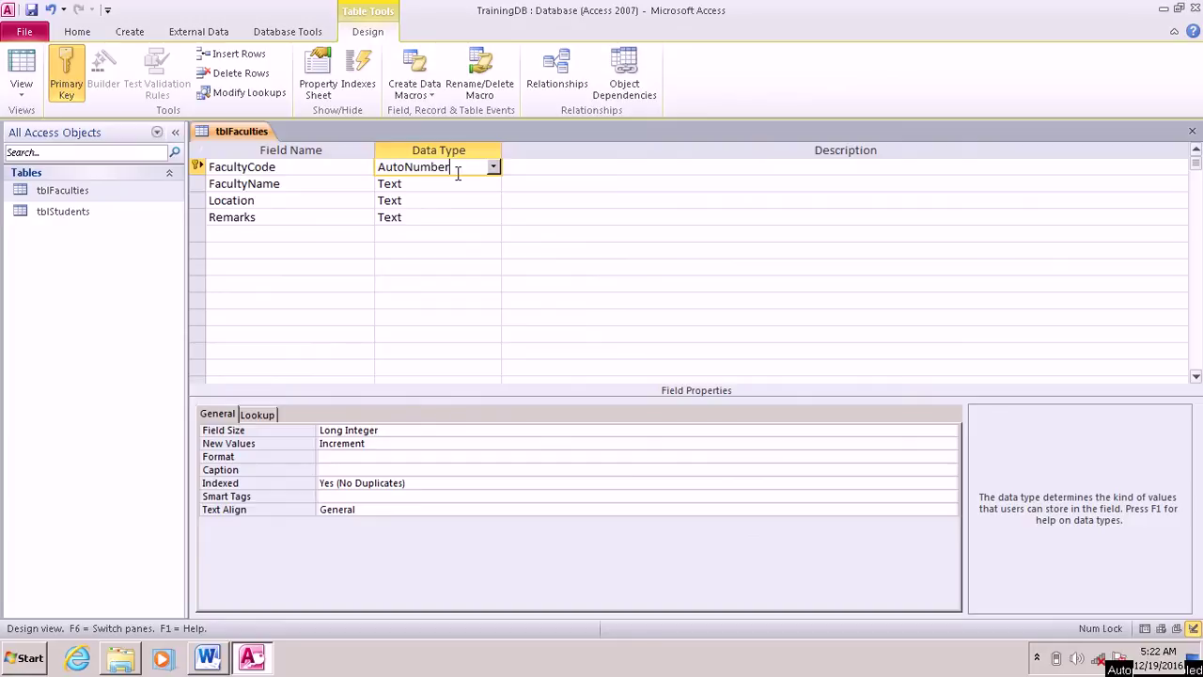
{"action": "left_click", "coordinate": [493, 168]}
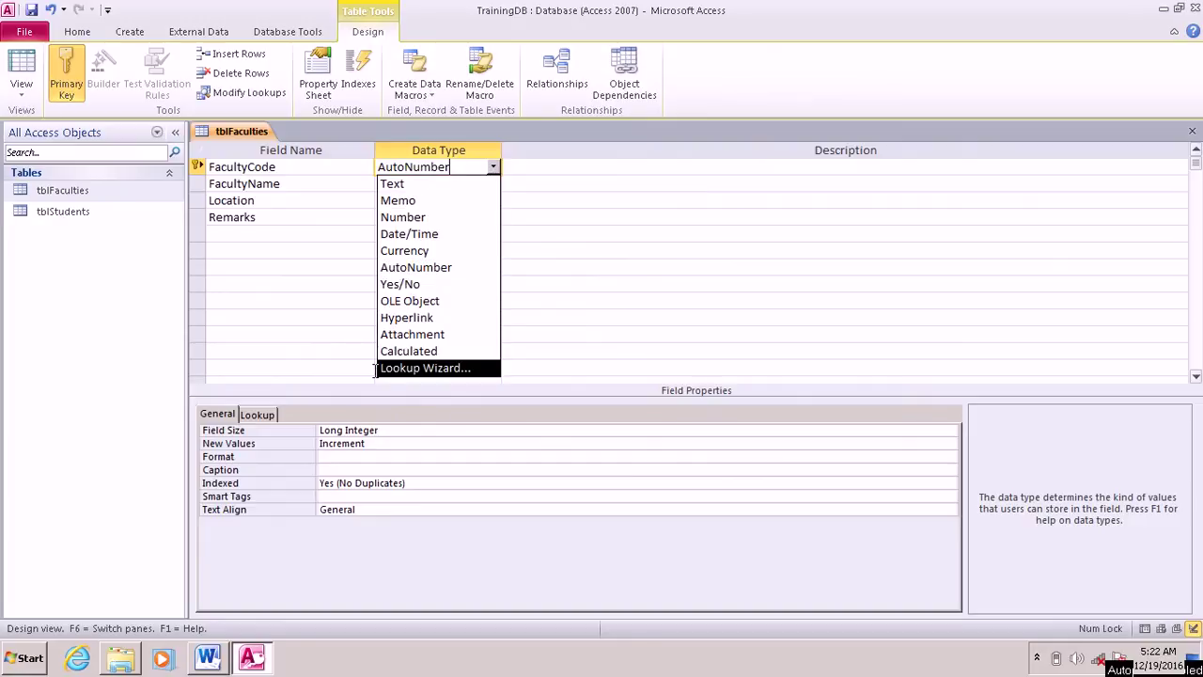
{"action": "left_click", "coordinate": [402, 187]}
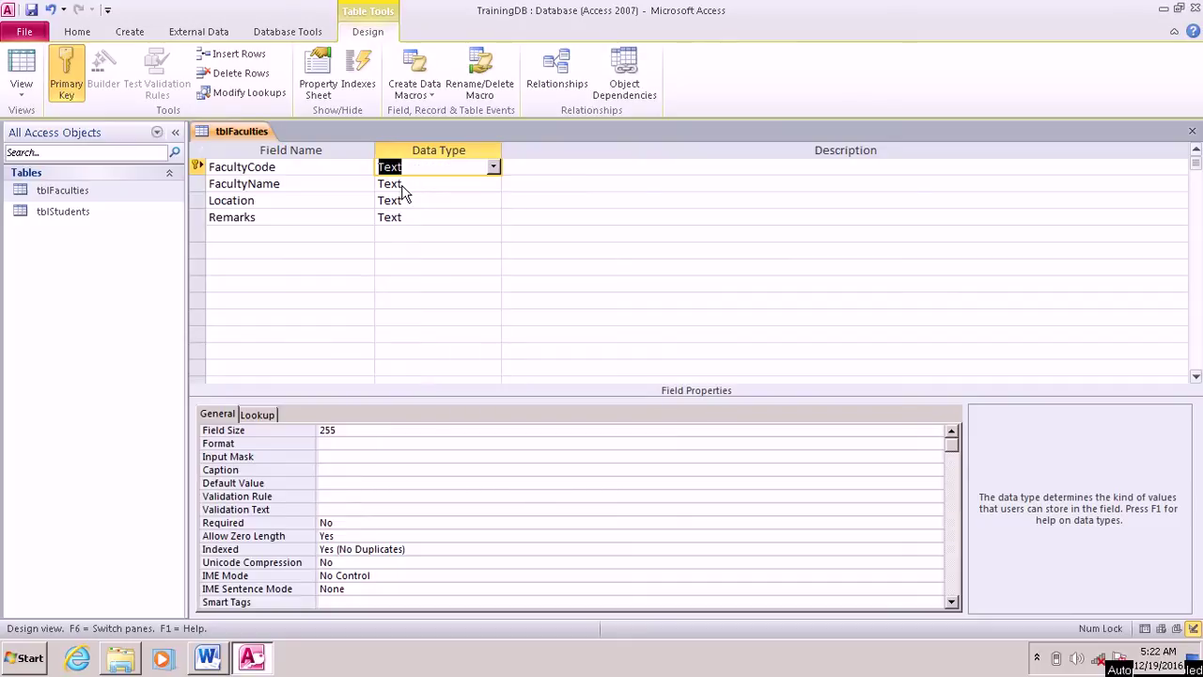
{"action": "right_click", "coordinate": [232, 133]}
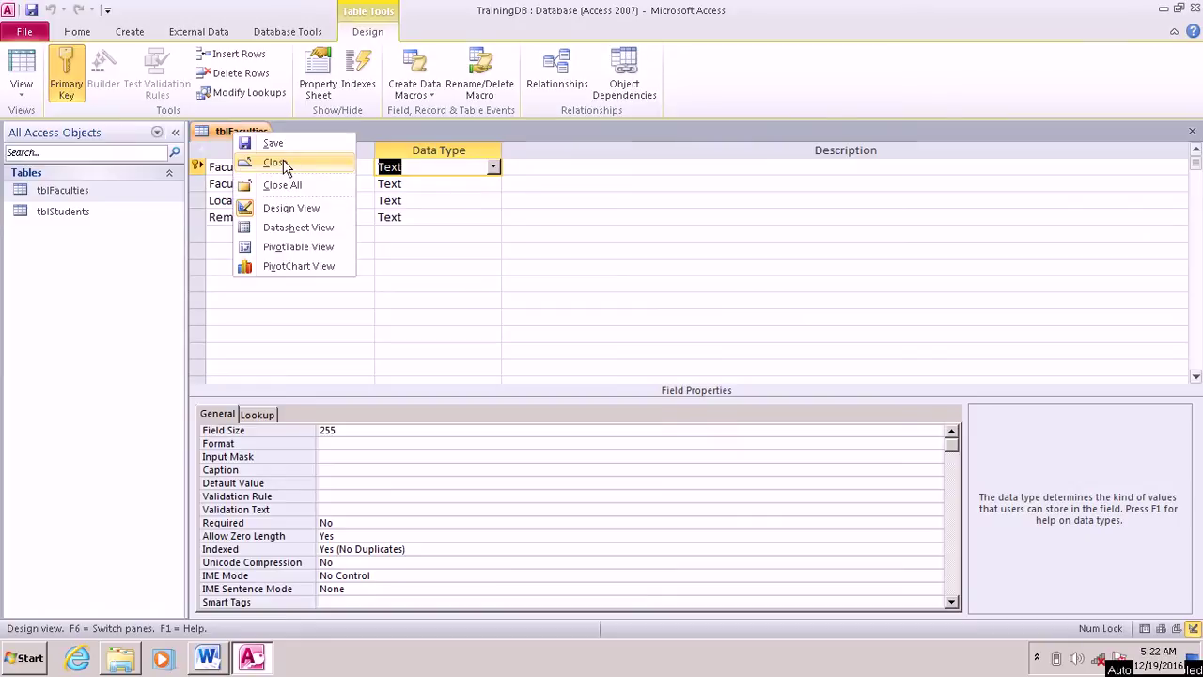
{"action": "left_click", "coordinate": [274, 162]}
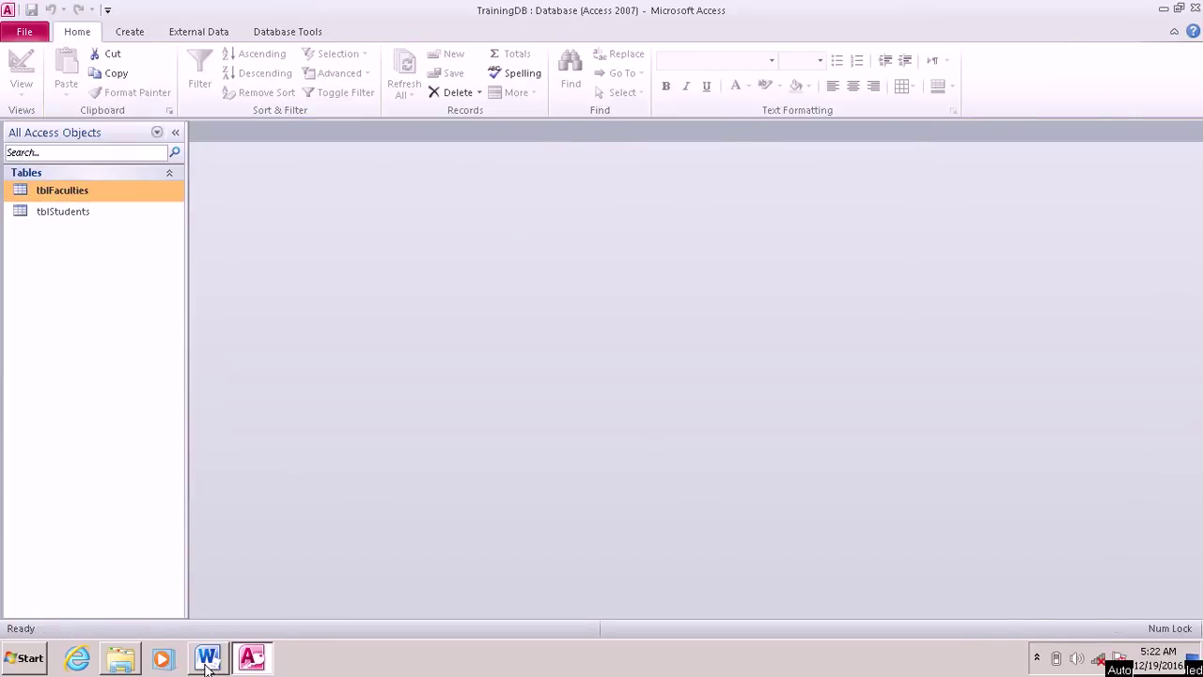
Step: In Word, add 'done' to checklist item 6, then return to Access
{"action": "left_click", "coordinate": [208, 658]}
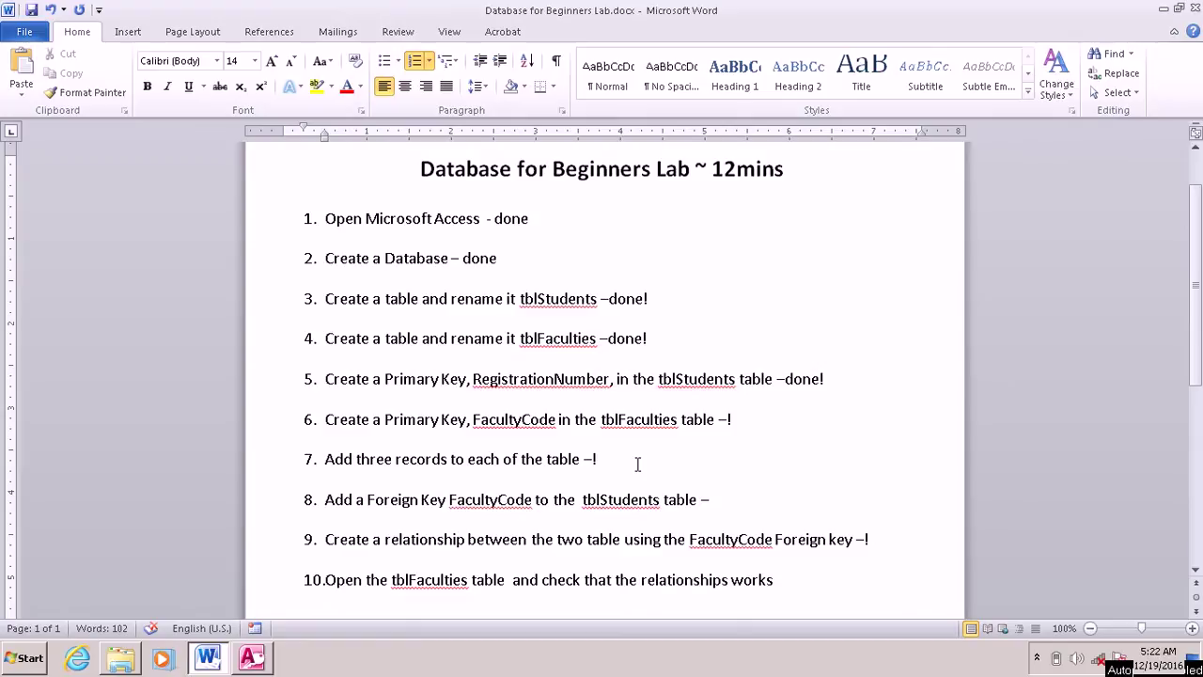
{"action": "left_click", "coordinate": [725, 419]}
{"action": "type", "text": "done"}
{"action": "left_click", "coordinate": [254, 665]}
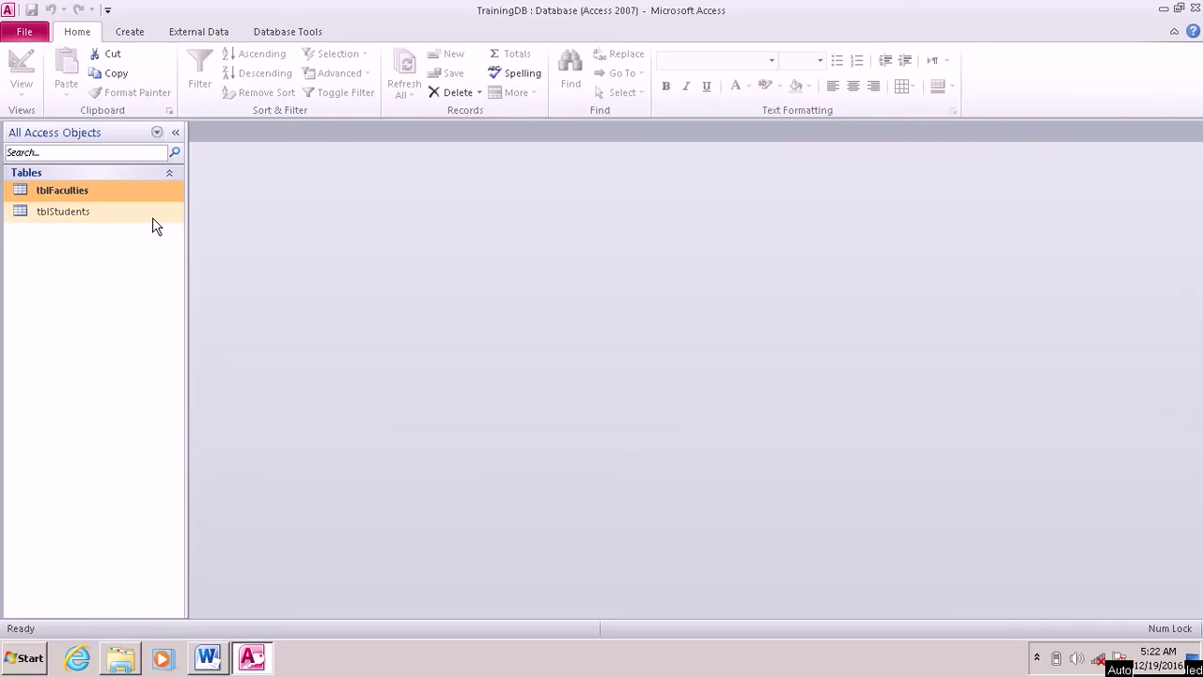
Step: Open the tblStudents table in Datasheet View
{"action": "right_click", "coordinate": [59, 213]}
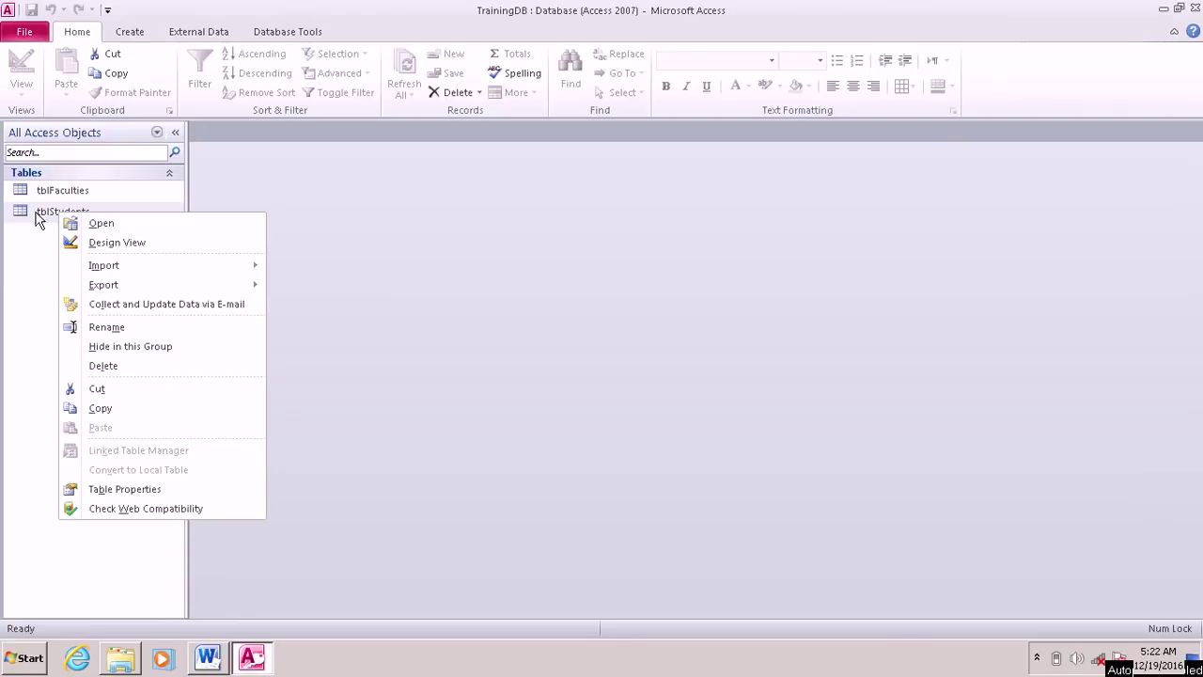
{"action": "left_click", "coordinate": [35, 222]}
{"action": "right_click", "coordinate": [36, 222]}
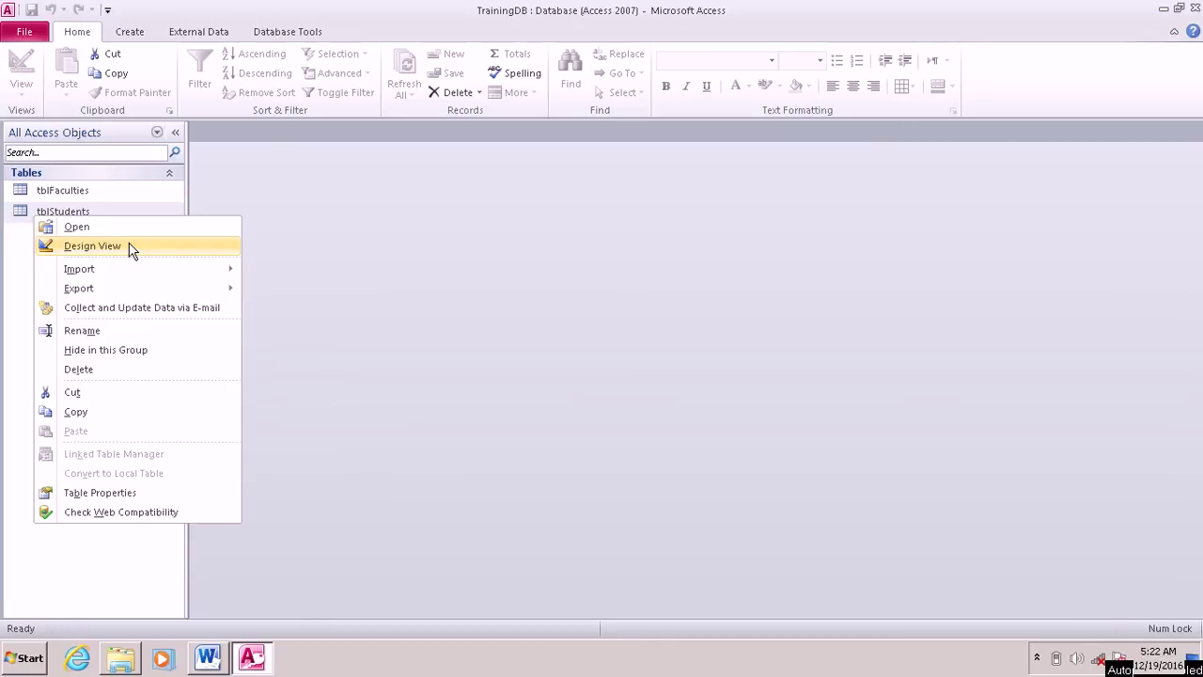
{"action": "left_click", "coordinate": [79, 229]}
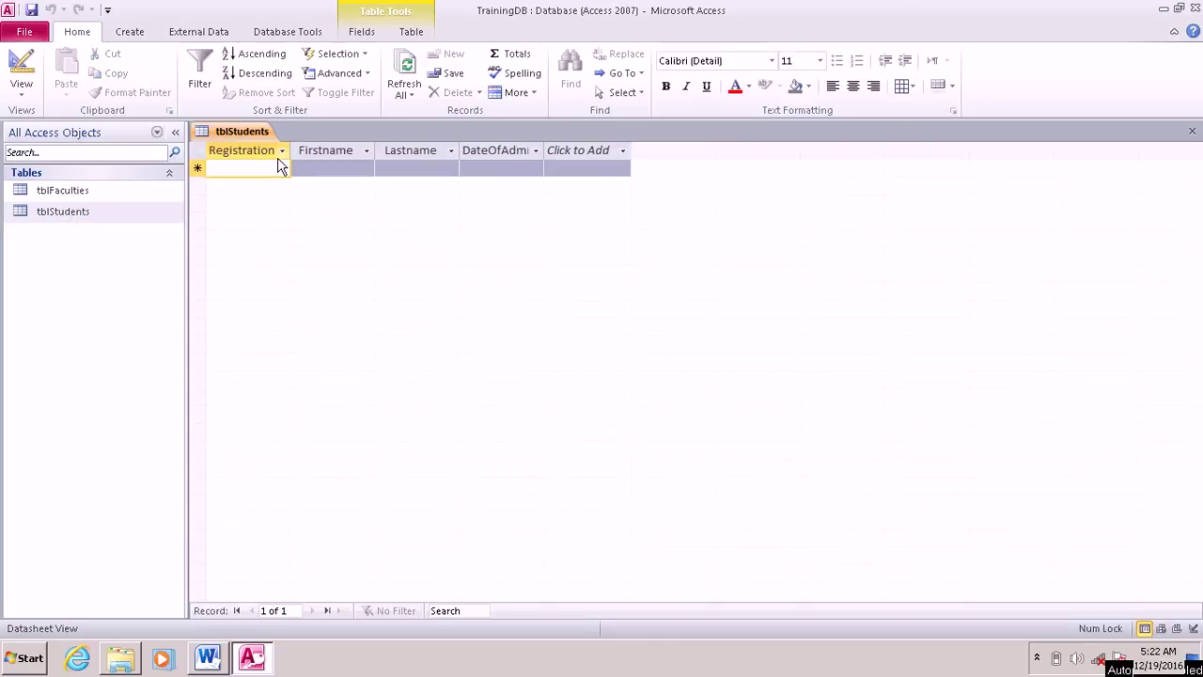
Step: Enter student R1 with first and last name and admission date 12/14/2016
{"action": "type", "text": "d"}
{"action": "key", "text": "BackSpace"}
{"action": "key", "text": "Caps_Lock"}
{"action": "type", "text": "R2"}
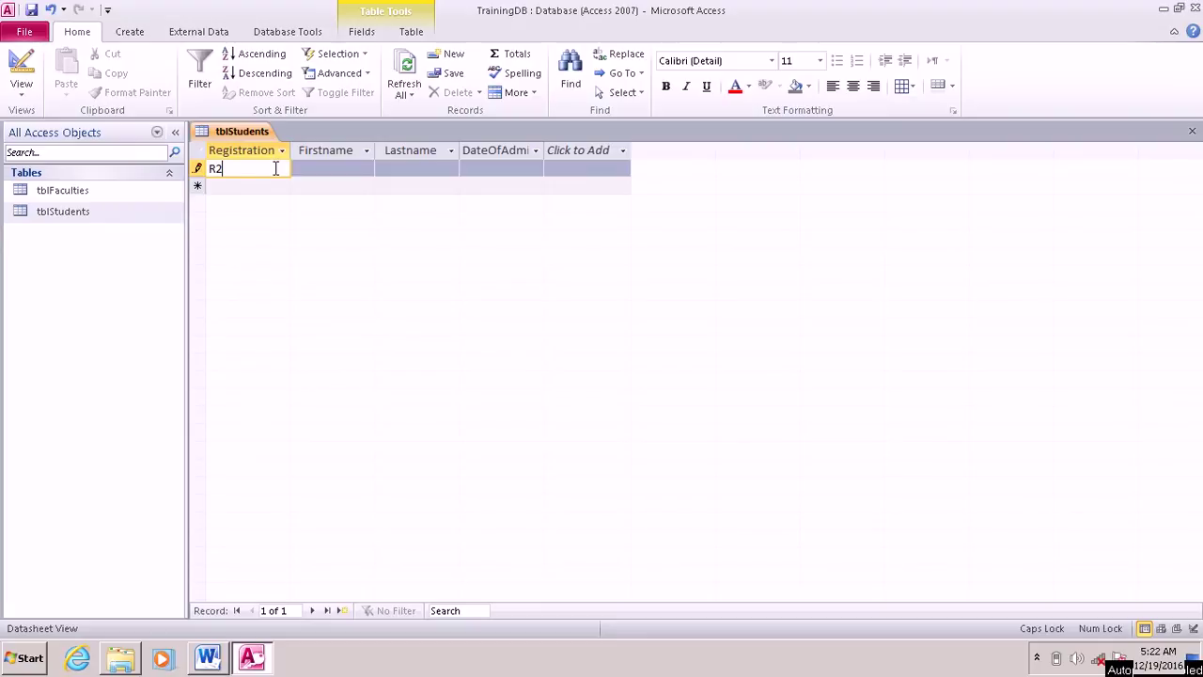
{"action": "key", "text": "BackSpace"}
{"action": "type", "text": "1"}
{"action": "left_click", "coordinate": [347, 171]}
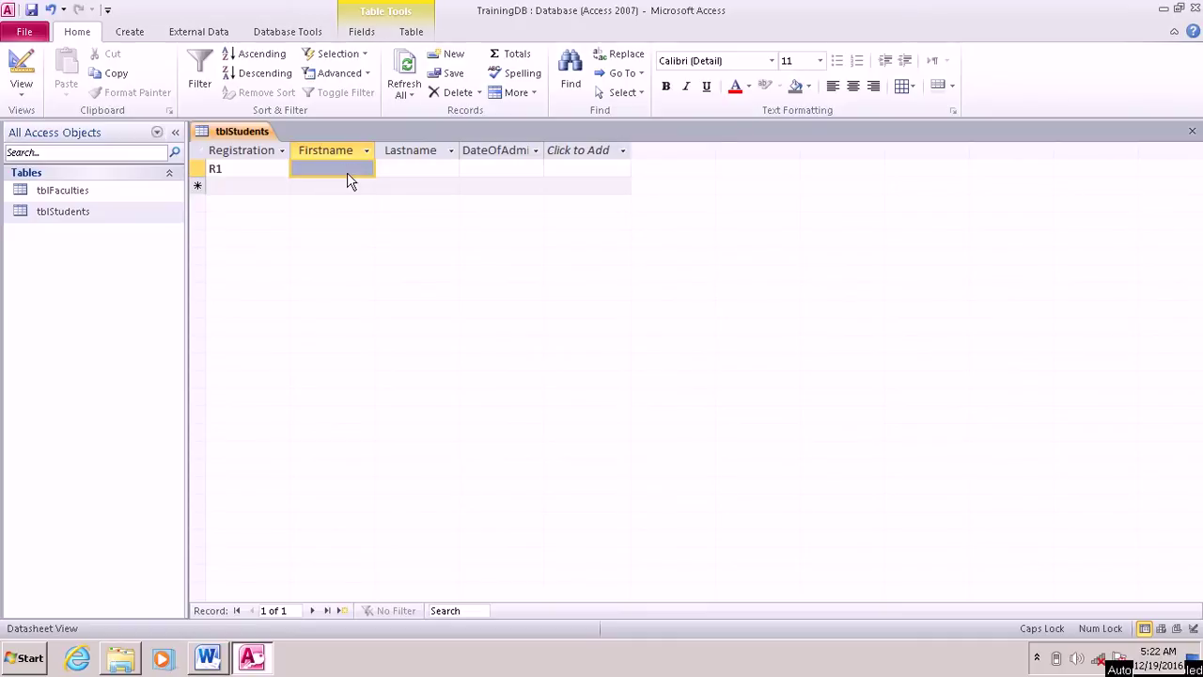
{"action": "type", "text": "kIN"}
{"action": "key", "text": "BackSpace"}
{"action": "key", "text": "BackSpace"}
{"action": "key", "text": "BackSpace"}
{"action": "key", "text": "Caps_Lock"}
{"action": "key", "text": "Tab"}
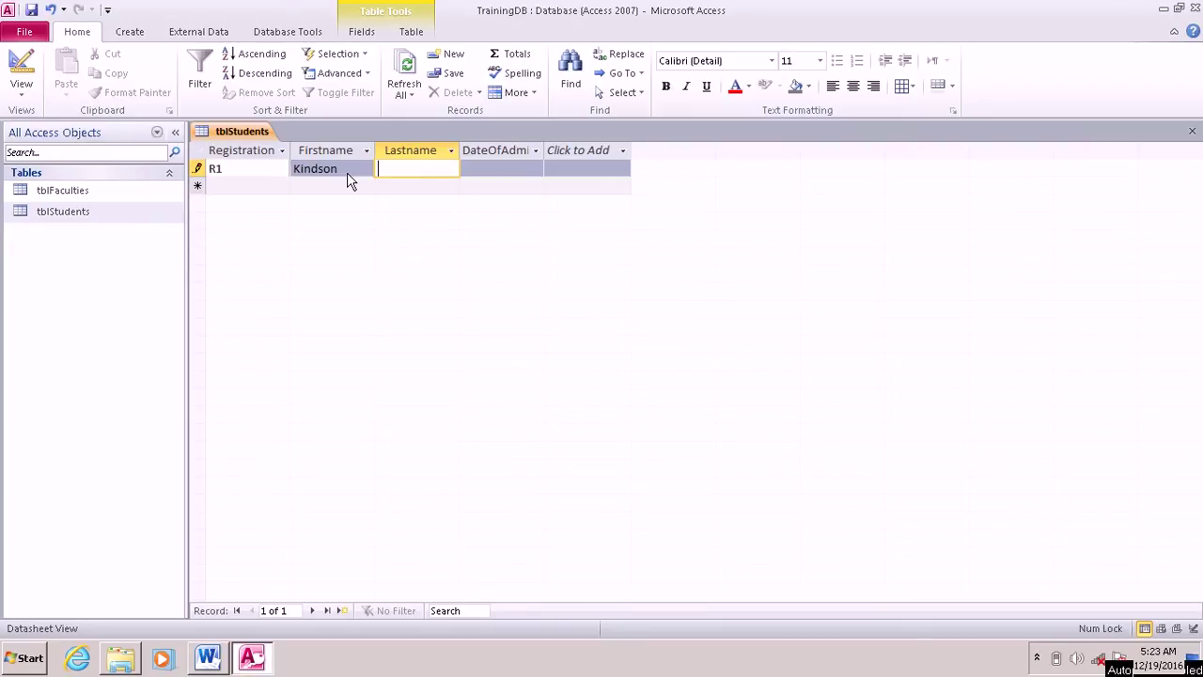
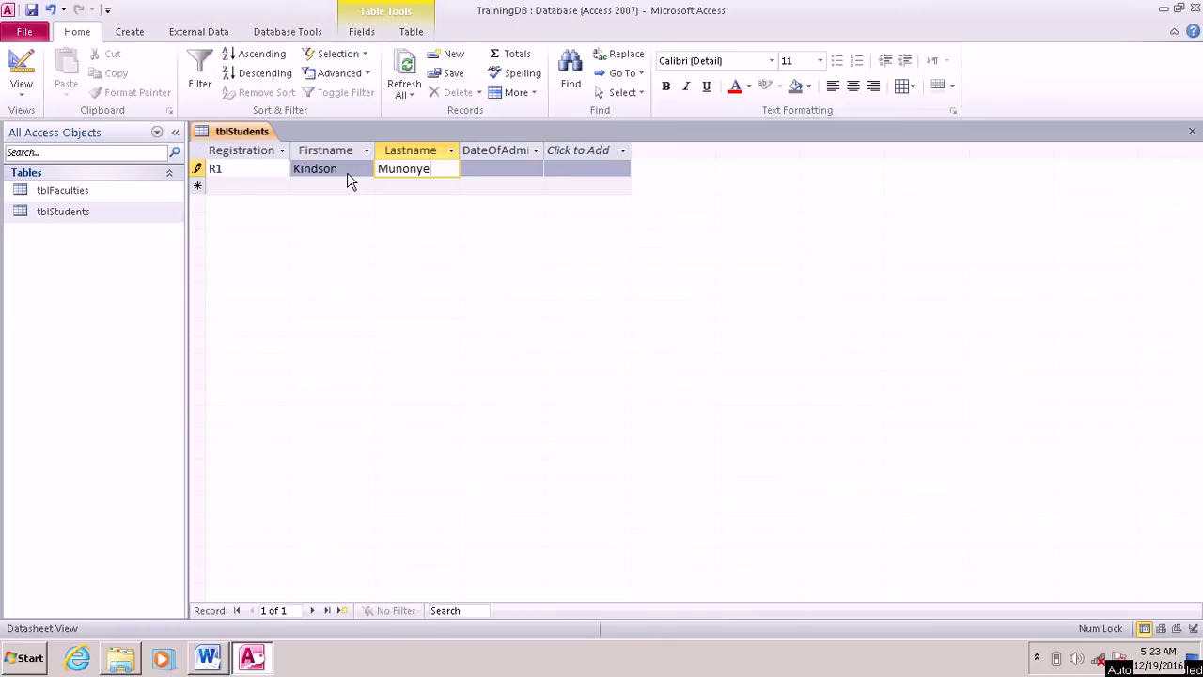
{"action": "key", "text": "Tab"}
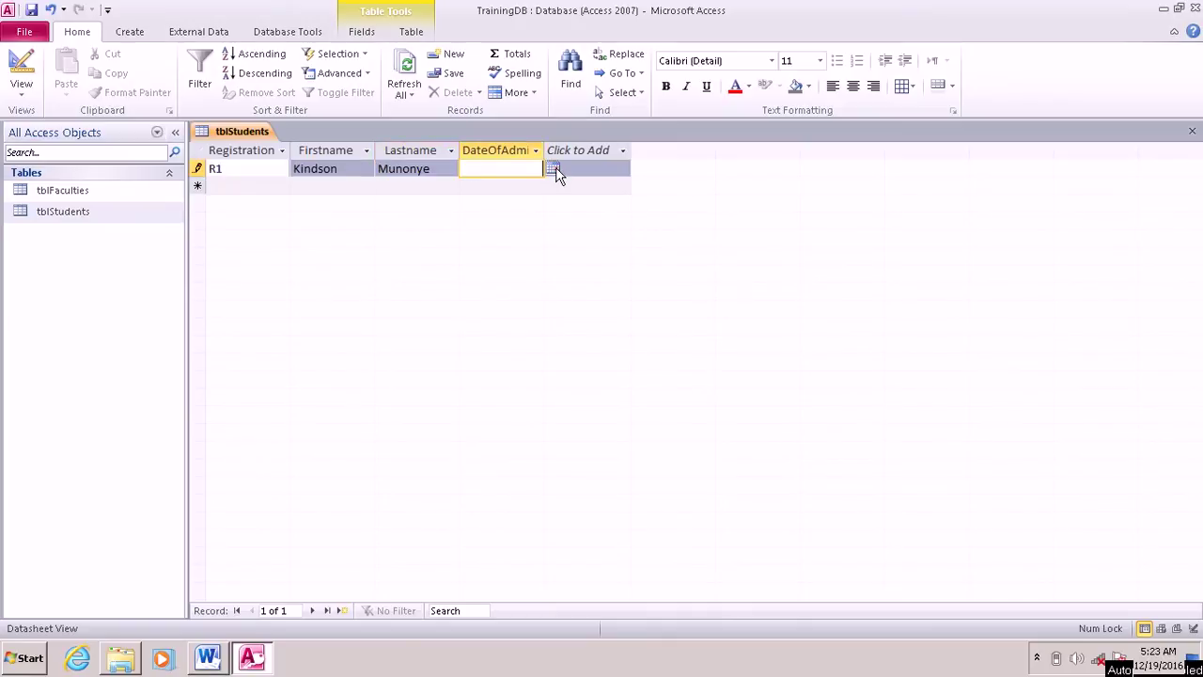
{"action": "left_click", "coordinate": [554, 169]}
{"action": "left_click", "coordinate": [475, 246]}
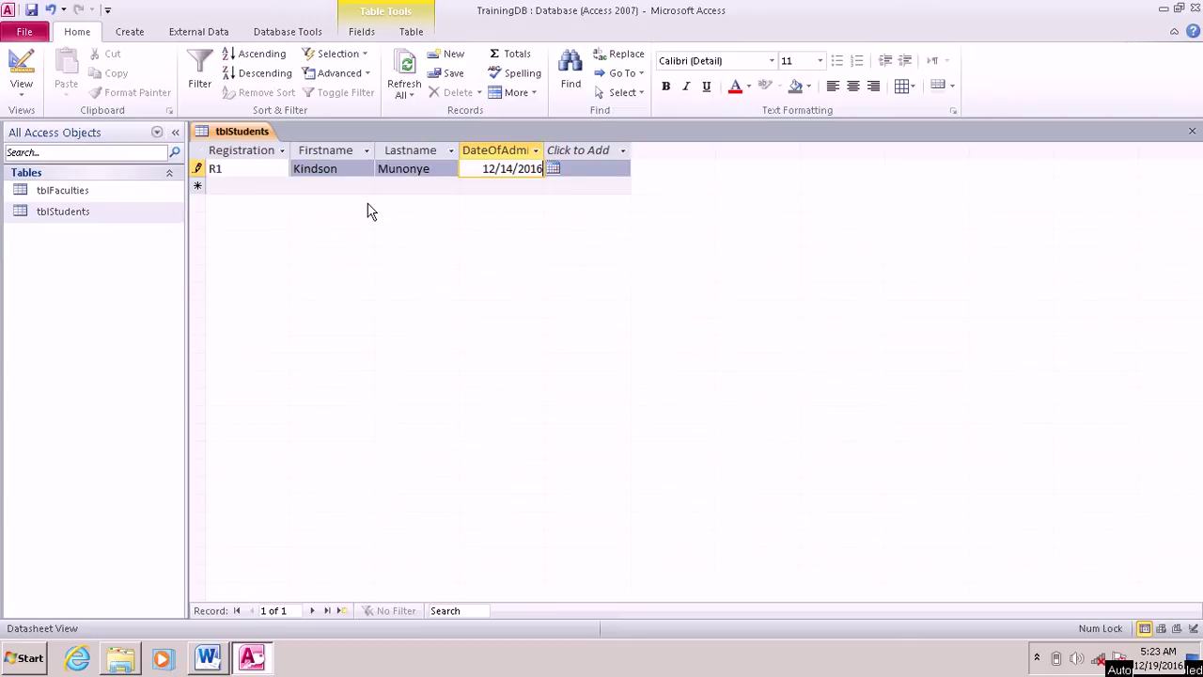
Step: Enter student R2 with first and last name and admission date 11/27/2016
{"action": "left_click", "coordinate": [259, 191]}
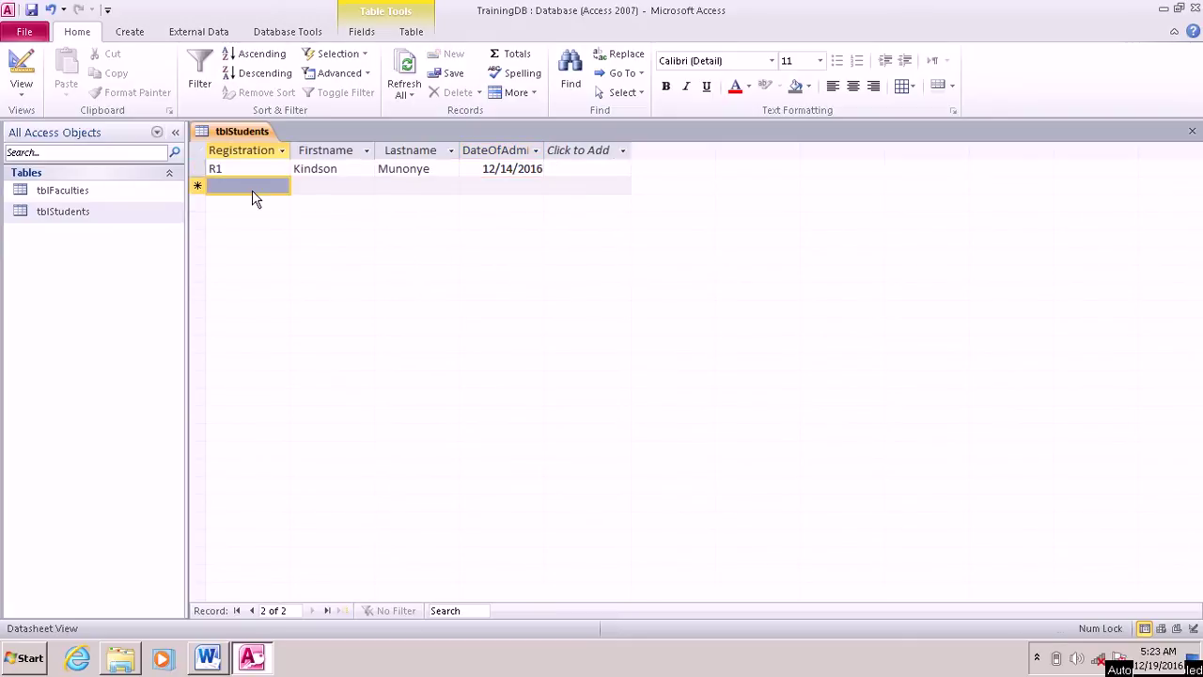
{"action": "key", "text": "Caps_Lock"}
{"action": "type", "text": "R2"}
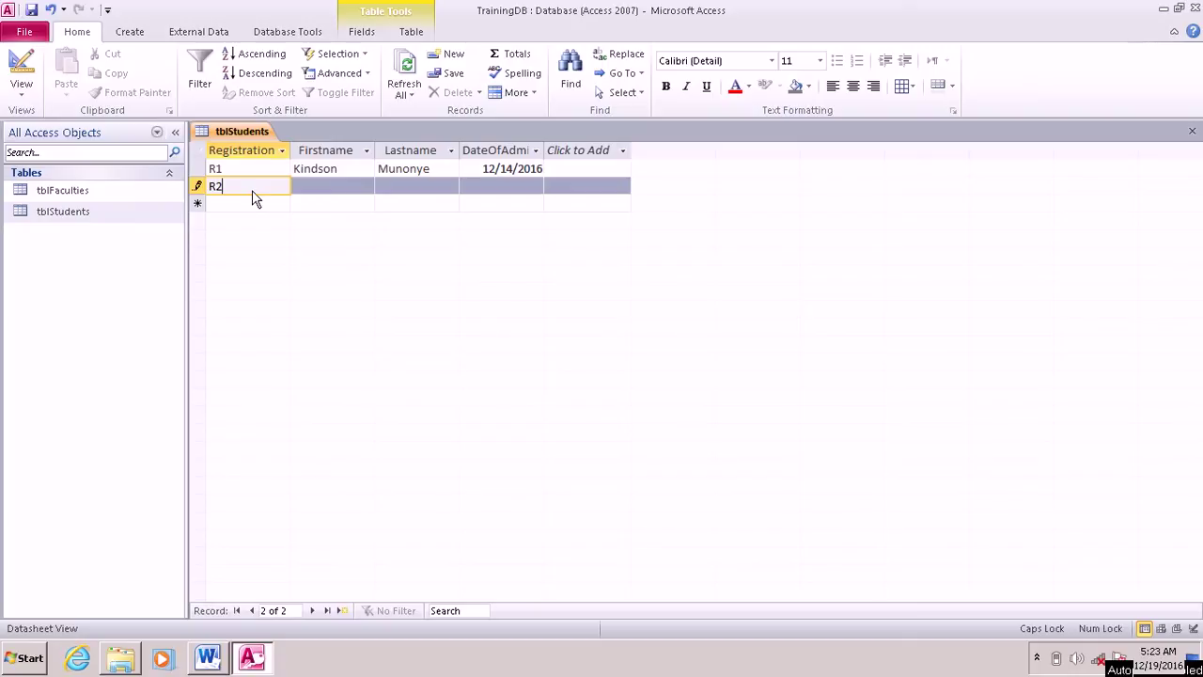
{"action": "left_click", "coordinate": [328, 189]}
{"action": "type", "text": "sA"}
{"action": "key", "text": "BackSpace"}
{"action": "key", "text": "BackSpace"}
{"action": "key", "text": "Caps_Lock"}
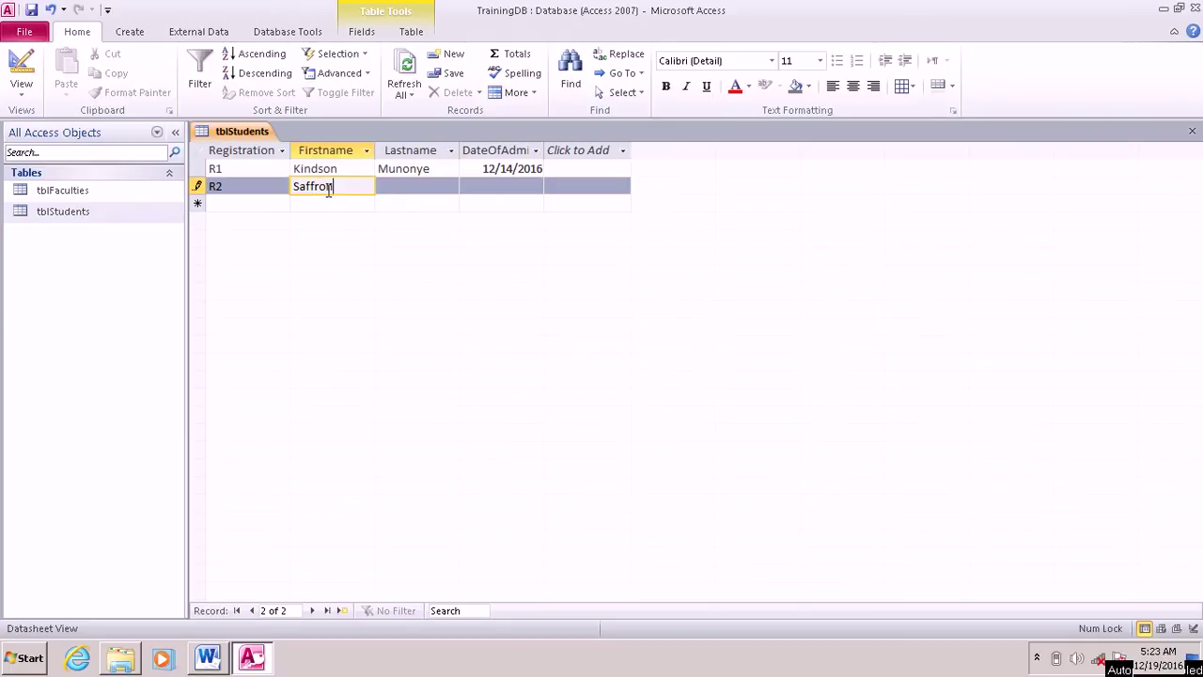
{"action": "key", "text": "Tab"}
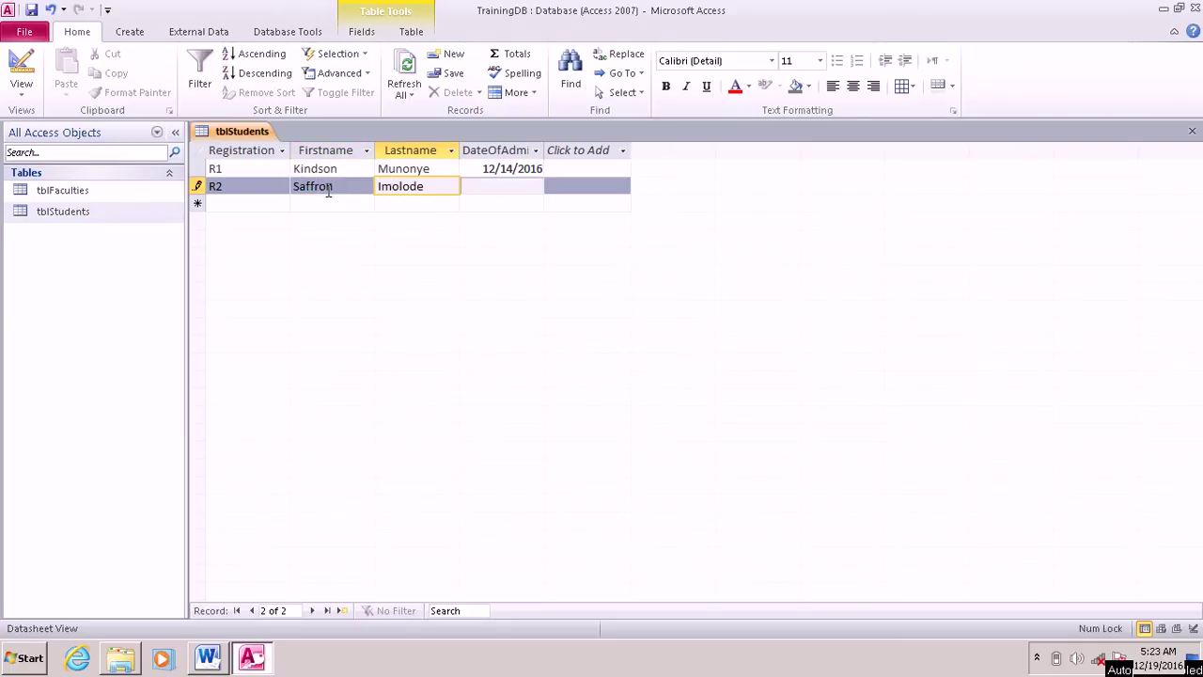
{"action": "key", "text": "Tab"}
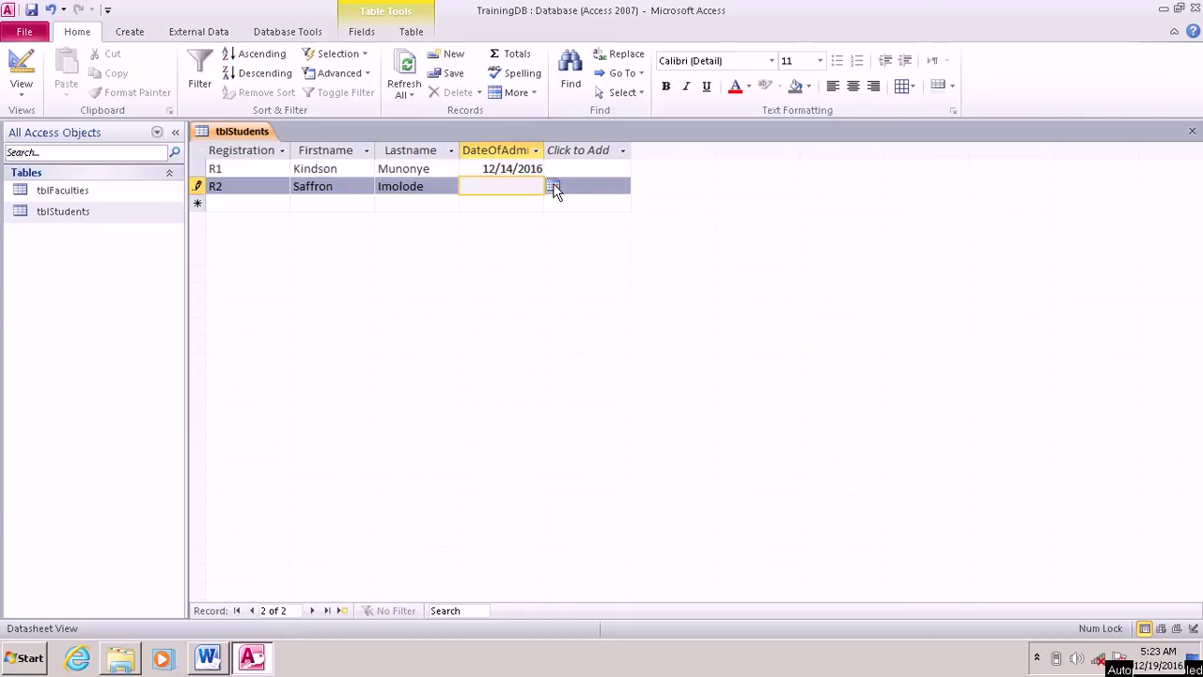
{"action": "left_click", "coordinate": [553, 187]}
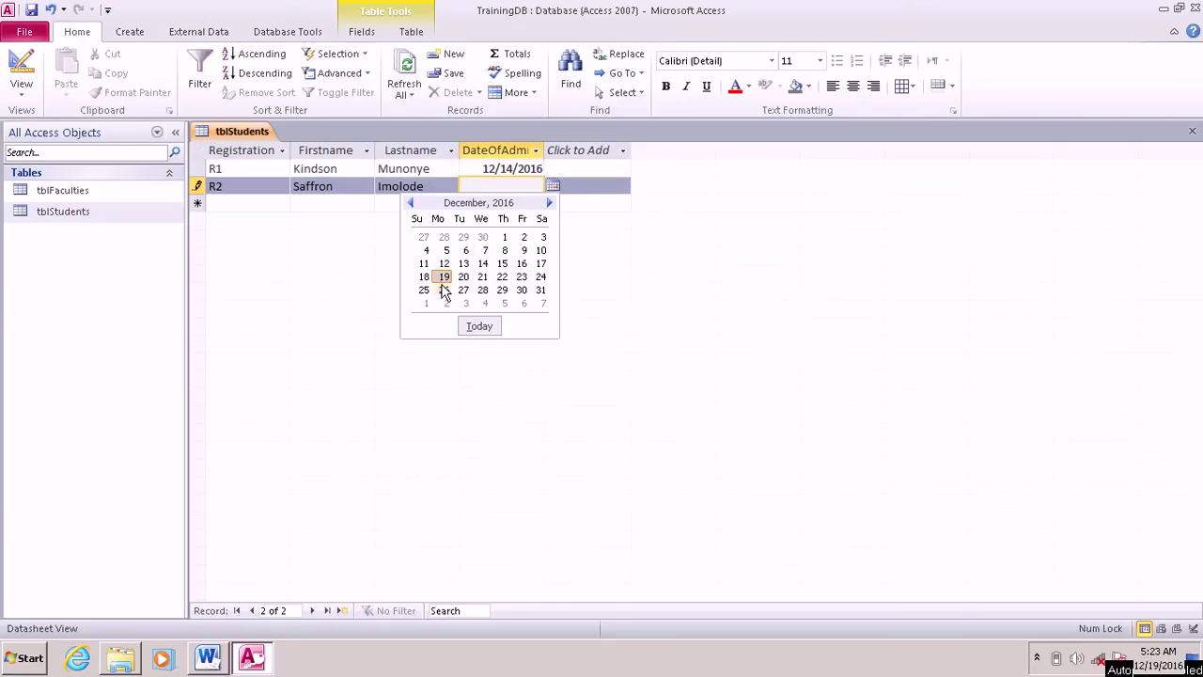
{"action": "left_click", "coordinate": [423, 237]}
Step: Enter student R3 with first and last name and admission date 12/8/2016, and save
{"action": "left_click", "coordinate": [251, 203]}
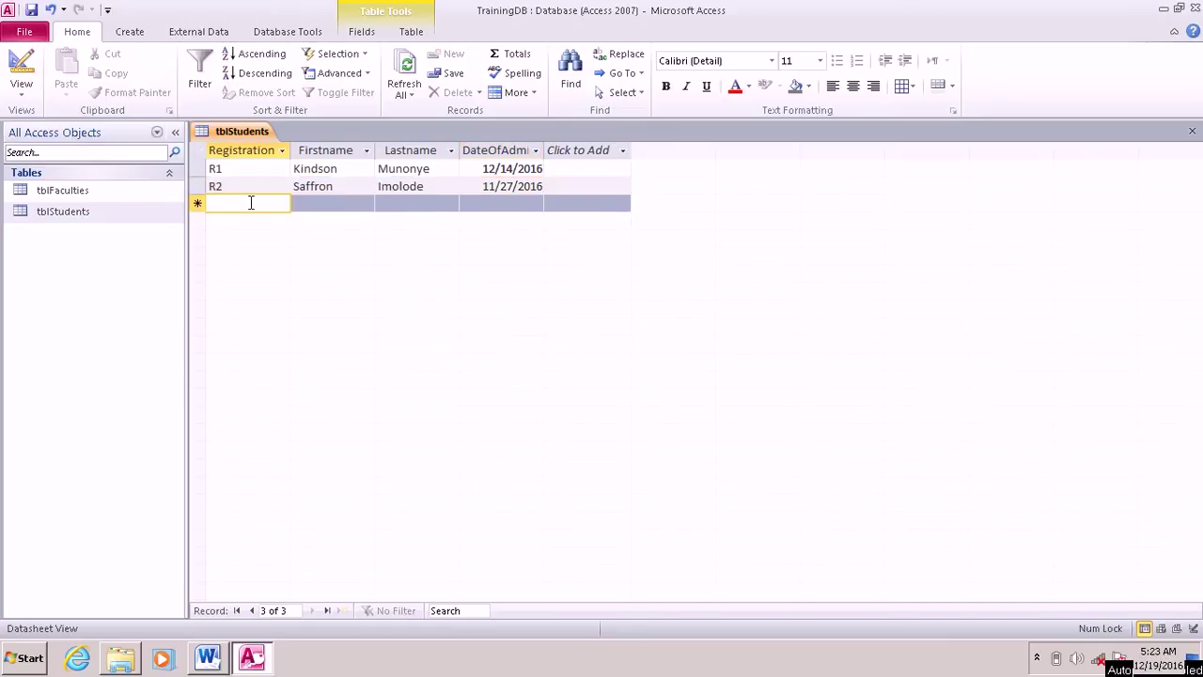
{"action": "type", "text": "R3"}
{"action": "key", "text": "Tab"}
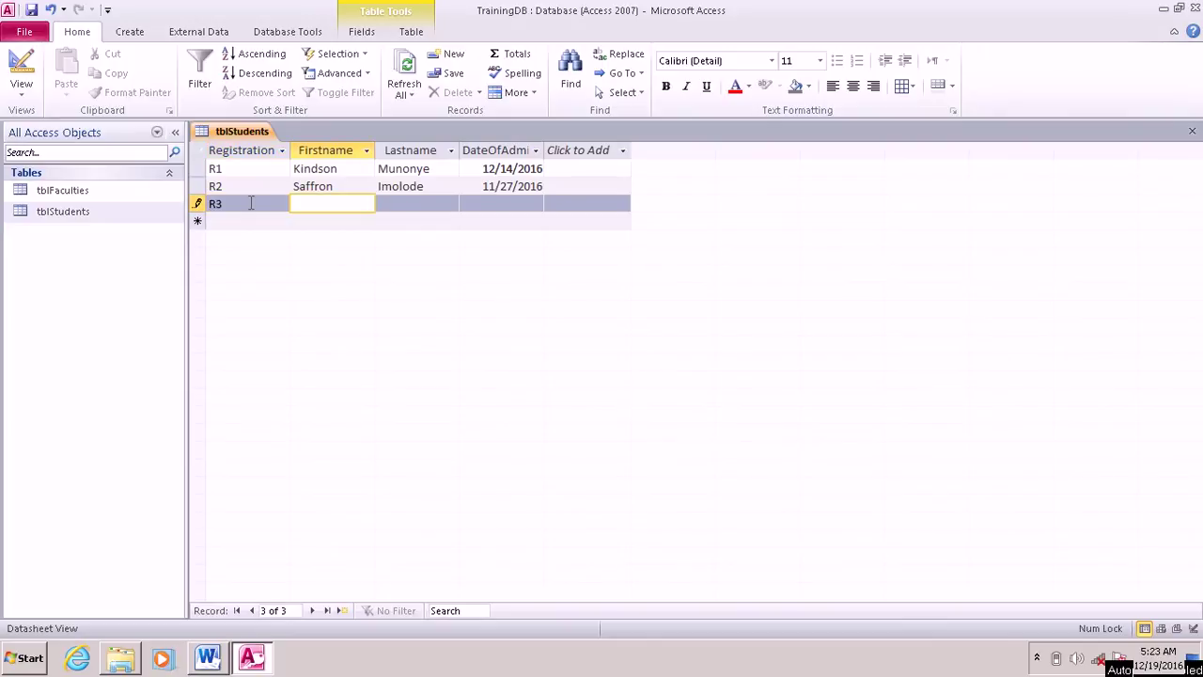
{"action": "key", "text": "Tab"}
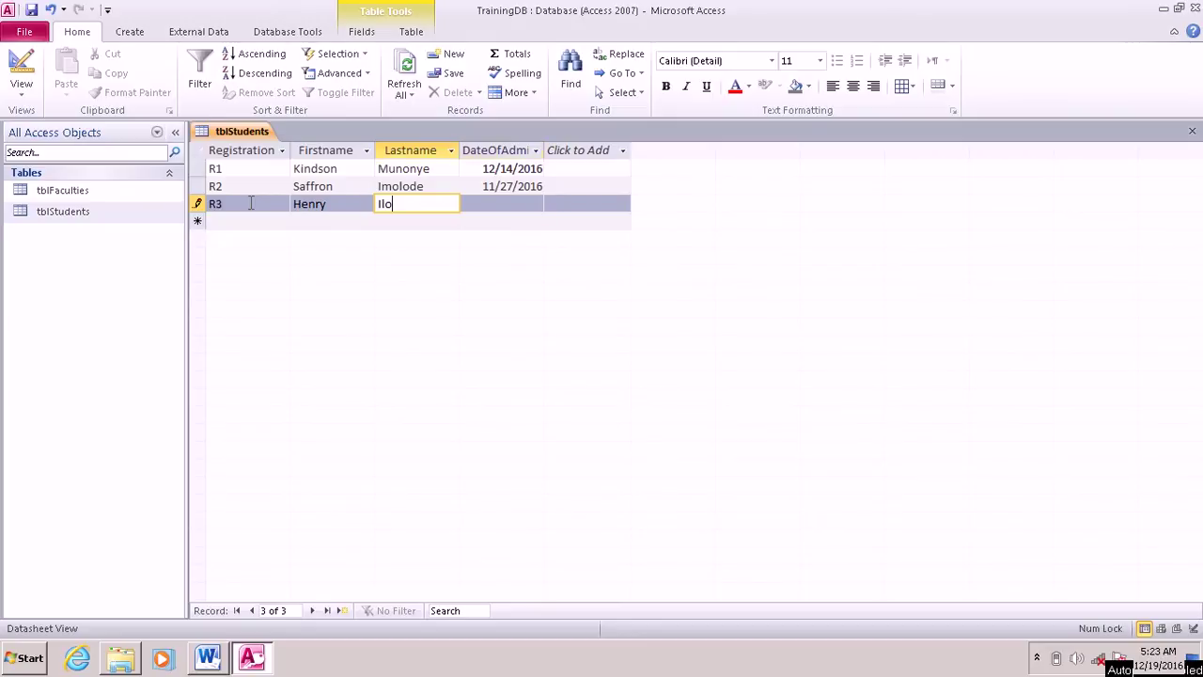
{"action": "key", "text": "Tab"}
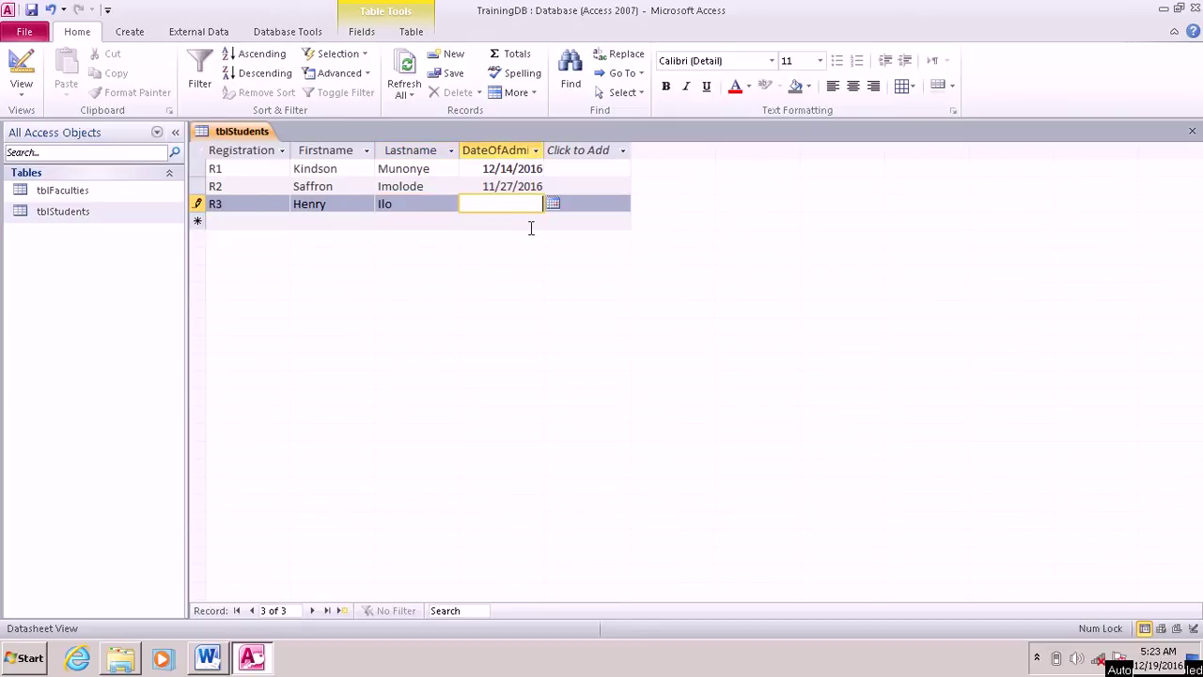
{"action": "left_click", "coordinate": [553, 204]}
{"action": "left_click", "coordinate": [552, 205]}
{"action": "type", "text": "12/8/2016"}
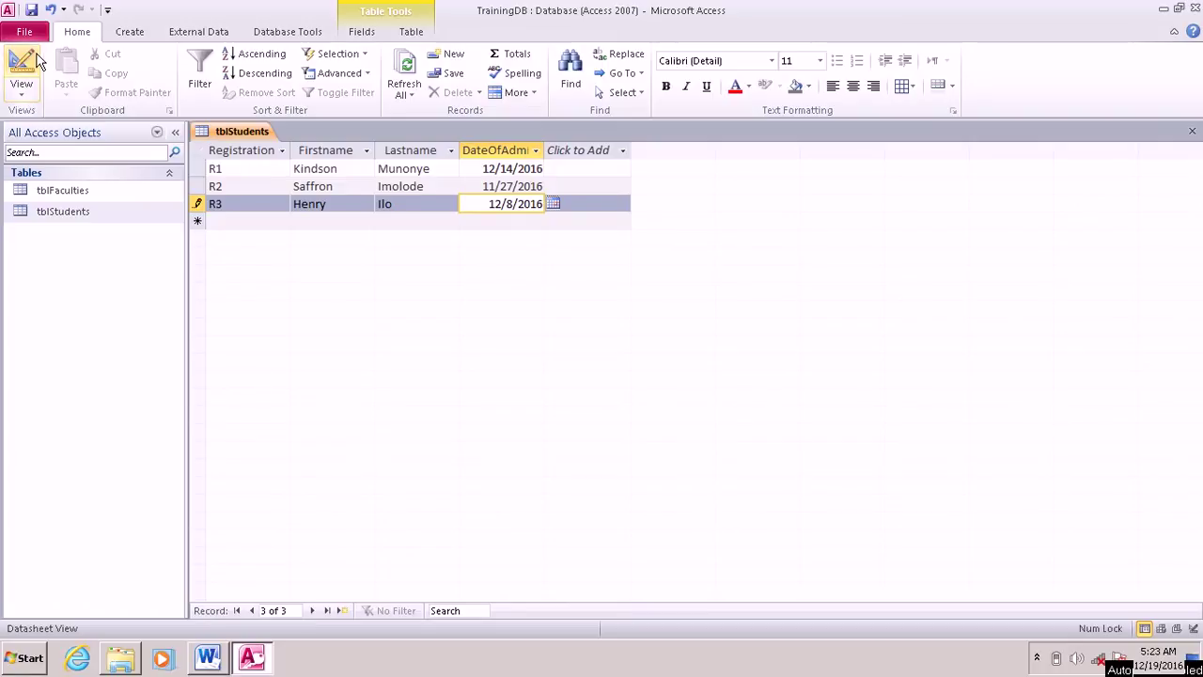
{"action": "left_click", "coordinate": [32, 13]}
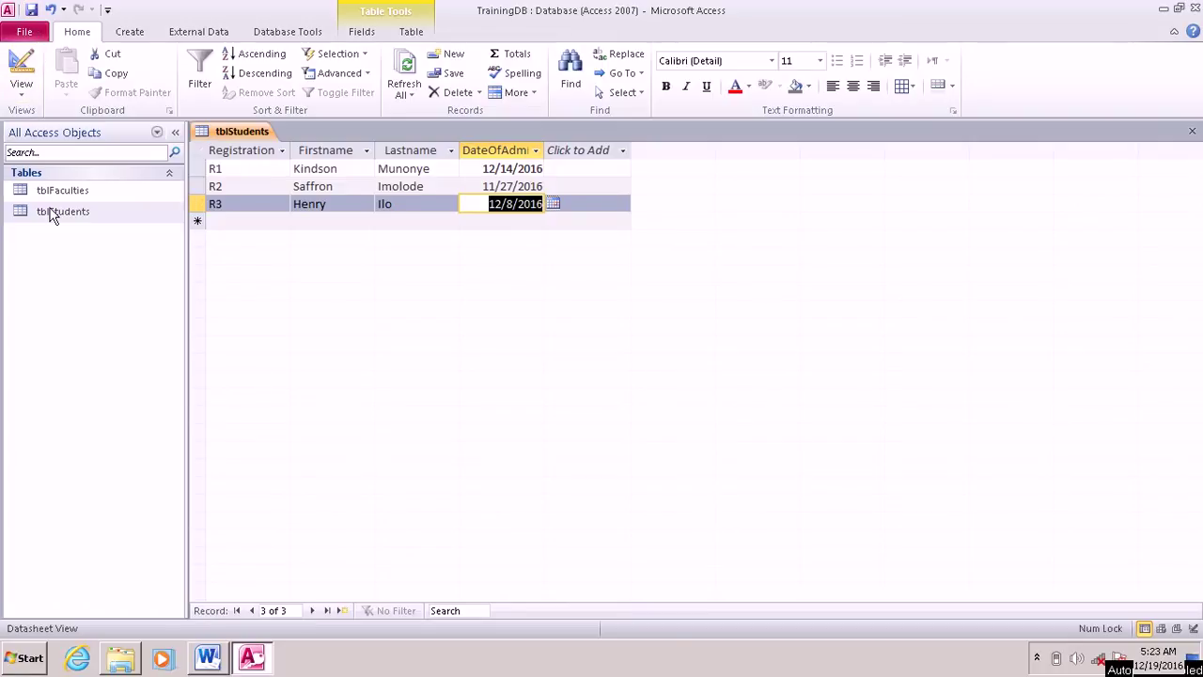
{"action": "left_click", "coordinate": [64, 192]}
Step: Open tblFaculties and enter faculty F1: Sciences, located at Akokwa, remark 'Large Faculty'
{"action": "right_click", "coordinate": [64, 190]}
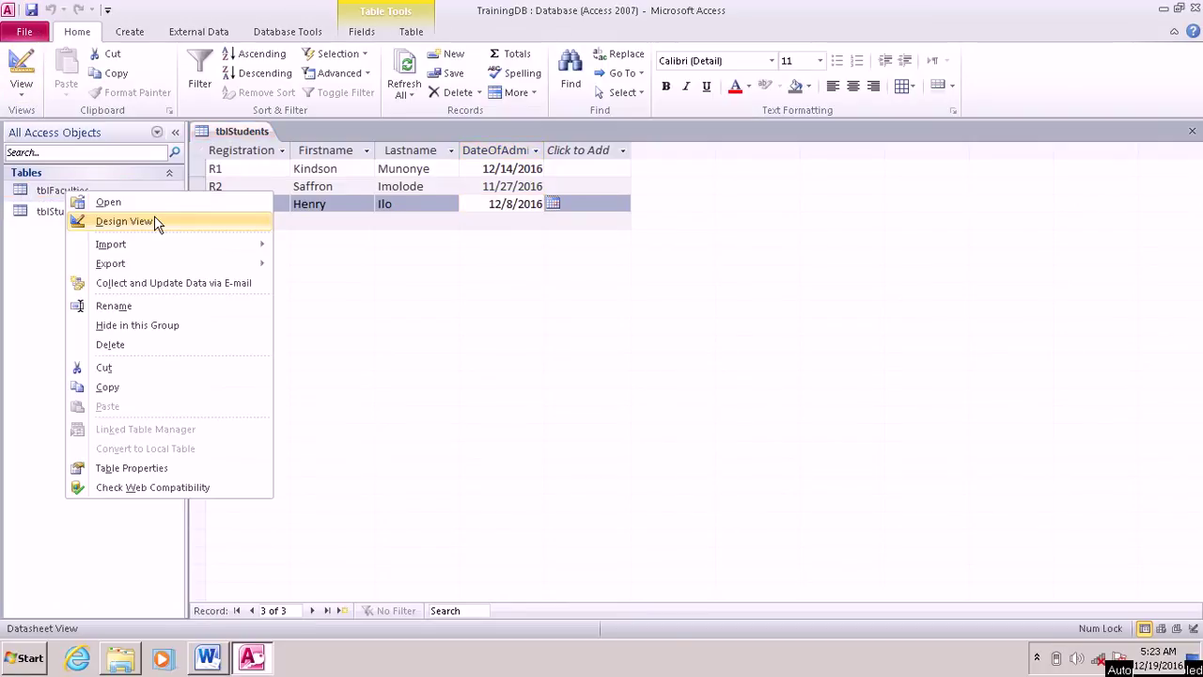
{"action": "left_click", "coordinate": [111, 202]}
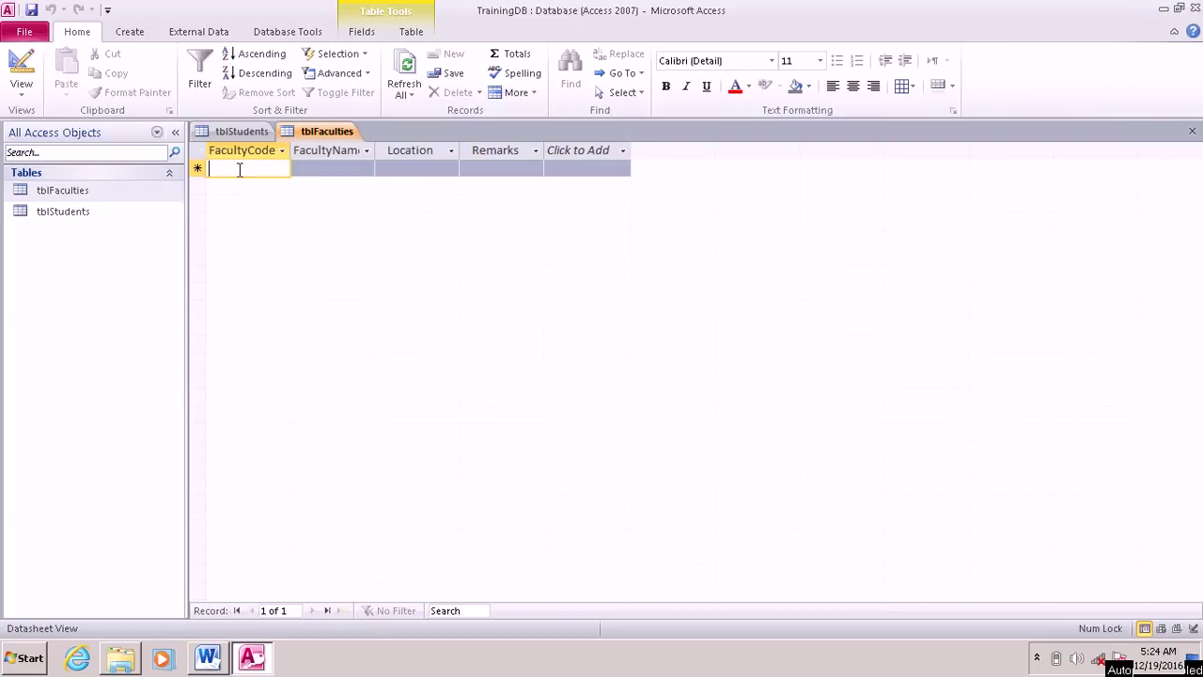
{"action": "key", "text": "Caps_Lock"}
{"action": "type", "text": "F8"}
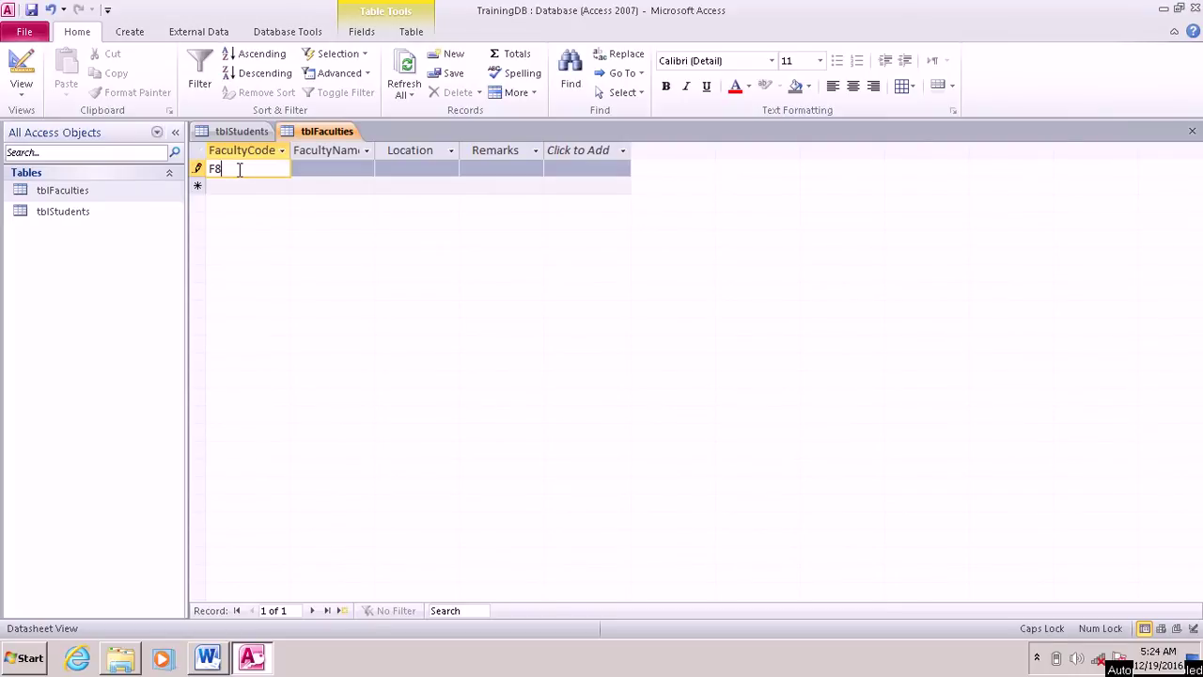
{"action": "key", "text": "BackSpace"}
{"action": "type", "text": "1"}
{"action": "left_click", "coordinate": [350, 171]}
{"action": "type", "text": "cO"}
{"action": "key", "text": "BackSpace"}
{"action": "key", "text": "BackSpace"}
{"action": "key", "text": "Caps_Lock"}
{"action": "type", "text": "Comp"}
{"action": "key", "text": "BackSpace"}
{"action": "key", "text": "BackSpace"}
{"action": "key", "text": "BackSpace"}
{"action": "key", "text": "BackSpace"}
{"action": "type", "text": "Sco"}
{"action": "type", "text": "e"}
{"action": "type", "text": "n"}
{"action": "type", "text": "ces"}
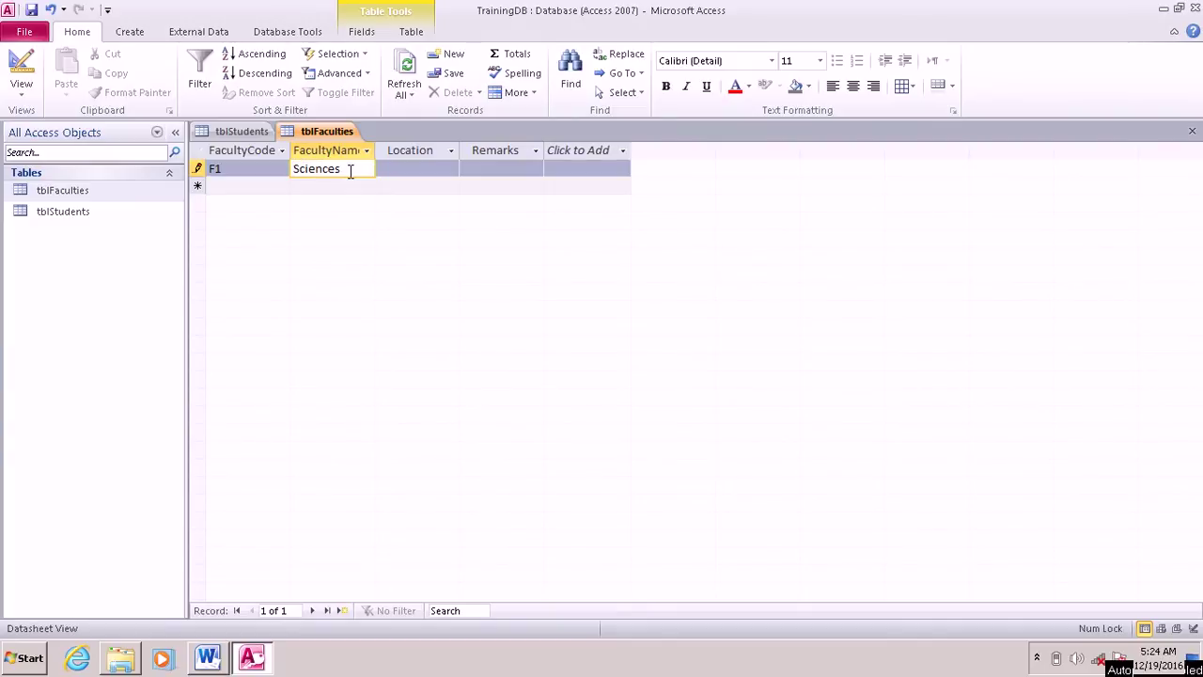
{"action": "key", "text": "Tab"}
{"action": "type", "text": "Akokwa"}
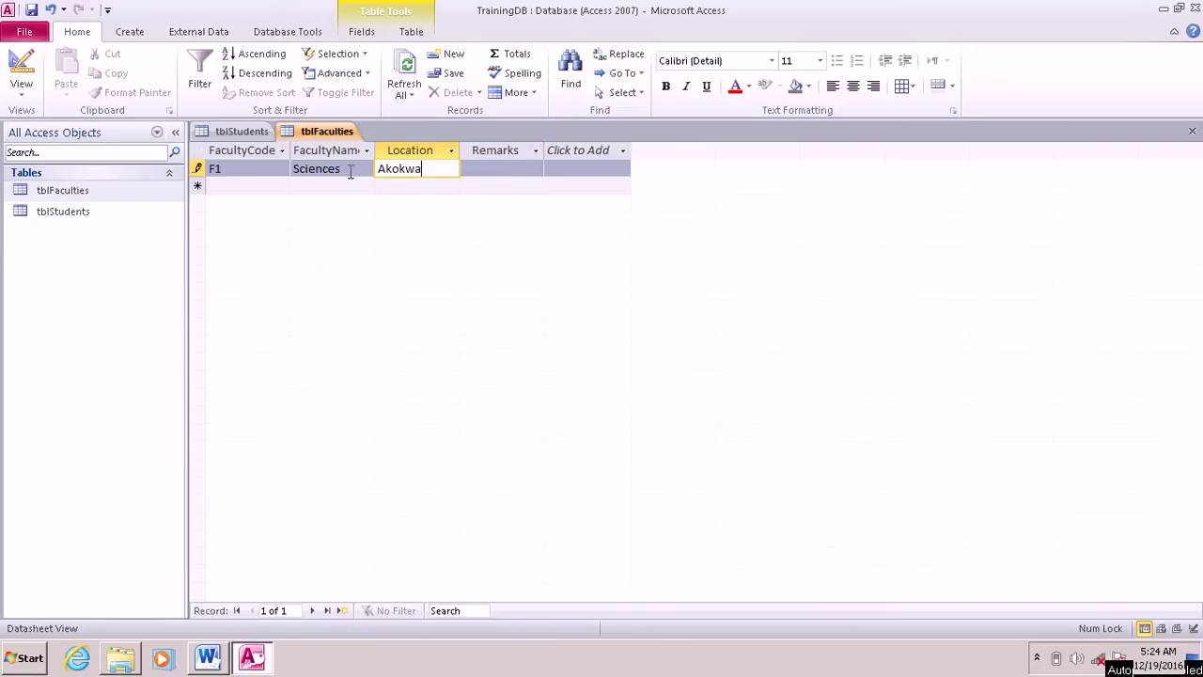
{"action": "key", "text": "Tab"}
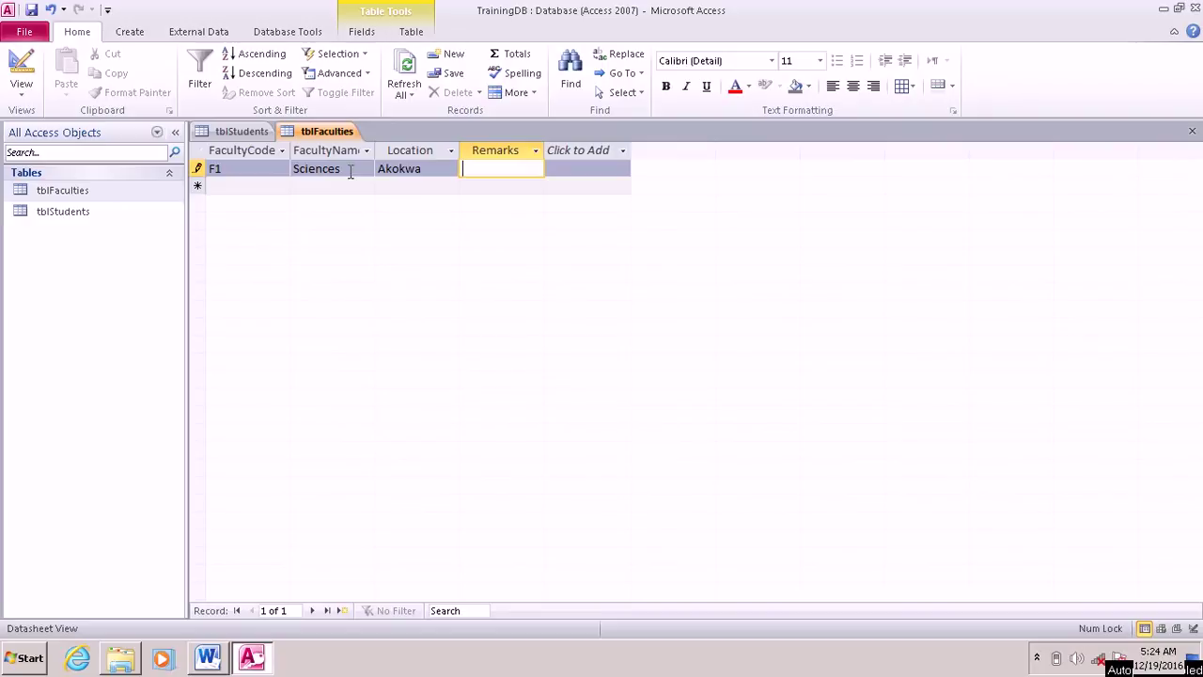
{"action": "type", "text": "A"}
{"action": "key", "text": "BackSpace"}
{"action": "type", "text": "Larget"}
{"action": "key", "text": "BackSpace"}
{"action": "type", "text": "Faculty"}
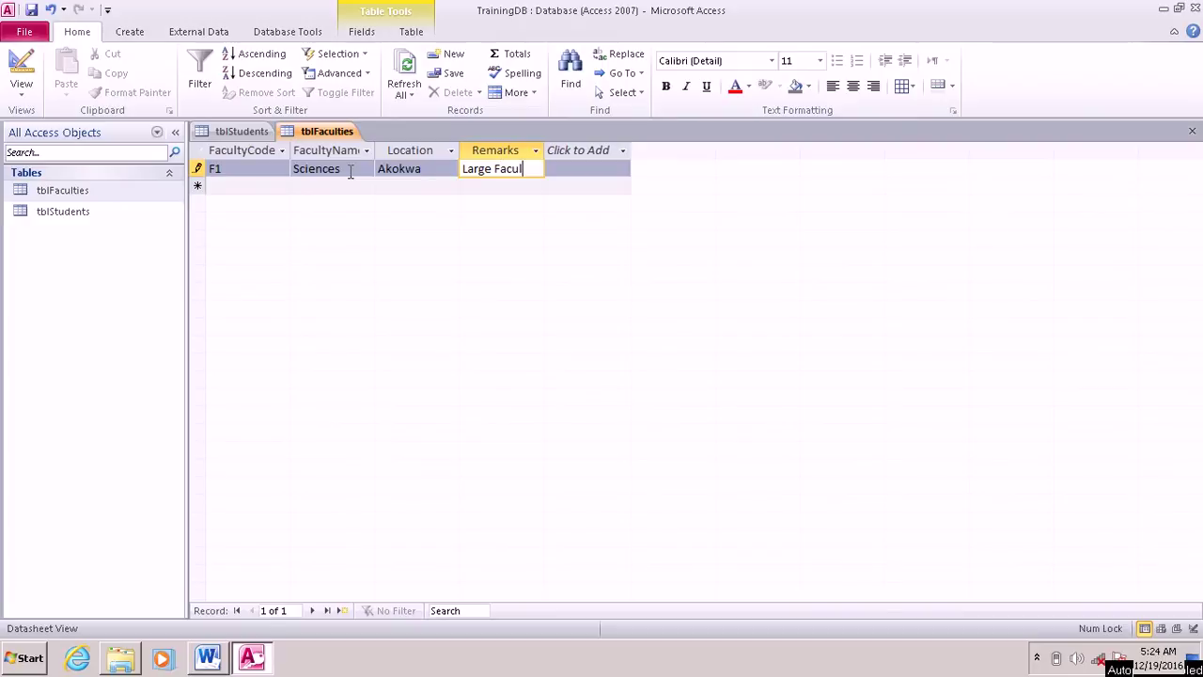
Step: Add faculty F2: Humanities, located at Abuja, remark 'Main Faculty'
{"action": "left_click", "coordinate": [262, 187]}
{"action": "type", "text": "F2"}
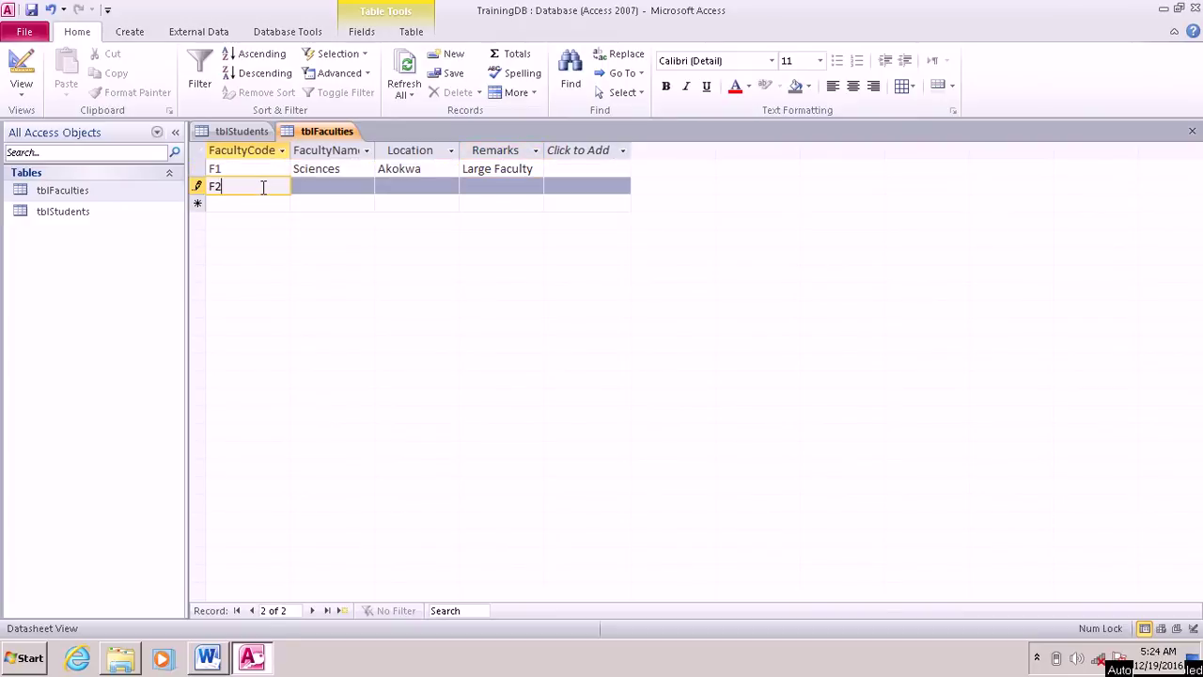
{"action": "left_click", "coordinate": [336, 185]}
{"action": "type", "text": "H"}
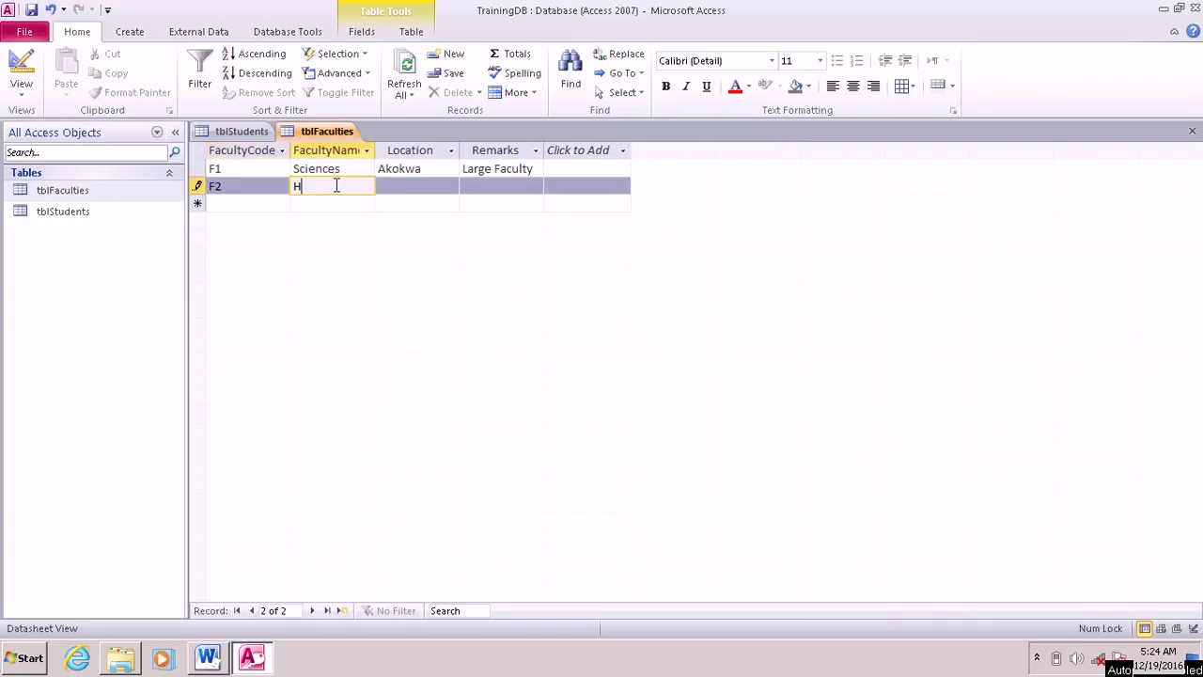
{"action": "type", "text": "umanities"}
{"action": "key", "text": "Tab"}
{"action": "type", "text": "Abuja"}
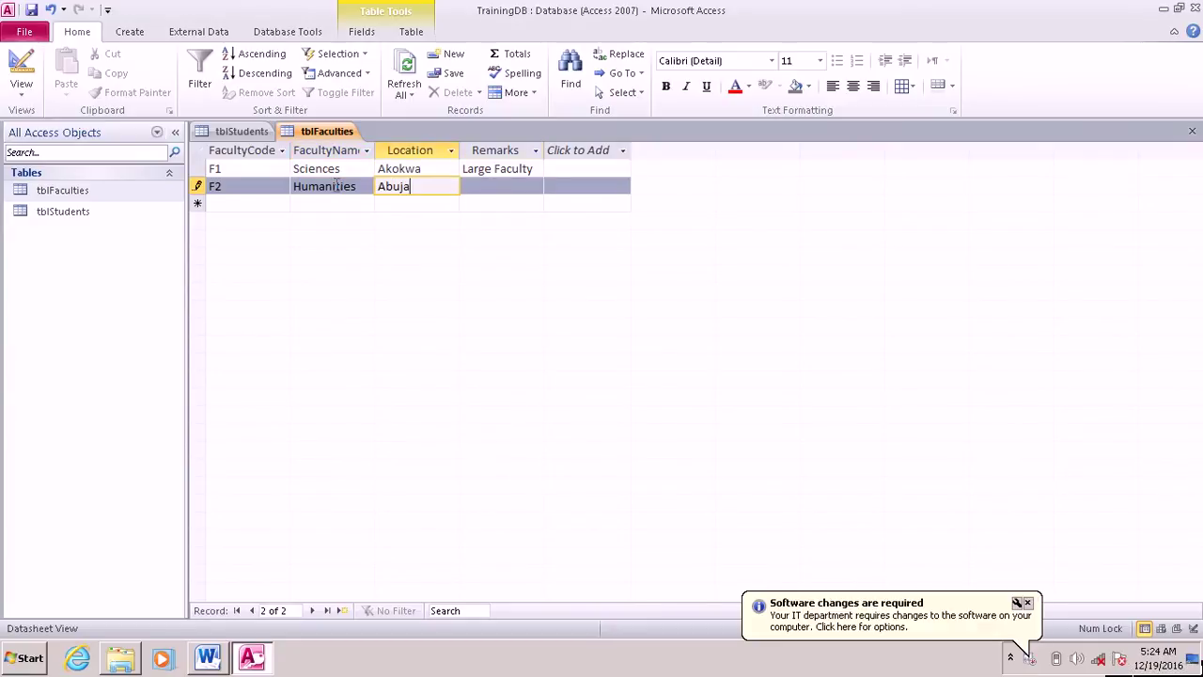
{"action": "key", "text": "Tab"}
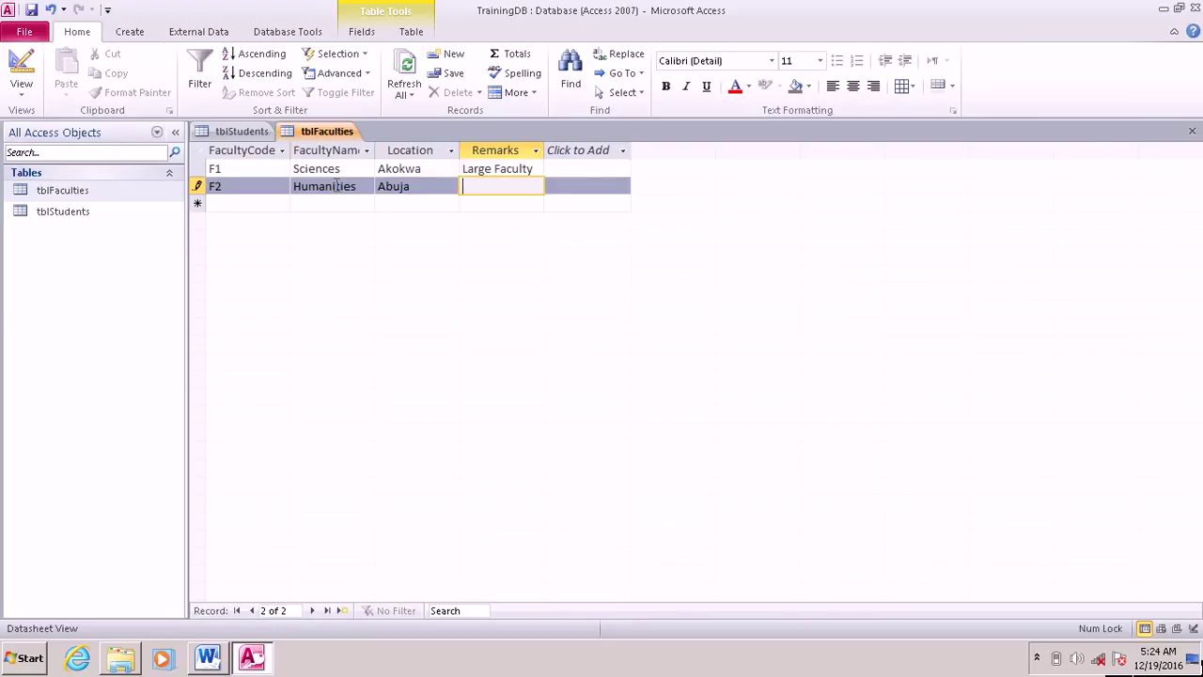
{"action": "type", "text": "Main Faculty"}
Step: Add faculty F3: Engineering, located at Port Harcourt, remark 'Small Faculty'
{"action": "left_click", "coordinate": [253, 204]}
{"action": "key", "text": "Caps_Lock"}
{"action": "type", "text": "F"}
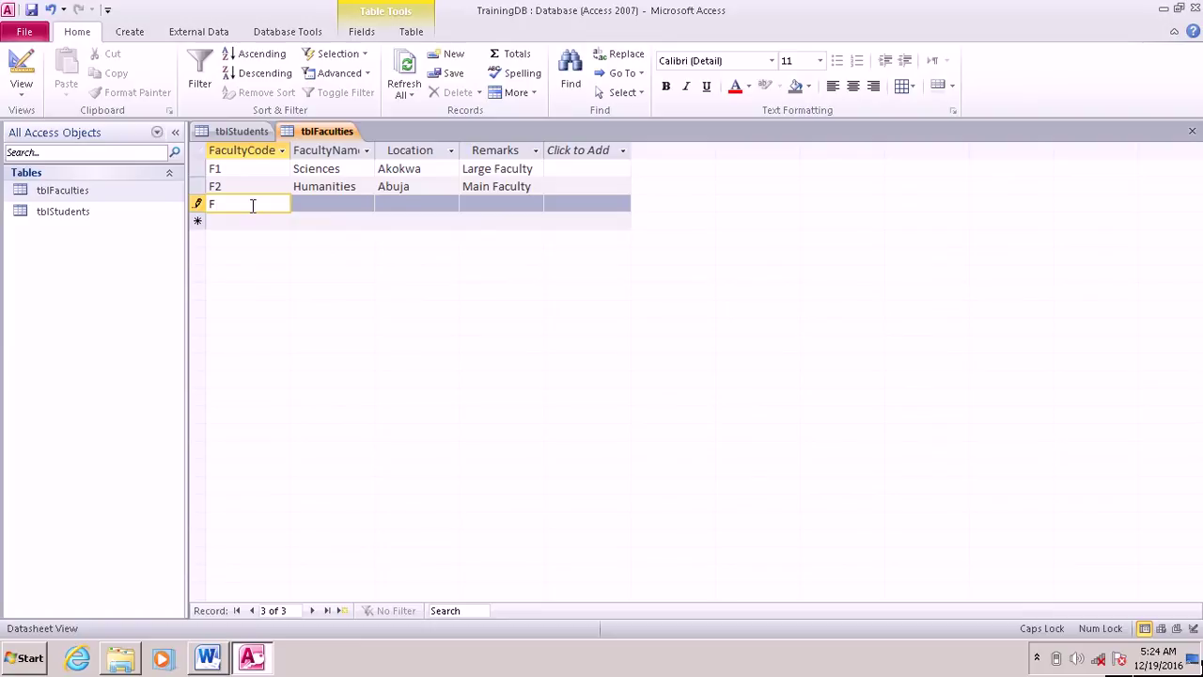
{"action": "type", "text": "3"}
{"action": "left_click", "coordinate": [322, 206]}
{"action": "key", "text": "Caps_Lock"}
{"action": "type", "text": "Engine"}
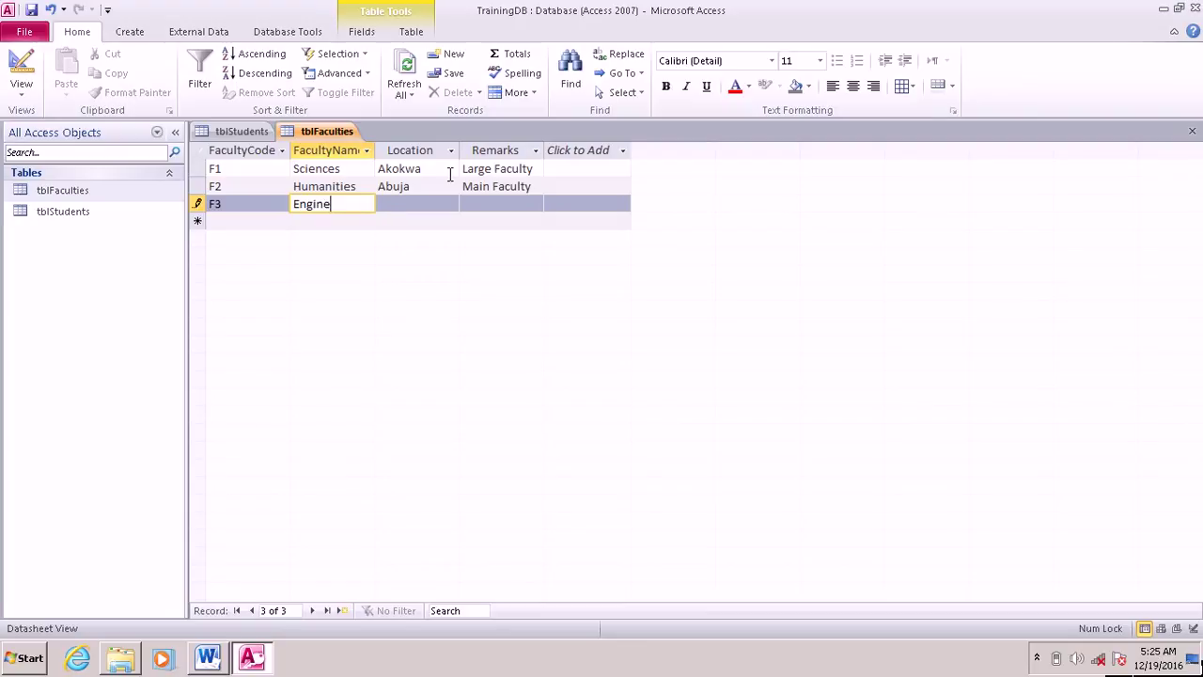
{"action": "type", "text": "ering"}
{"action": "key", "text": "Tab"}
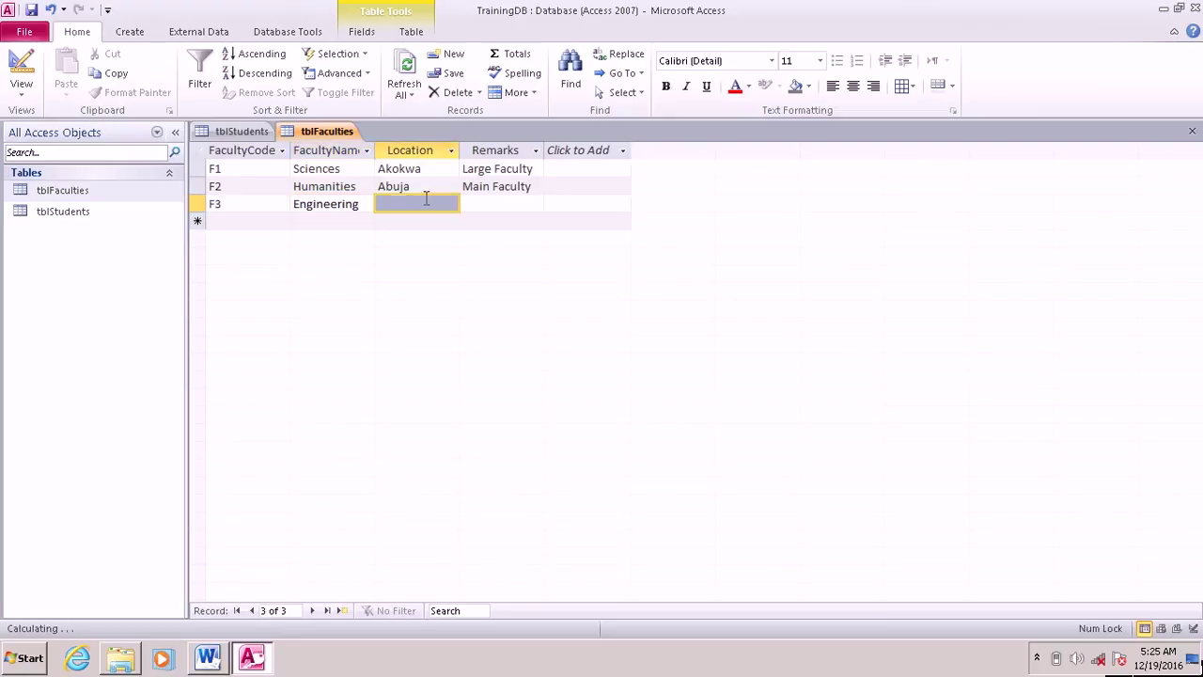
{"action": "left_click", "coordinate": [430, 207]}
{"action": "type", "text": "Port Harcourt"}
{"action": "left_click", "coordinate": [498, 204]}
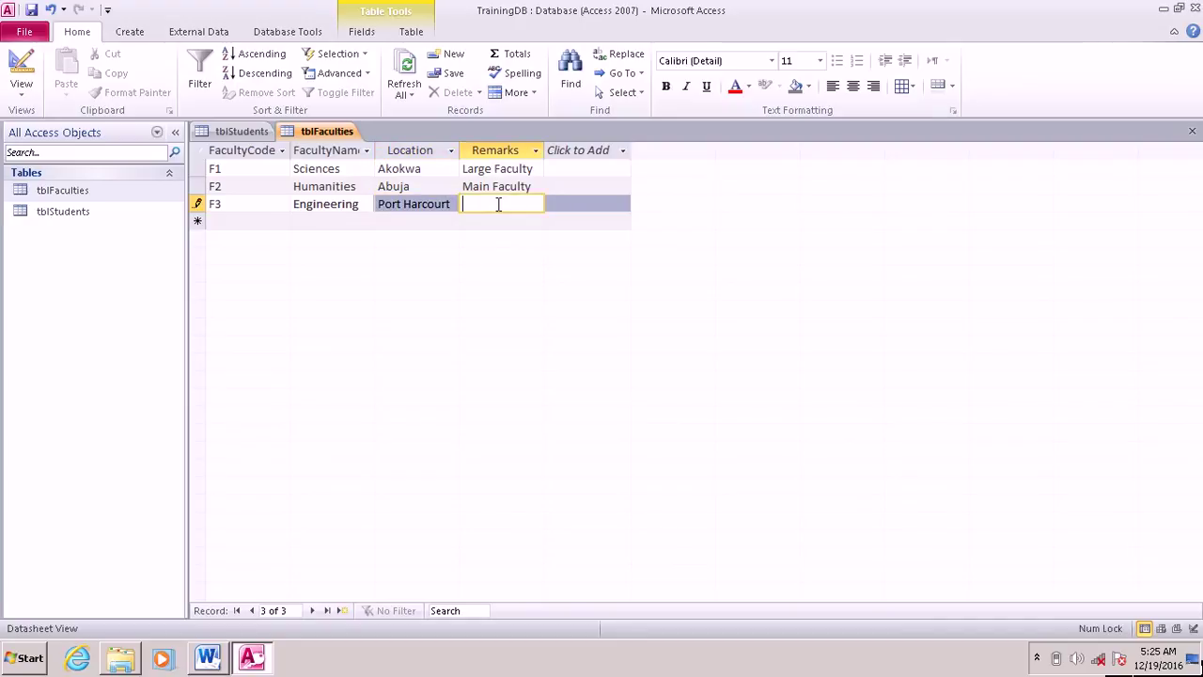
{"action": "type", "text": "Sa"}
{"action": "key", "text": "BackSpace"}
{"action": "type", "text": "mall Faculty"}
Step: Save the faculty records, complete item 7's mark as 'done!' in Word, and return to Access
{"action": "left_click", "coordinate": [31, 10]}
{"action": "left_click", "coordinate": [219, 660]}
{"action": "left_click", "coordinate": [597, 462]}
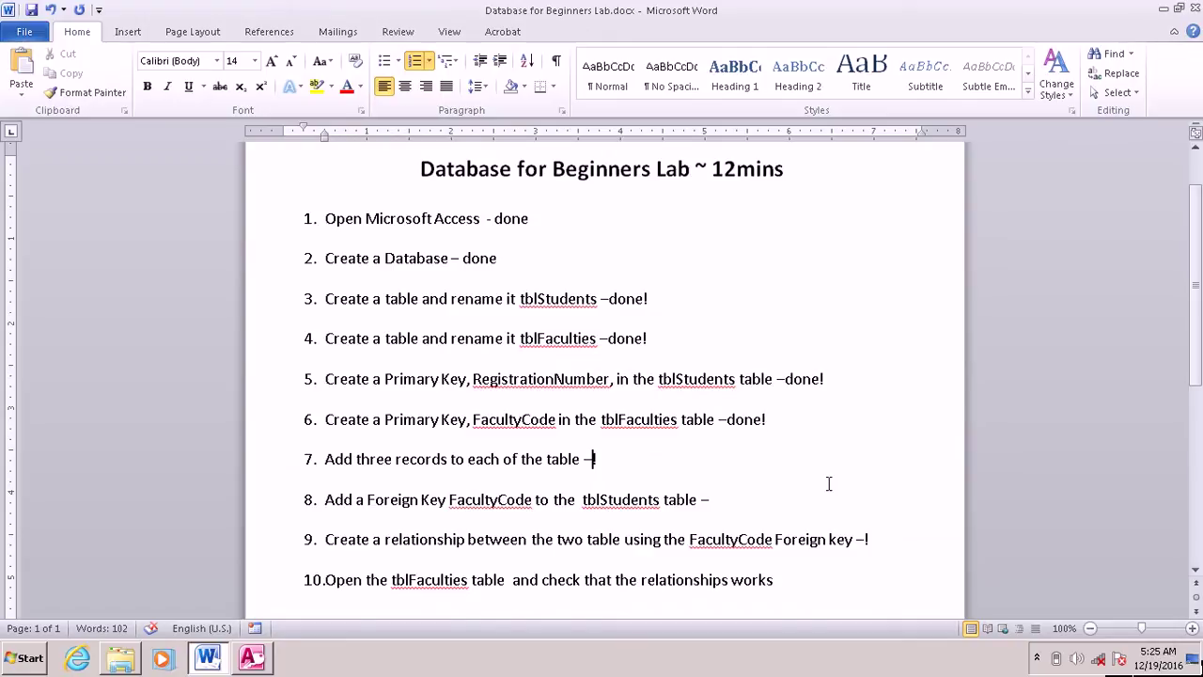
{"action": "type", "text": "e!"}
{"action": "mouse_move", "coordinate": [247, 663]}
{"action": "left_click", "coordinate": [252, 662]}
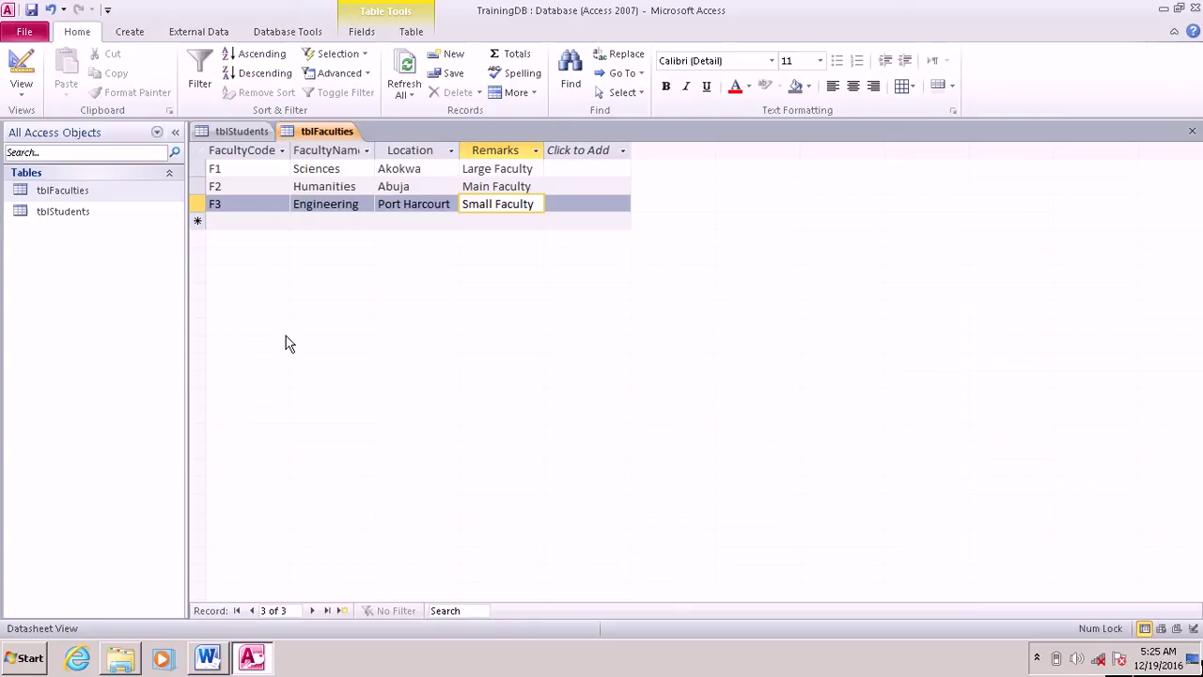
Step: Close the open tblFaculties and tblStudents tables
{"action": "right_click", "coordinate": [315, 139]}
{"action": "left_click", "coordinate": [356, 167]}
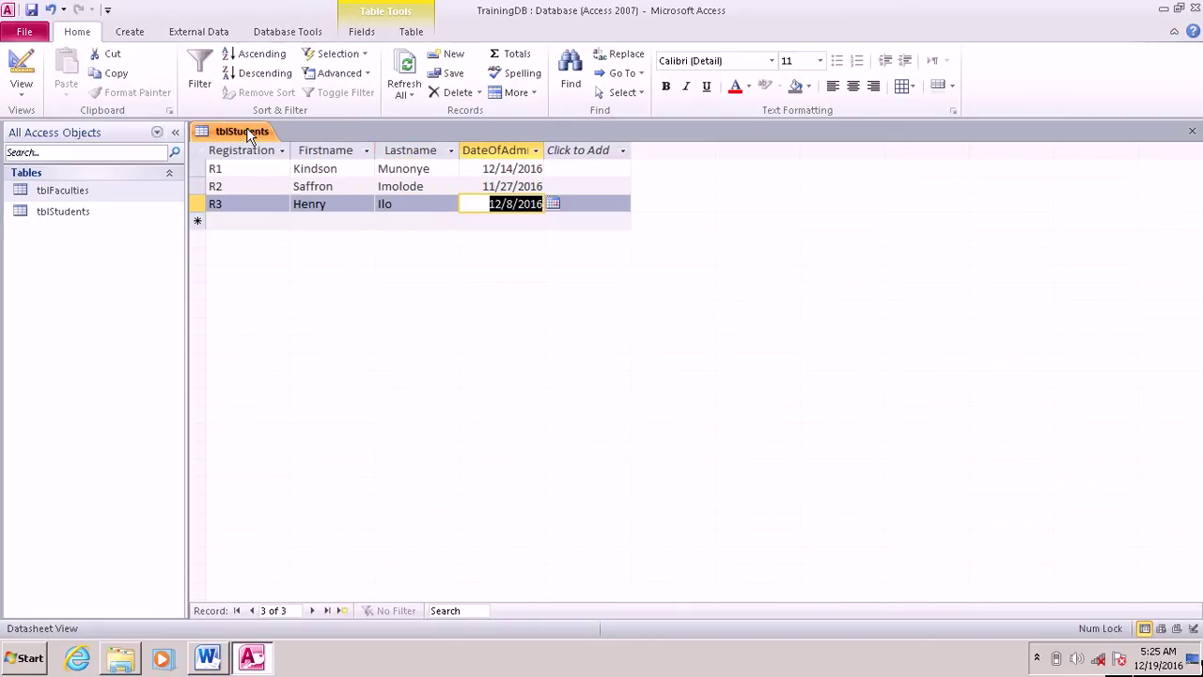
{"action": "right_click", "coordinate": [246, 133]}
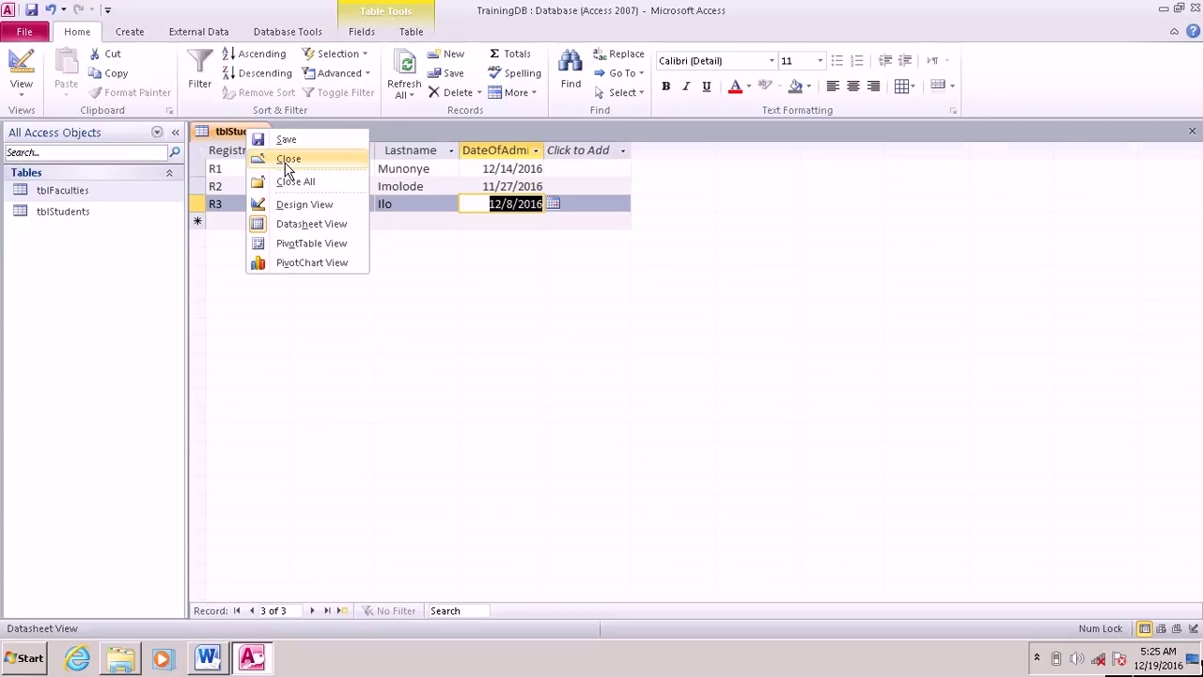
{"action": "left_click", "coordinate": [287, 159]}
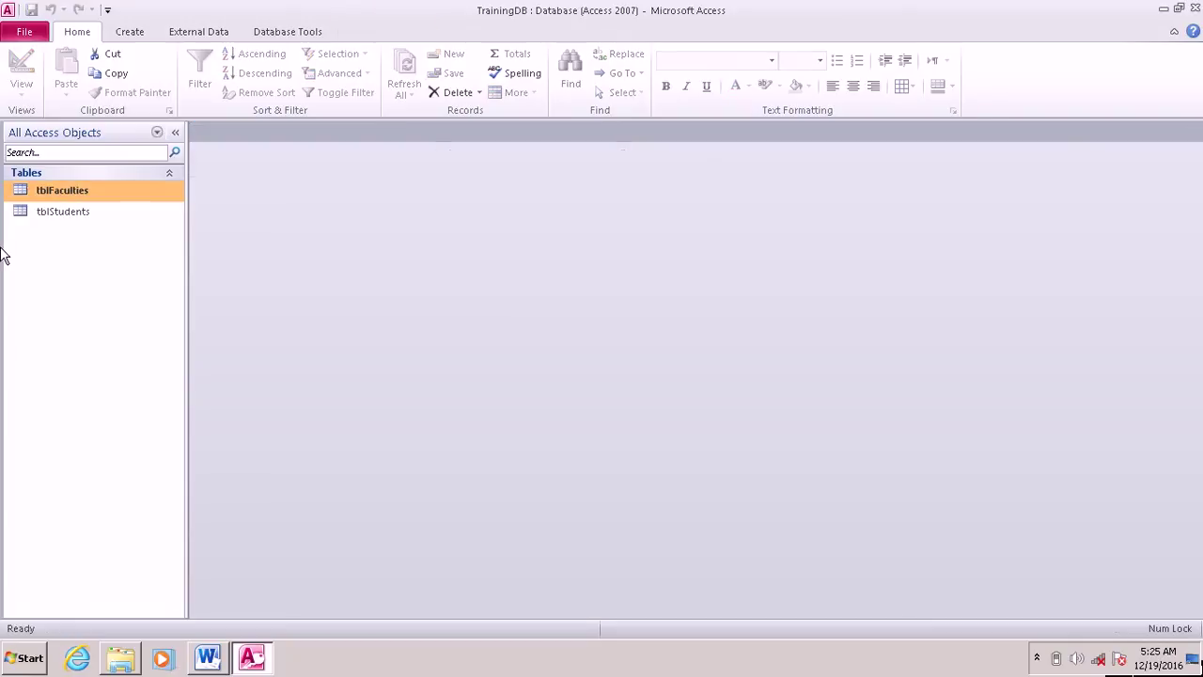
Step: Add a Text field FacultyCode below DateOfAdmission in tblStudents' design, then close it
{"action": "right_click", "coordinate": [60, 218]}
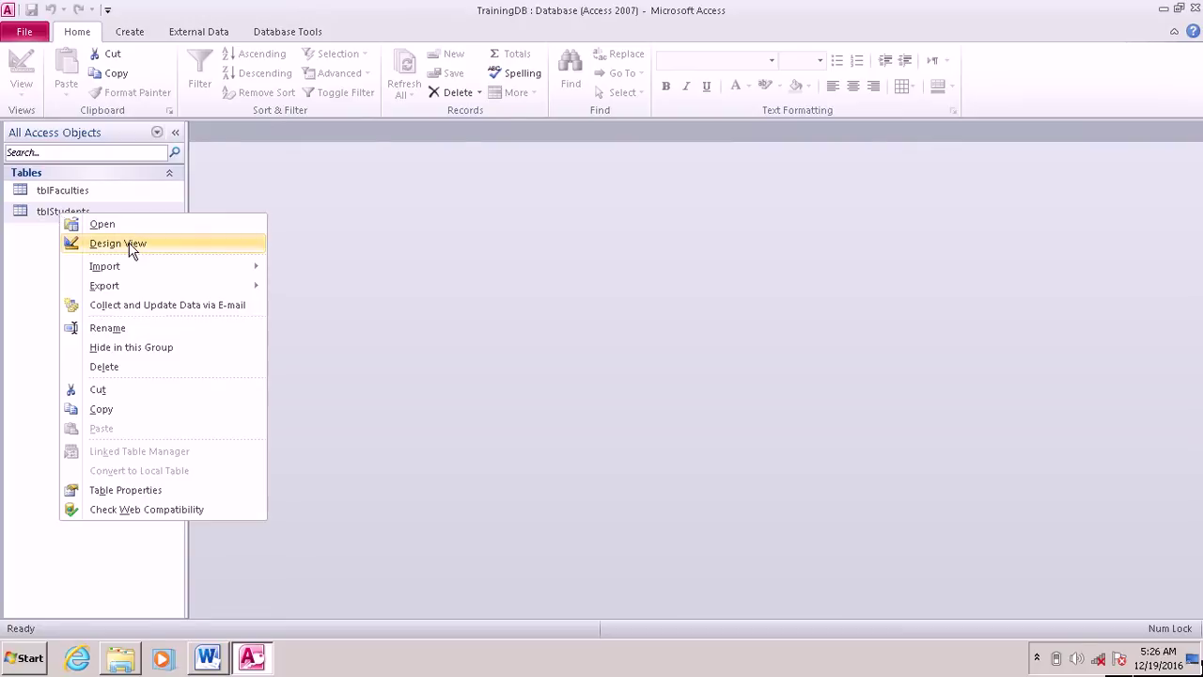
{"action": "left_click", "coordinate": [132, 246]}
{"action": "left_click", "coordinate": [262, 231]}
{"action": "type", "text": "Facu"}
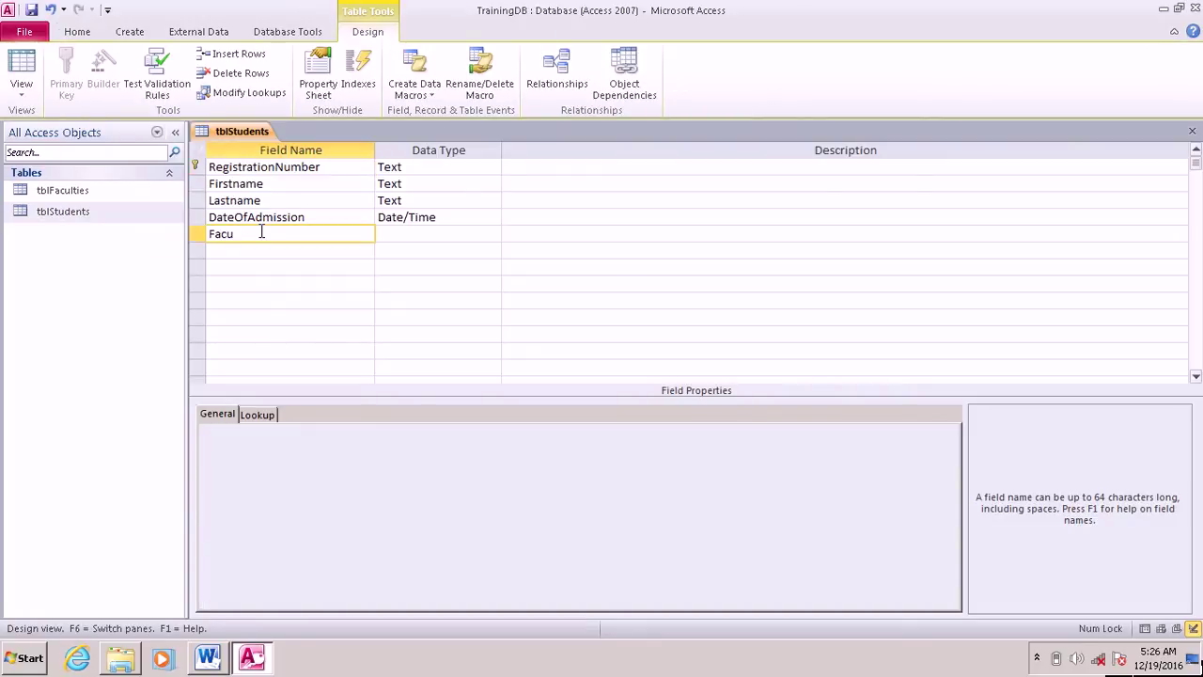
{"action": "type", "text": "ltyCode"}
{"action": "left_click", "coordinate": [382, 233]}
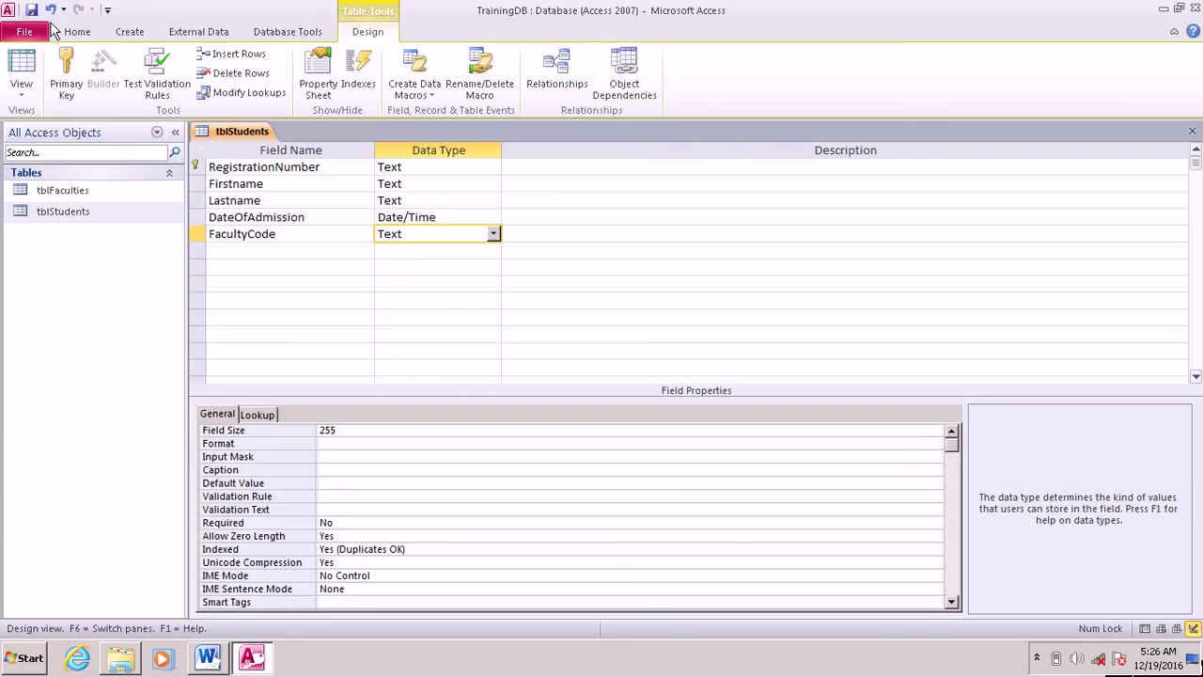
{"action": "right_click", "coordinate": [218, 132]}
{"action": "left_click", "coordinate": [265, 161]}
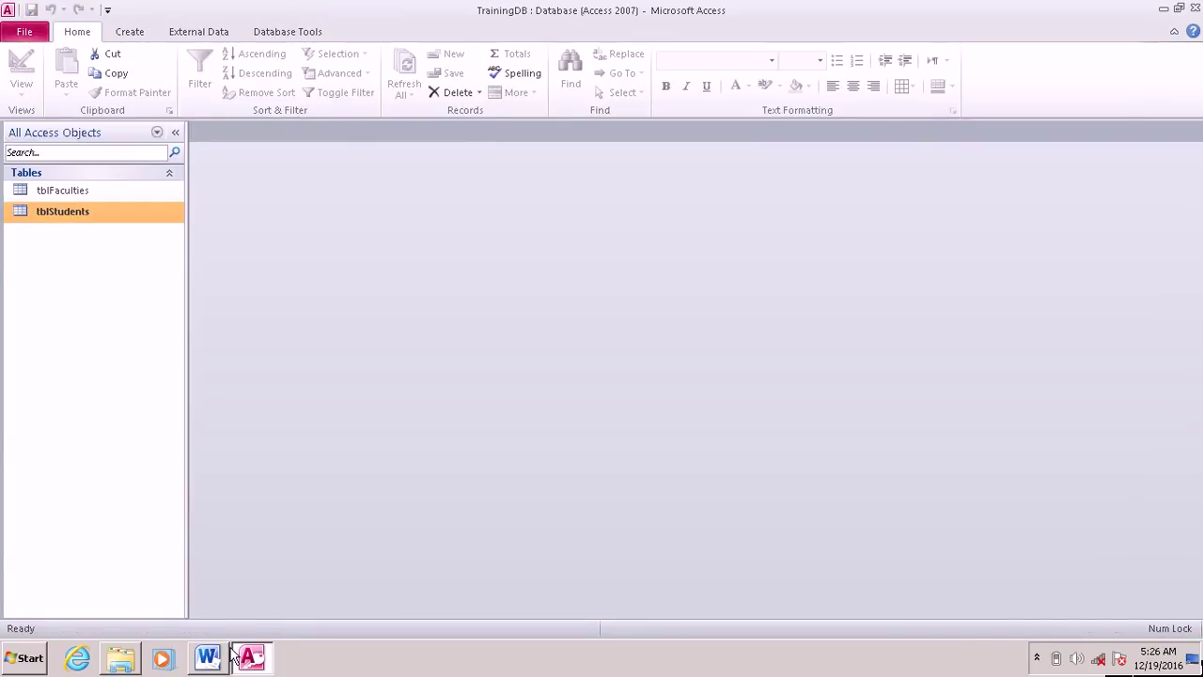
Step: In the Word checklist, append 'done' to item 8, the FacultyCode foreign key
{"action": "left_click", "coordinate": [226, 656]}
{"action": "left_click", "coordinate": [719, 499]}
{"action": "type", "text": "done"}
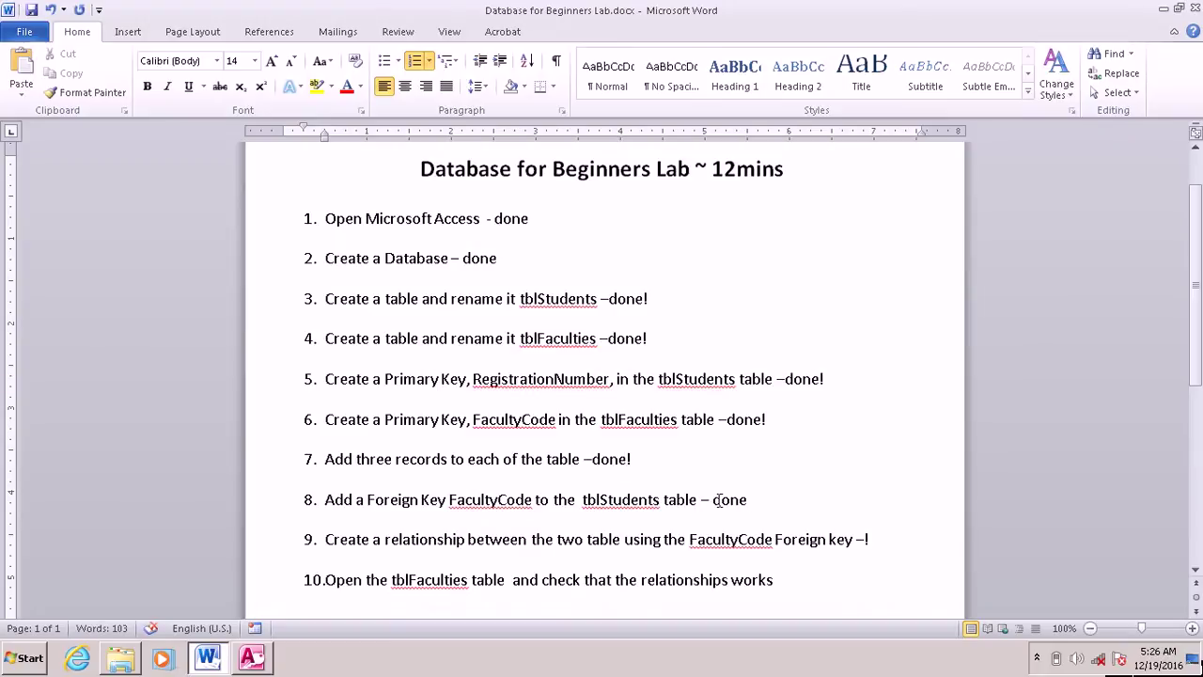
{"action": "left_click", "coordinate": [259, 513]}
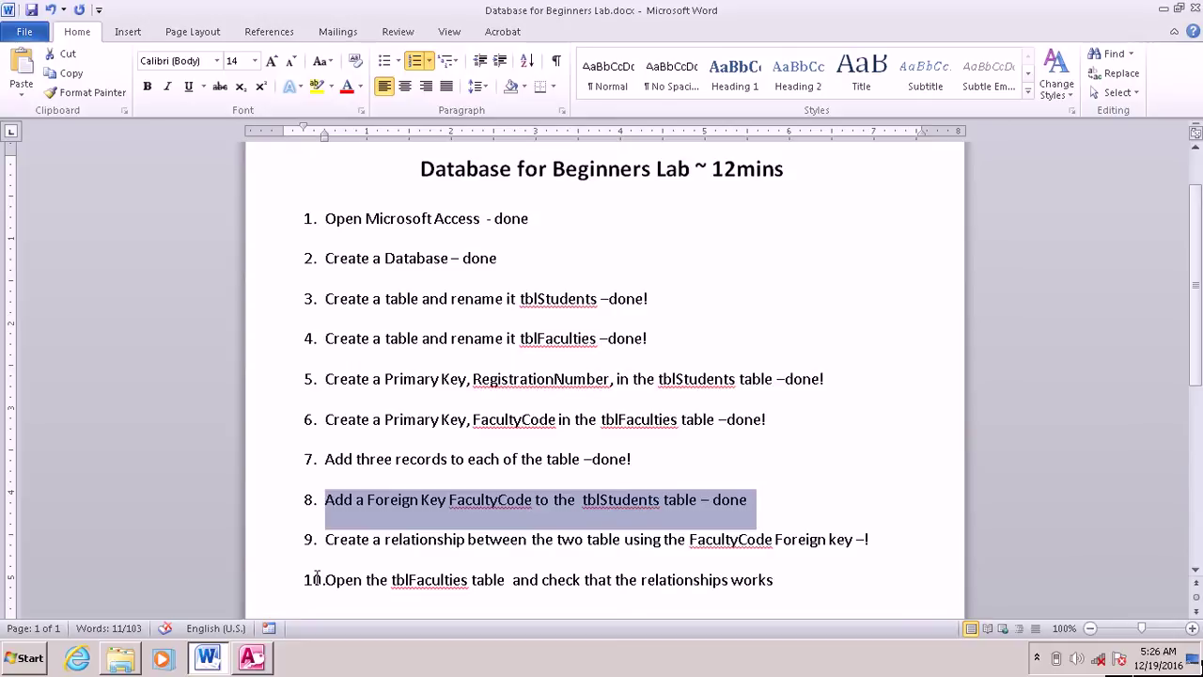
{"action": "left_click", "coordinate": [258, 552]}
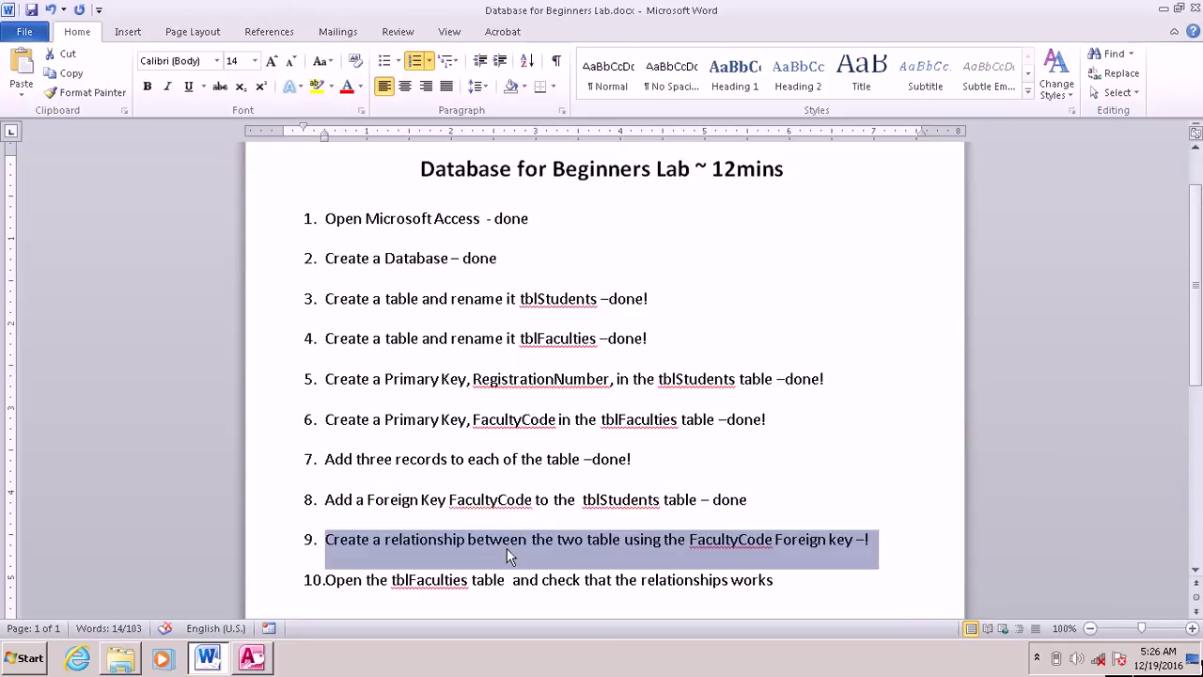
{"action": "left_click", "coordinate": [847, 516]}
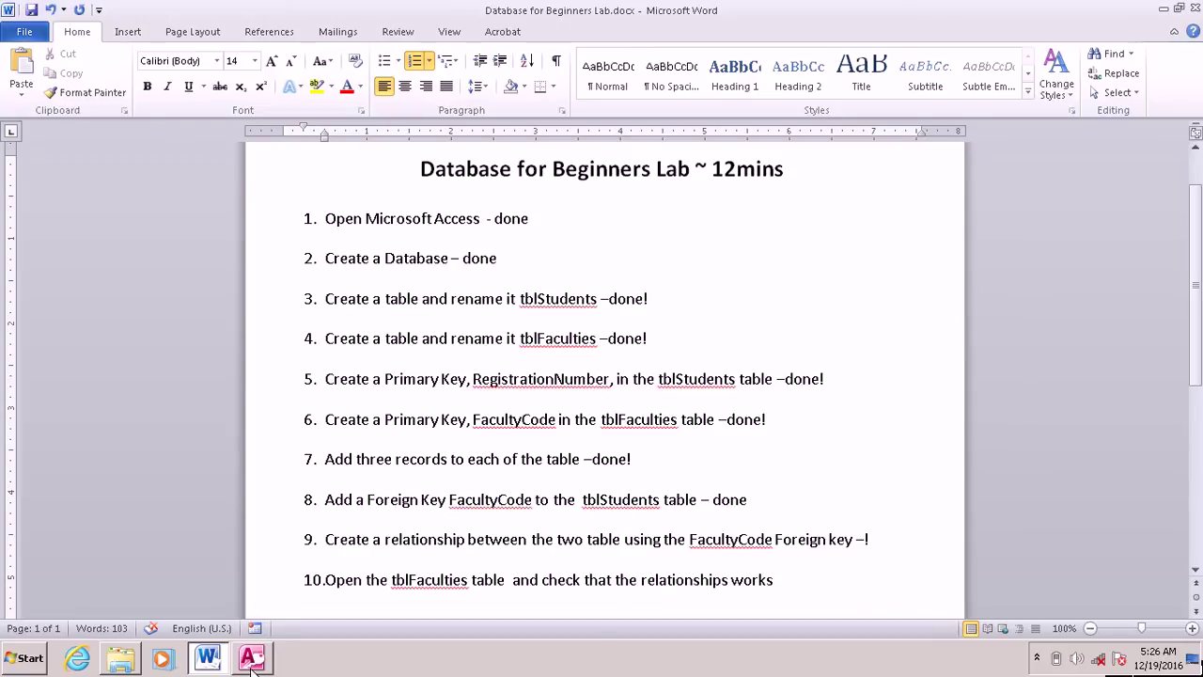
Step: Return from the checklist to the TrainingDB database in Access
{"action": "left_click", "coordinate": [251, 658]}
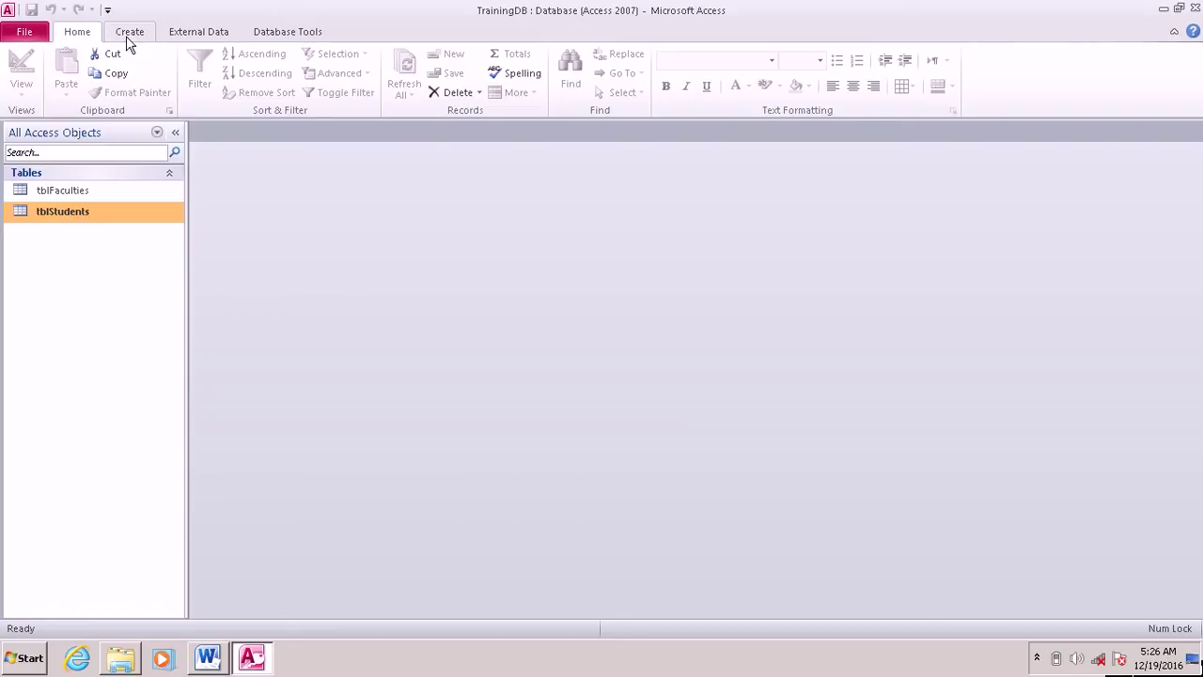
{"action": "left_click", "coordinate": [235, 670]}
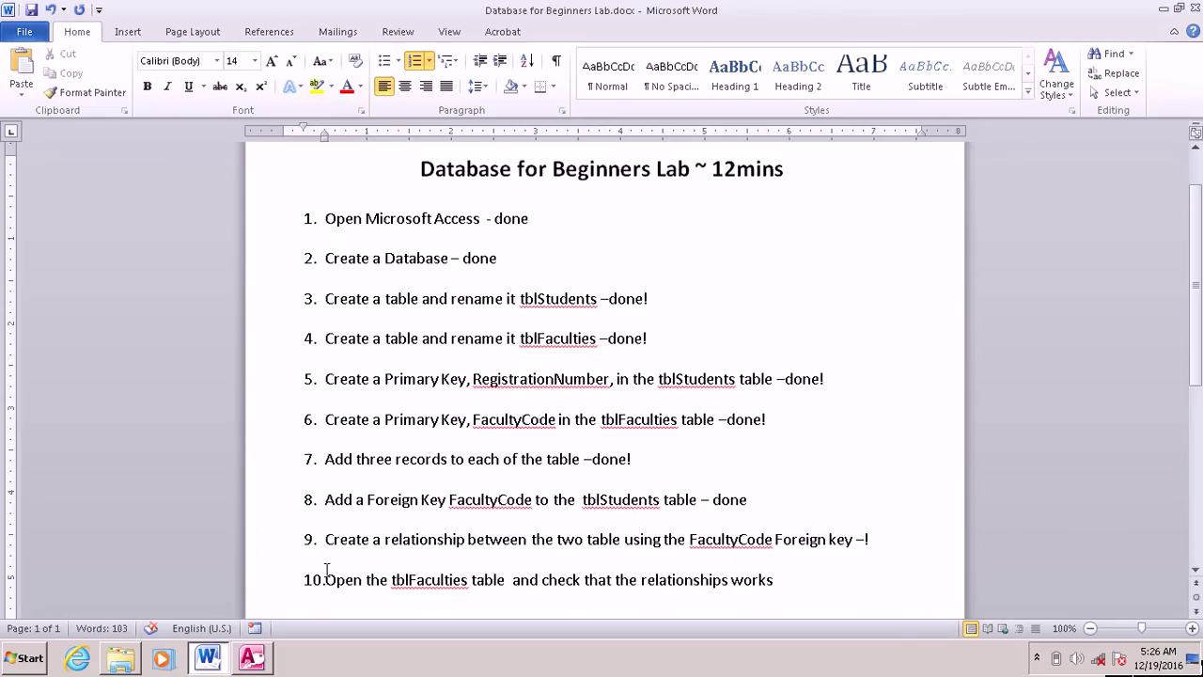
{"action": "left_click", "coordinate": [252, 660]}
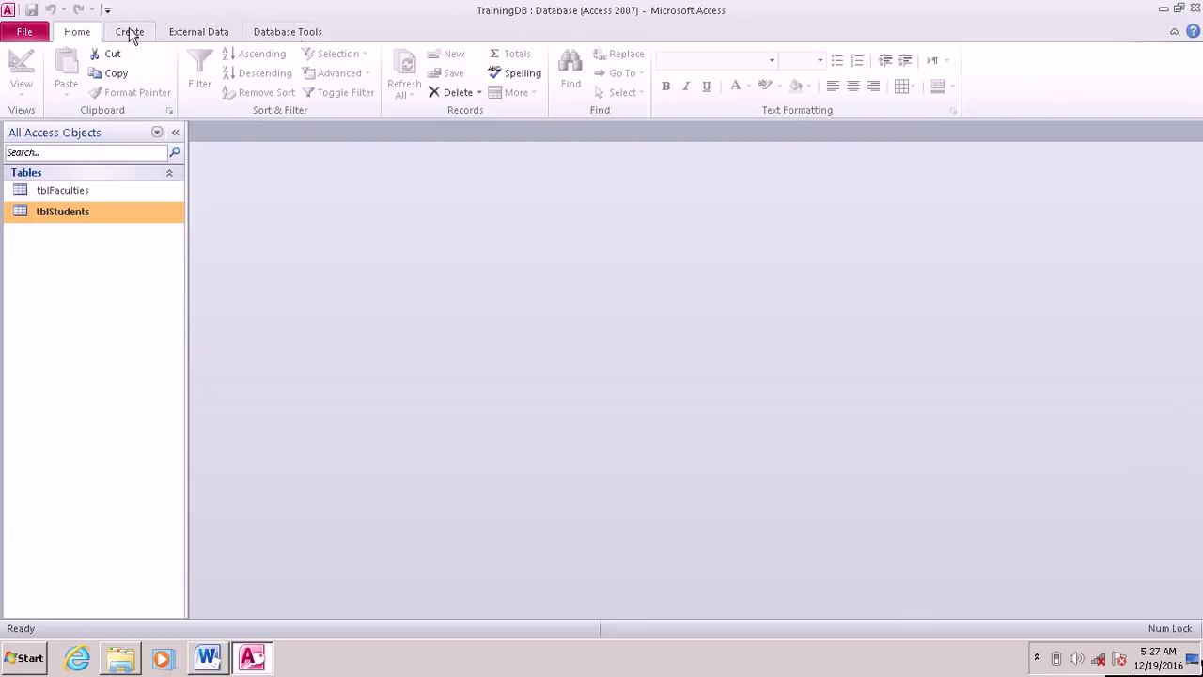
Step: Open Relationships from Database Tools and add tblFaculties and tblStudents
{"action": "left_click", "coordinate": [278, 38]}
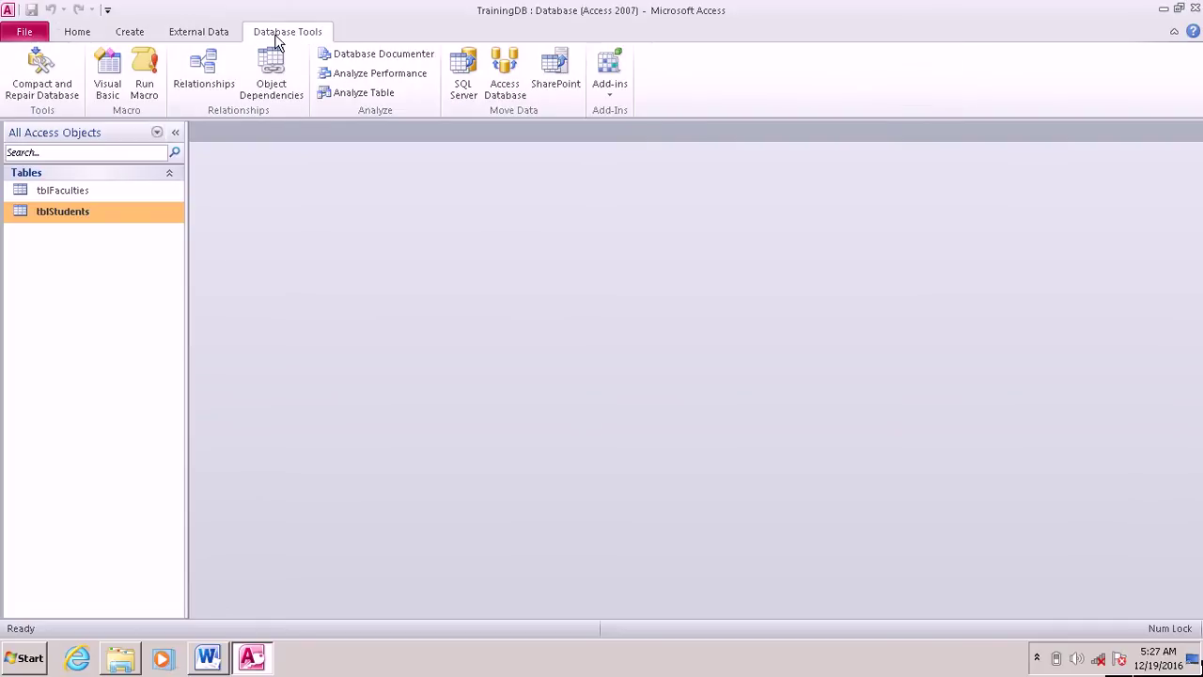
{"action": "left_click", "coordinate": [200, 77]}
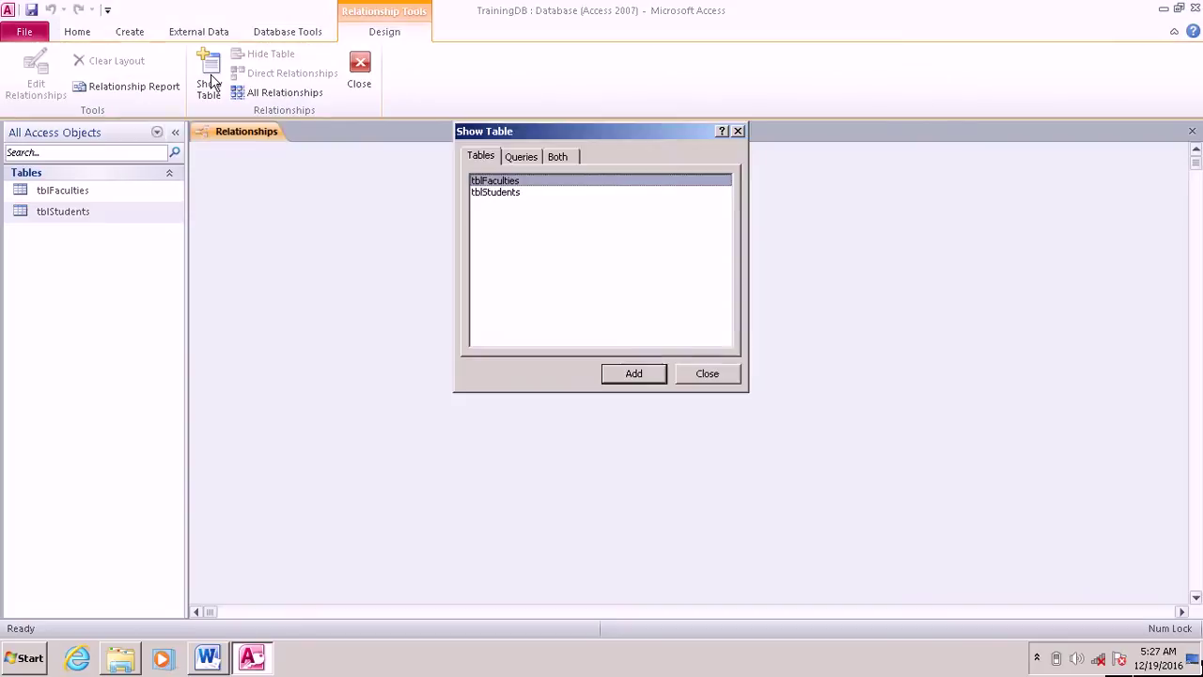
{"action": "left_click", "coordinate": [499, 193], "text": "shift"}
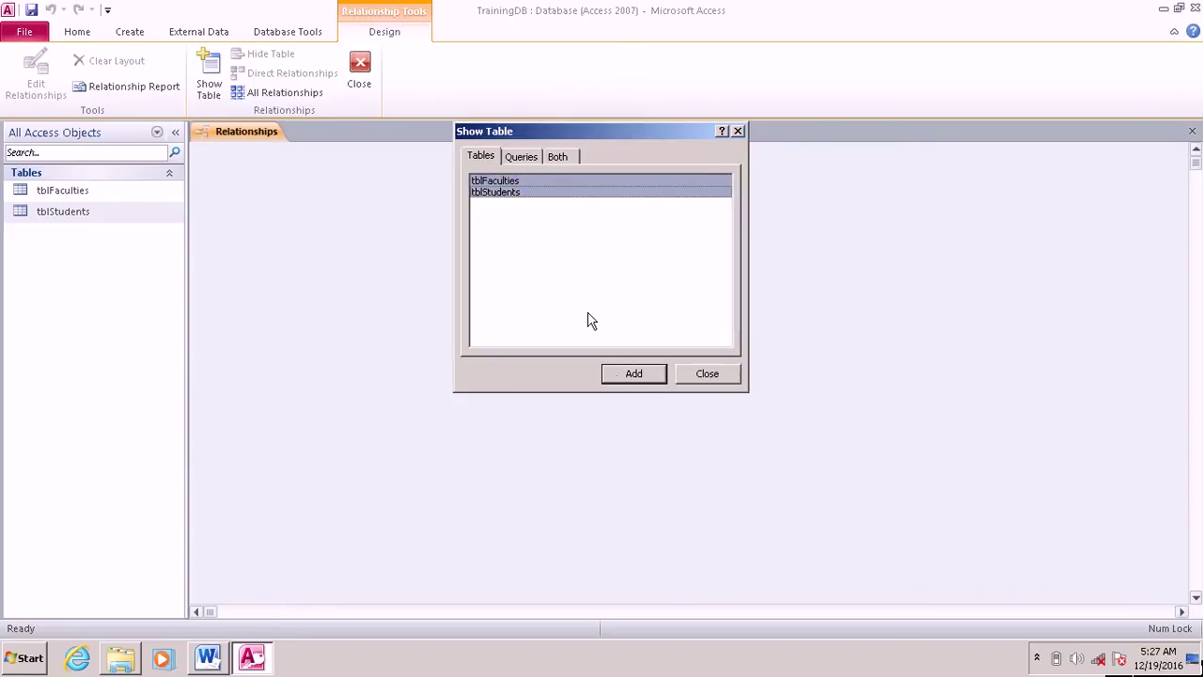
{"action": "left_click", "coordinate": [616, 377]}
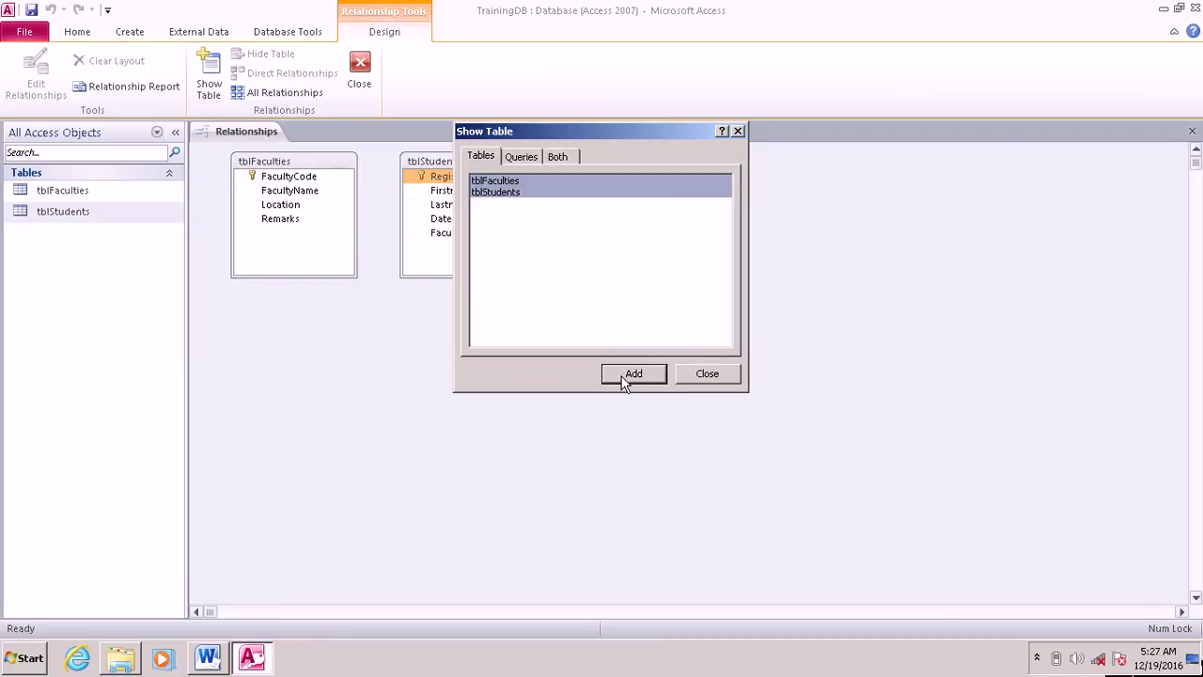
{"action": "left_click", "coordinate": [707, 373]}
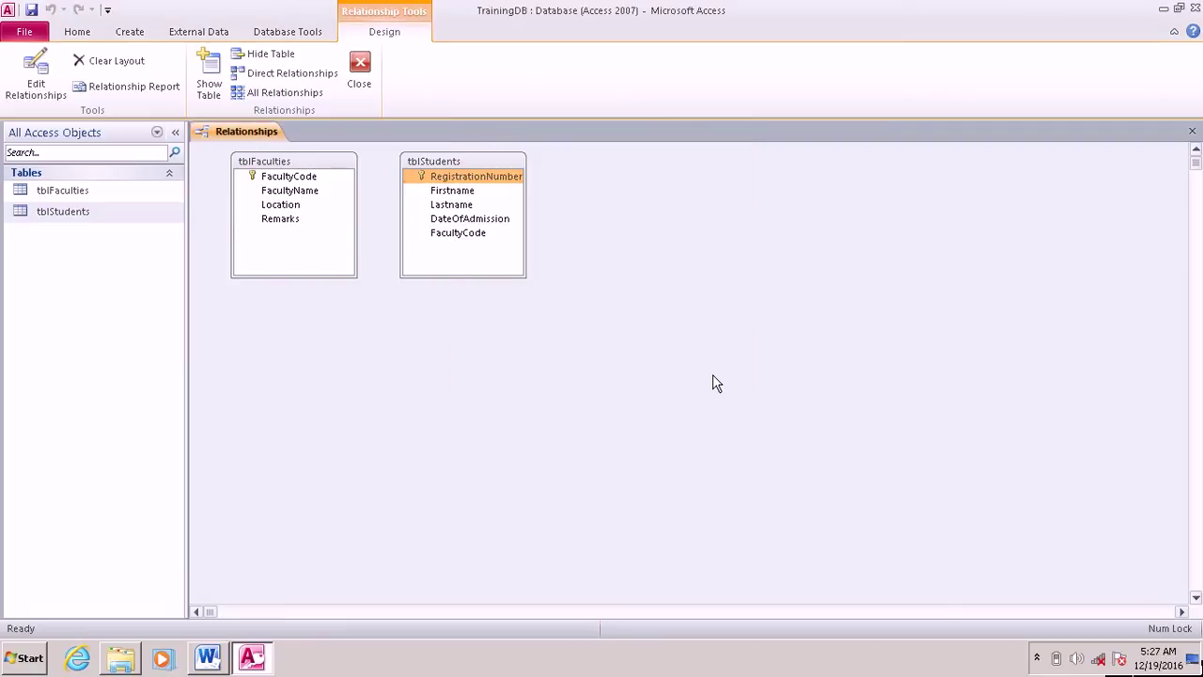
Step: Arrange the tblStudents and tblFaculties boxes side by side and widen tblStudents
{"action": "left_click_drag", "start_coordinate": [448, 171], "coordinate": [574, 245]}
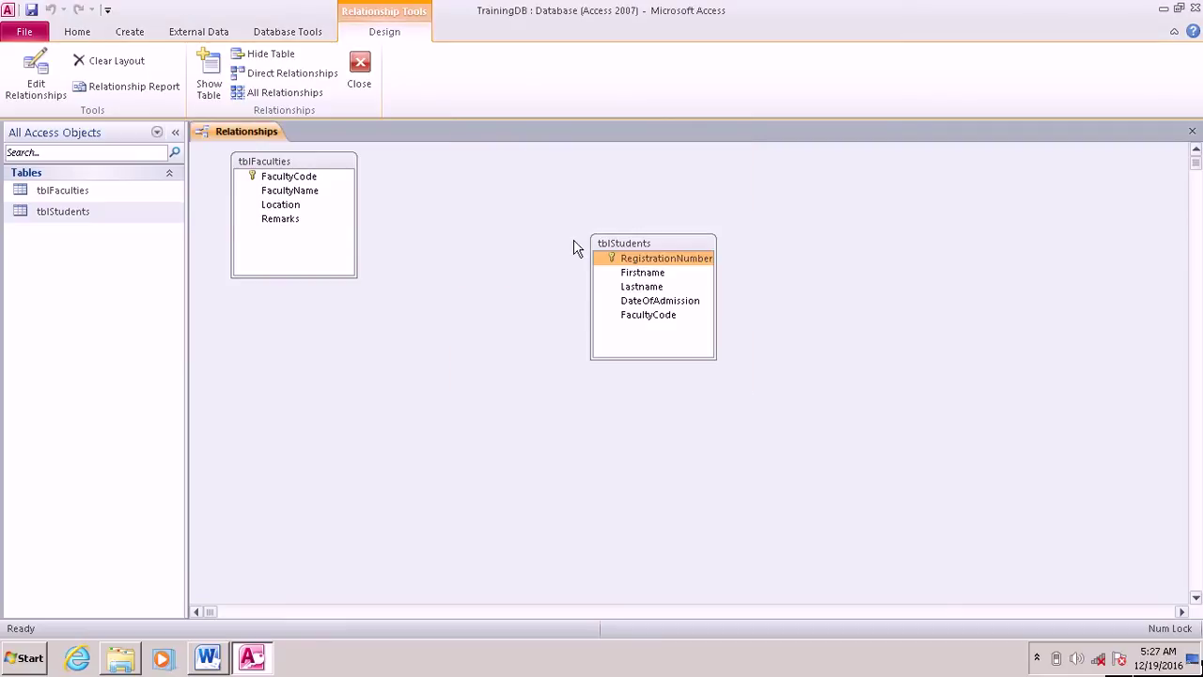
{"action": "left_click_drag", "start_coordinate": [307, 166], "coordinate": [396, 243]}
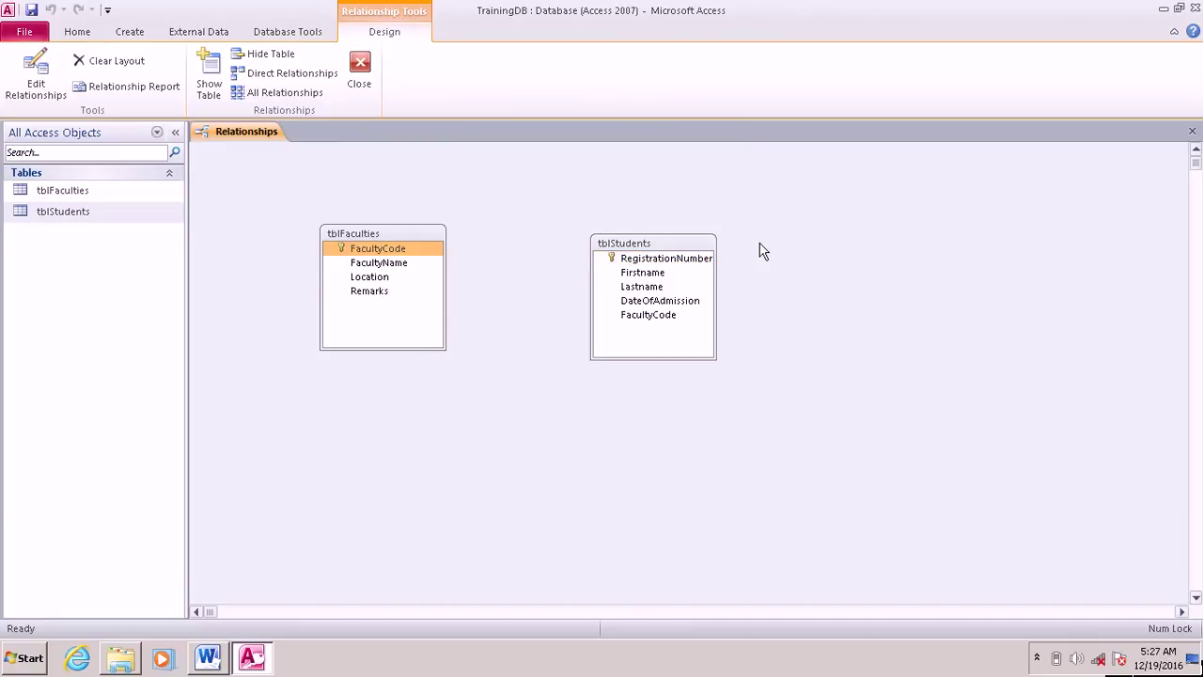
{"action": "left_click_drag", "start_coordinate": [715, 300], "coordinate": [749, 301]}
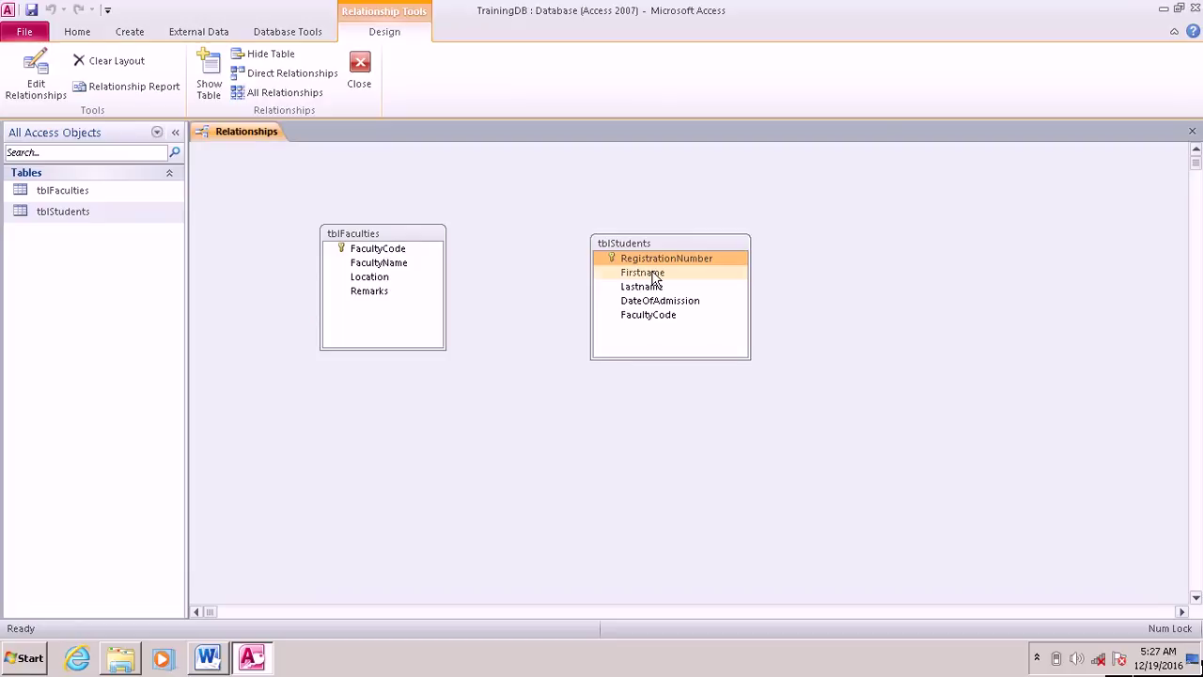
{"action": "left_click", "coordinate": [631, 262]}
{"action": "left_click_drag", "start_coordinate": [669, 261], "coordinate": [376, 252]}
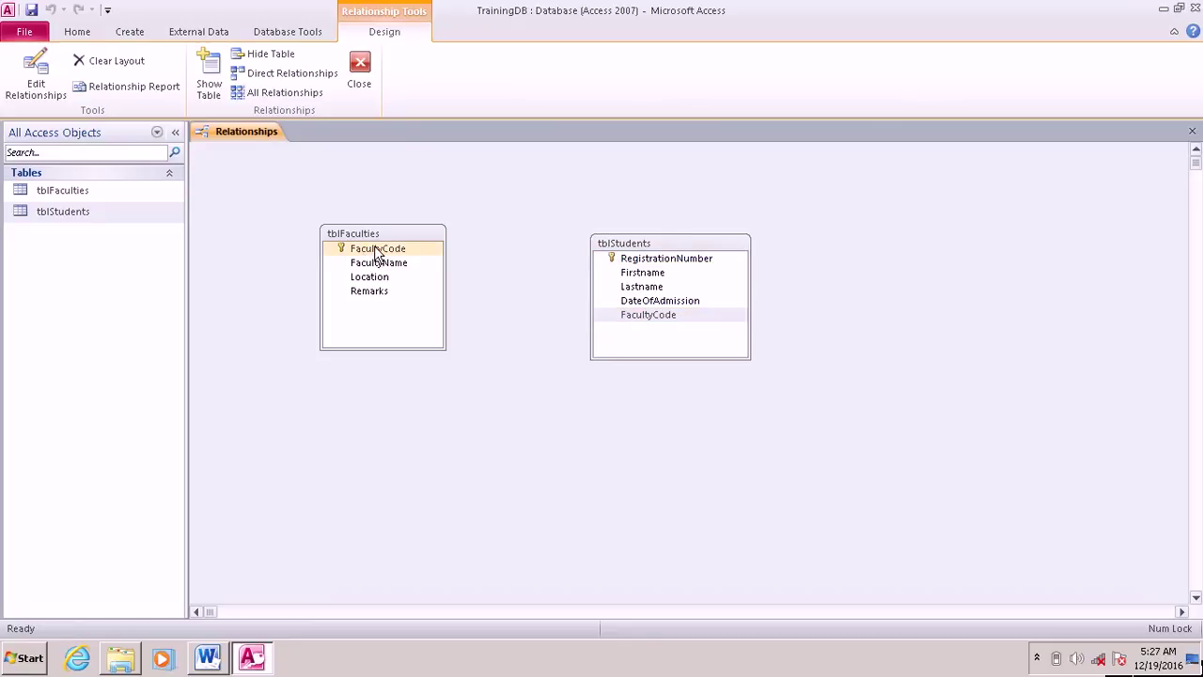
Step: Create a one-to-many relationship linking tblFaculties.FacultyCode to tblStudents.FacultyCode
{"action": "left_click", "coordinate": [376, 250]}
{"action": "left_click_drag", "start_coordinate": [360, 253], "coordinate": [643, 321]}
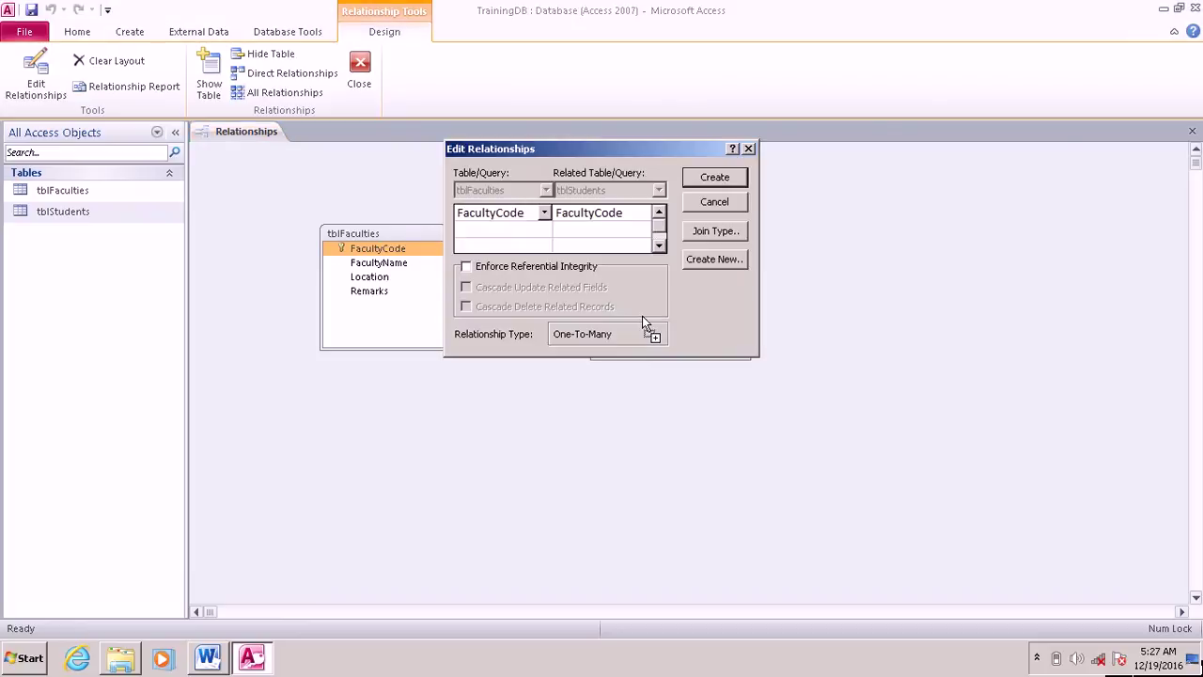
{"action": "left_click", "coordinate": [708, 181]}
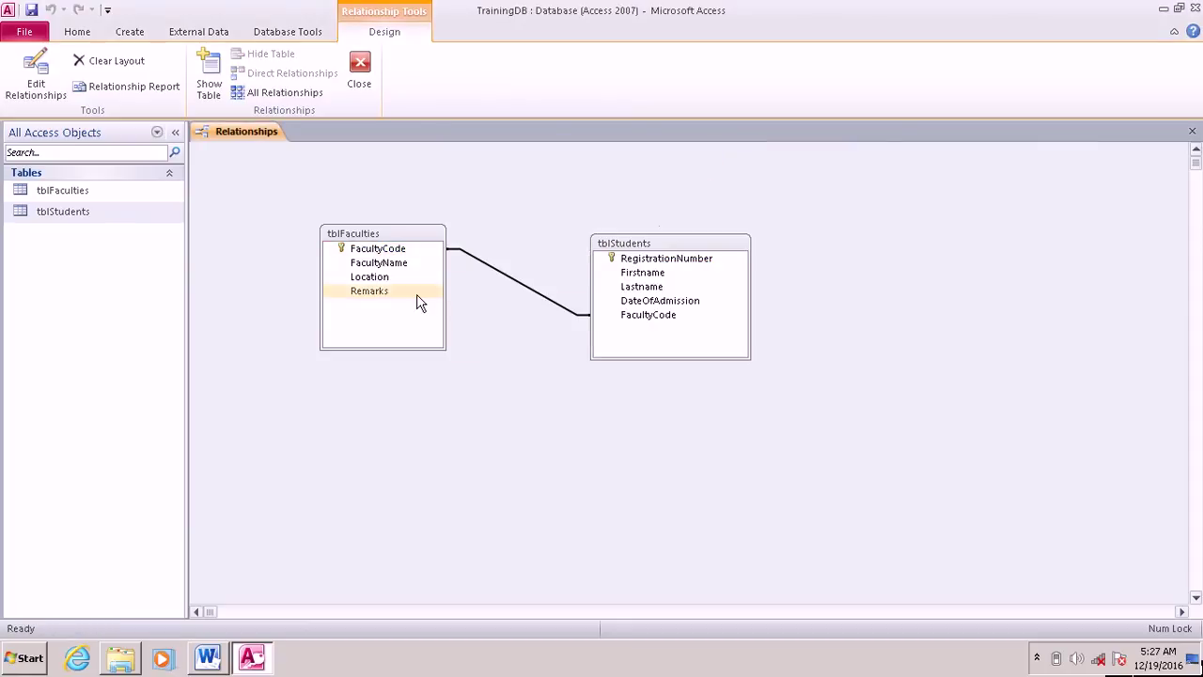
Step: Align both table boxes level, then close Relationships and save the layout
{"action": "left_click_drag", "start_coordinate": [647, 243], "coordinate": [644, 217]}
{"action": "left_click", "coordinate": [390, 233]}
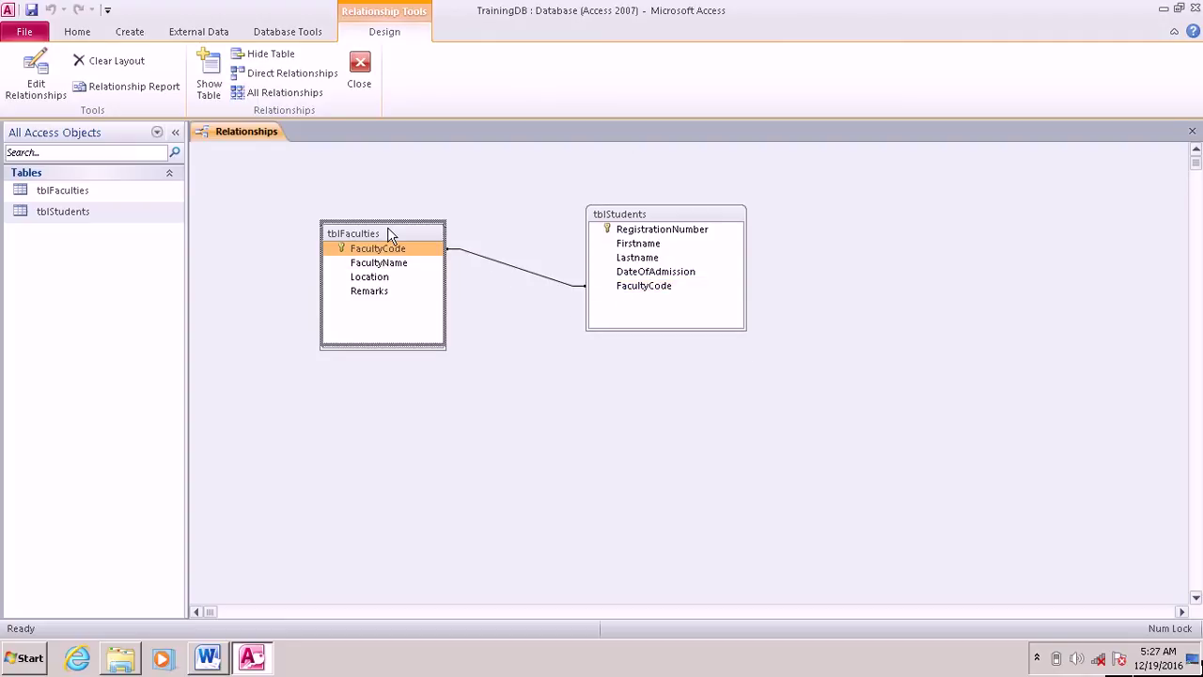
{"action": "left_click_drag", "start_coordinate": [389, 233], "coordinate": [389, 216]}
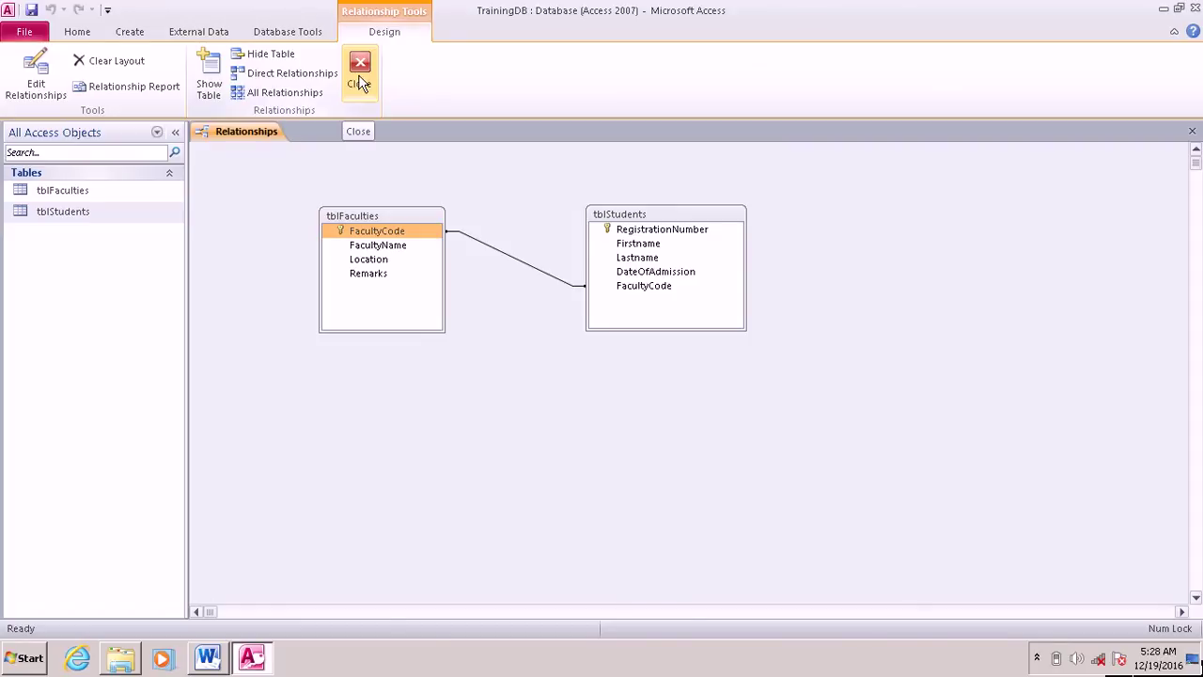
{"action": "left_click", "coordinate": [358, 74]}
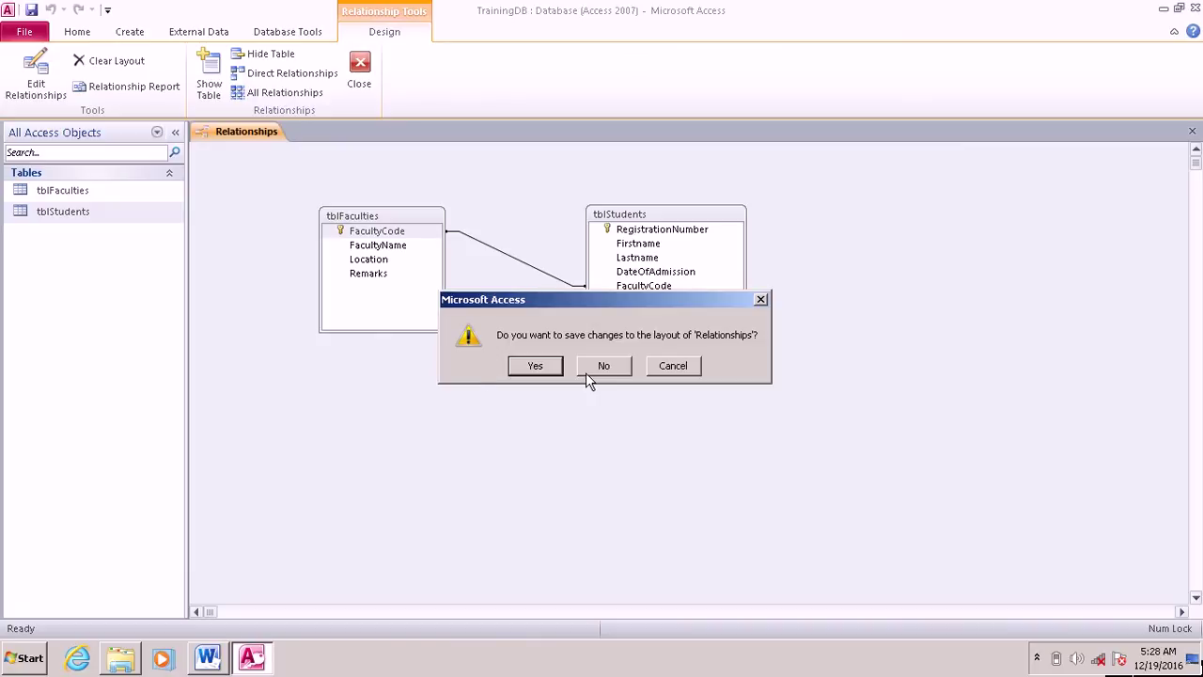
{"action": "left_click", "coordinate": [535, 365]}
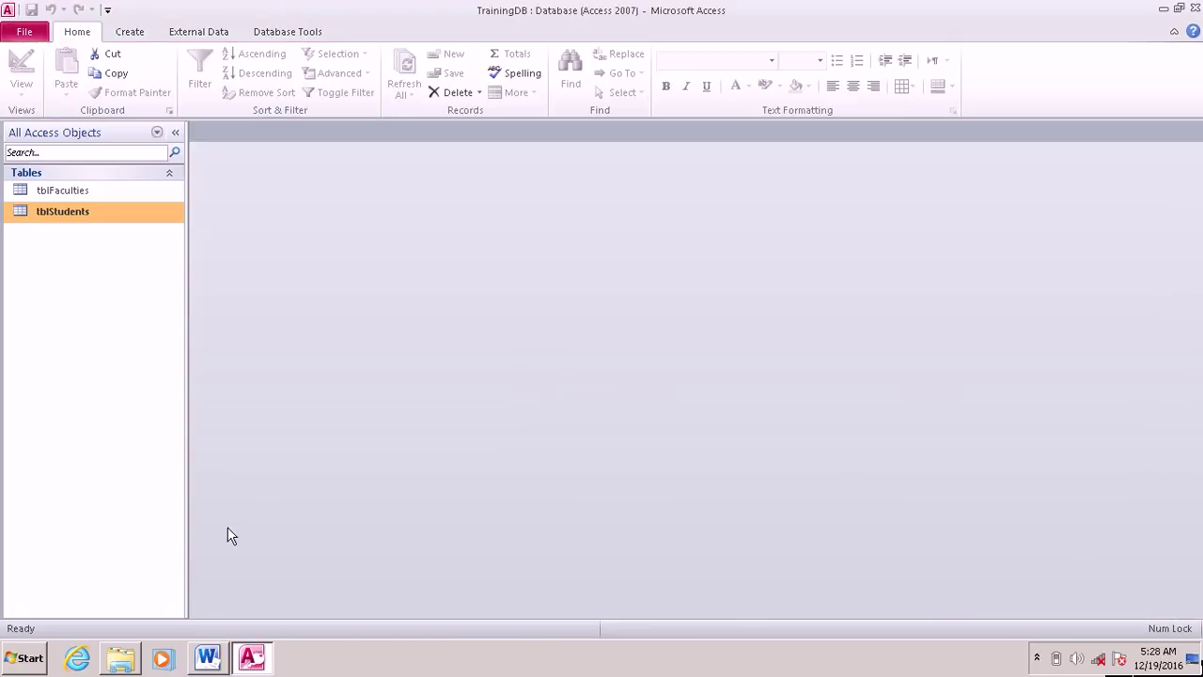
{"action": "mouse_move", "coordinate": [223, 663]}
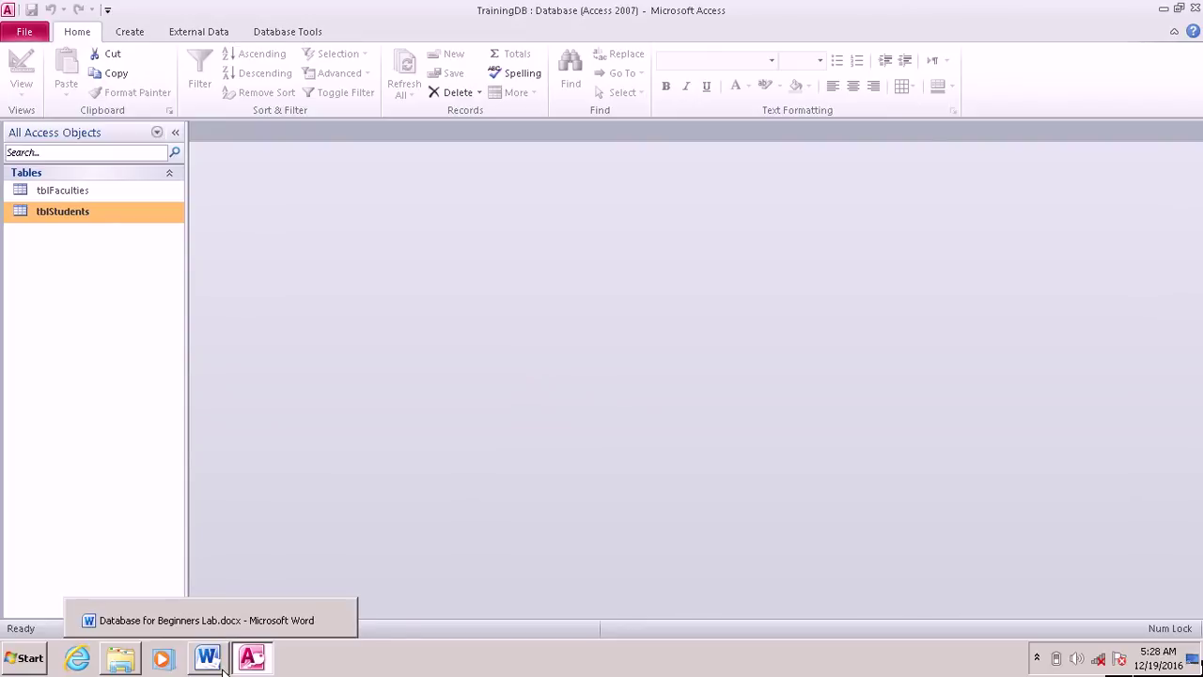
{"action": "left_click", "coordinate": [222, 665]}
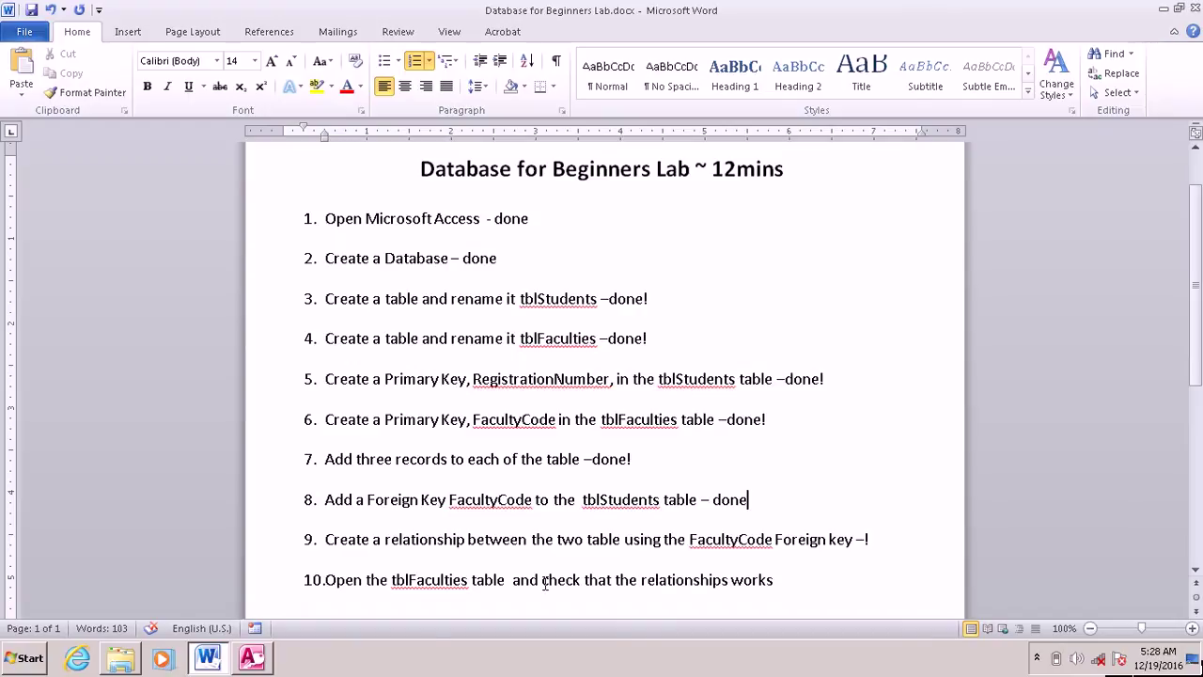
{"action": "left_click", "coordinate": [252, 661]}
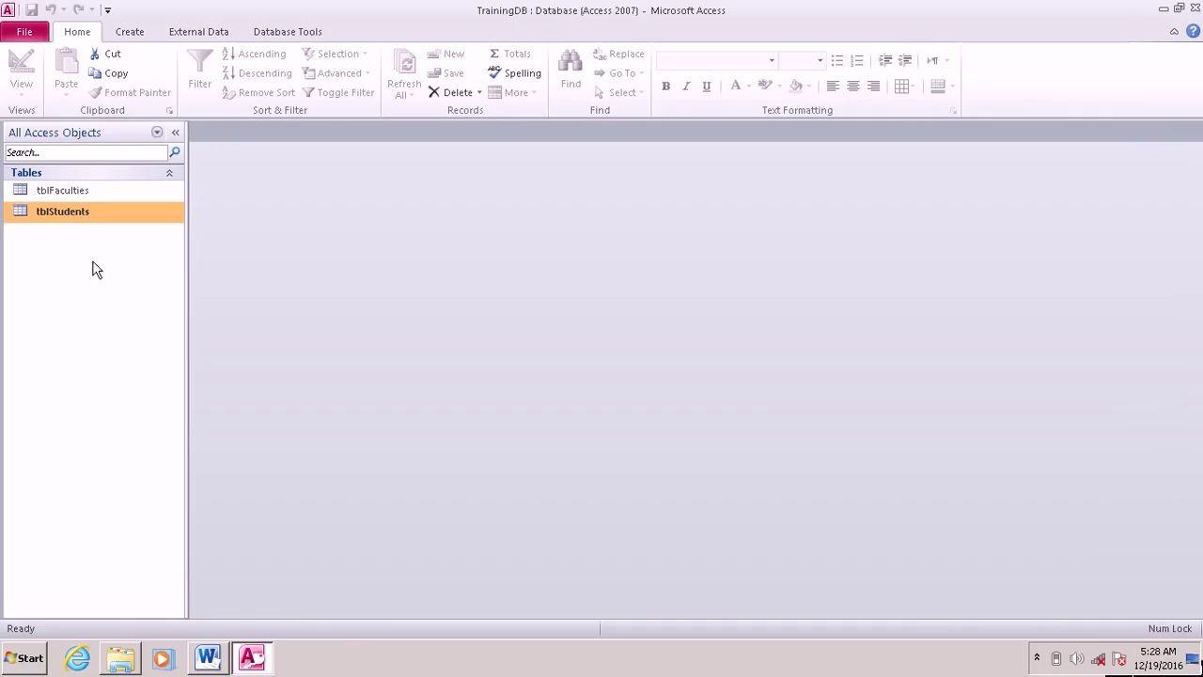
Step: Open tblFaculties and check the F2 and F1 student subdatasheets
{"action": "right_click", "coordinate": [54, 190]}
{"action": "left_click", "coordinate": [64, 199]}
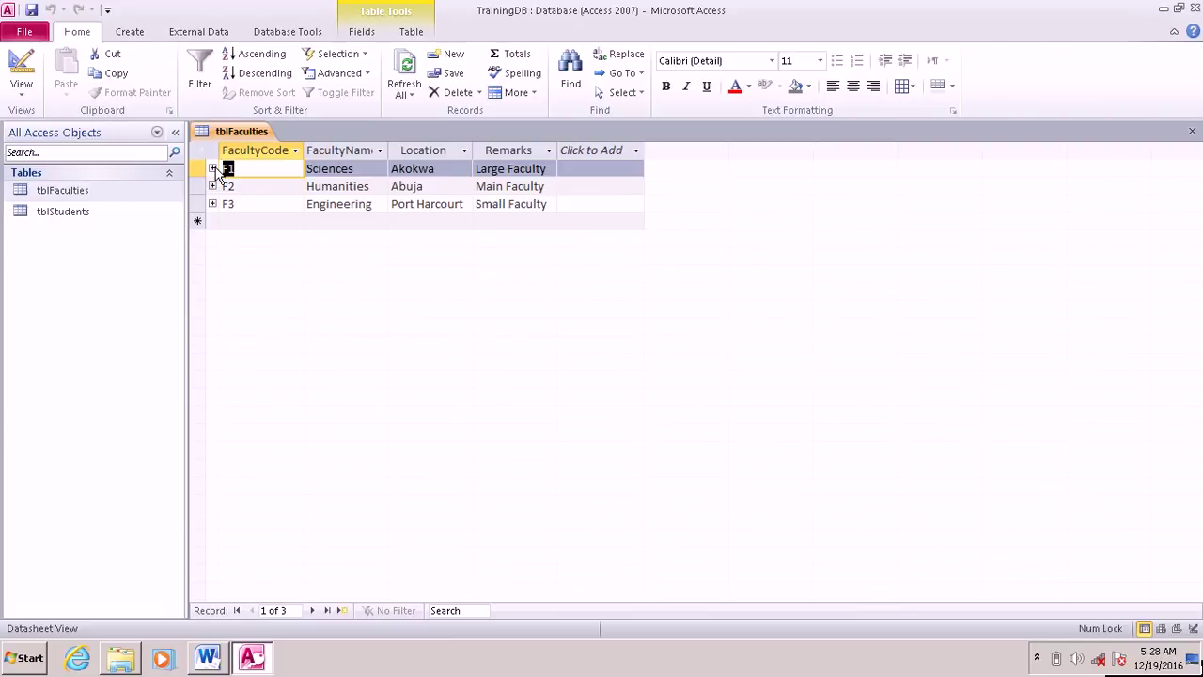
{"action": "left_click", "coordinate": [212, 186]}
{"action": "left_click", "coordinate": [212, 187]}
{"action": "left_click", "coordinate": [213, 168]}
{"action": "left_click", "coordinate": [213, 169]}
Step: In tblStudents, enter FacultyCode F2 for R1 and F1 for R2 and R3, then save
{"action": "right_click", "coordinate": [56, 220]}
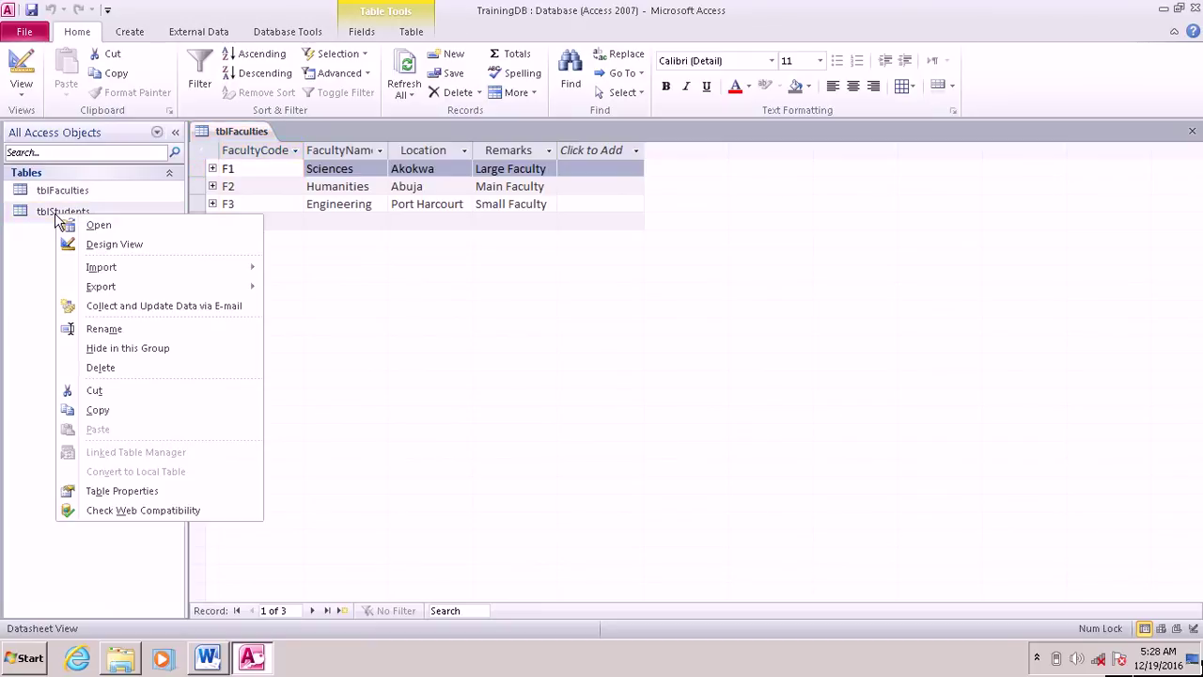
{"action": "left_click", "coordinate": [145, 226]}
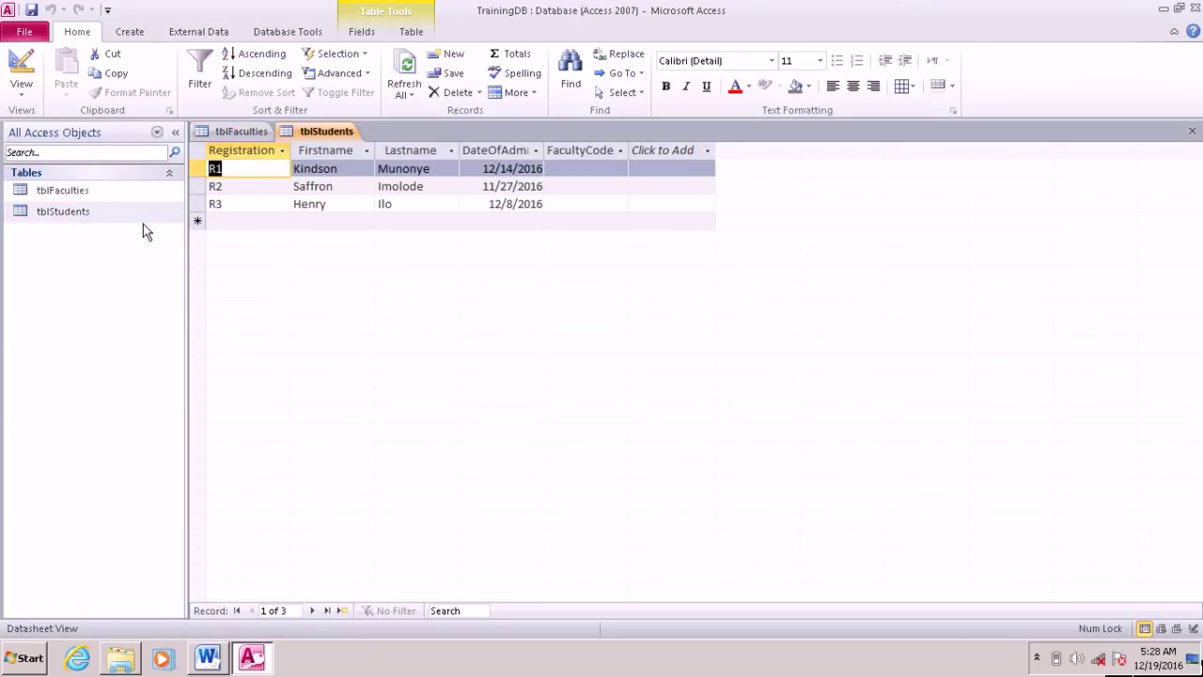
{"action": "left_click", "coordinate": [582, 174]}
{"action": "key", "text": "Caps_Lock"}
{"action": "type", "text": "F2"}
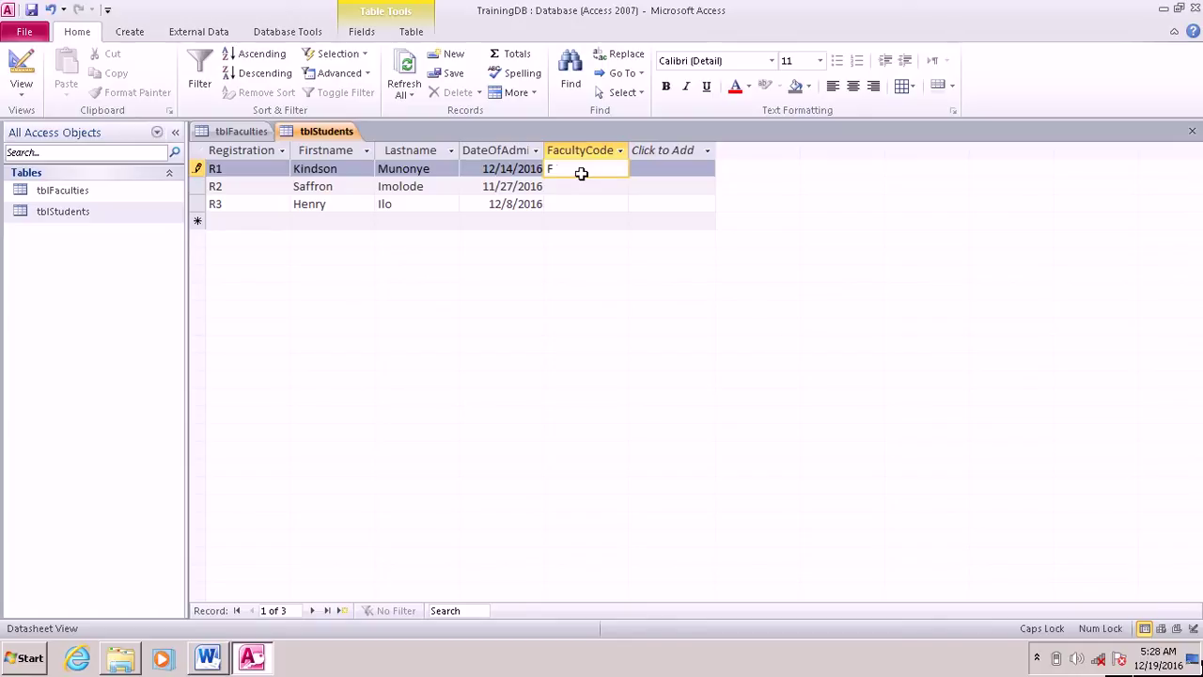
{"action": "left_click", "coordinate": [586, 190]}
{"action": "type", "text": "F1"}
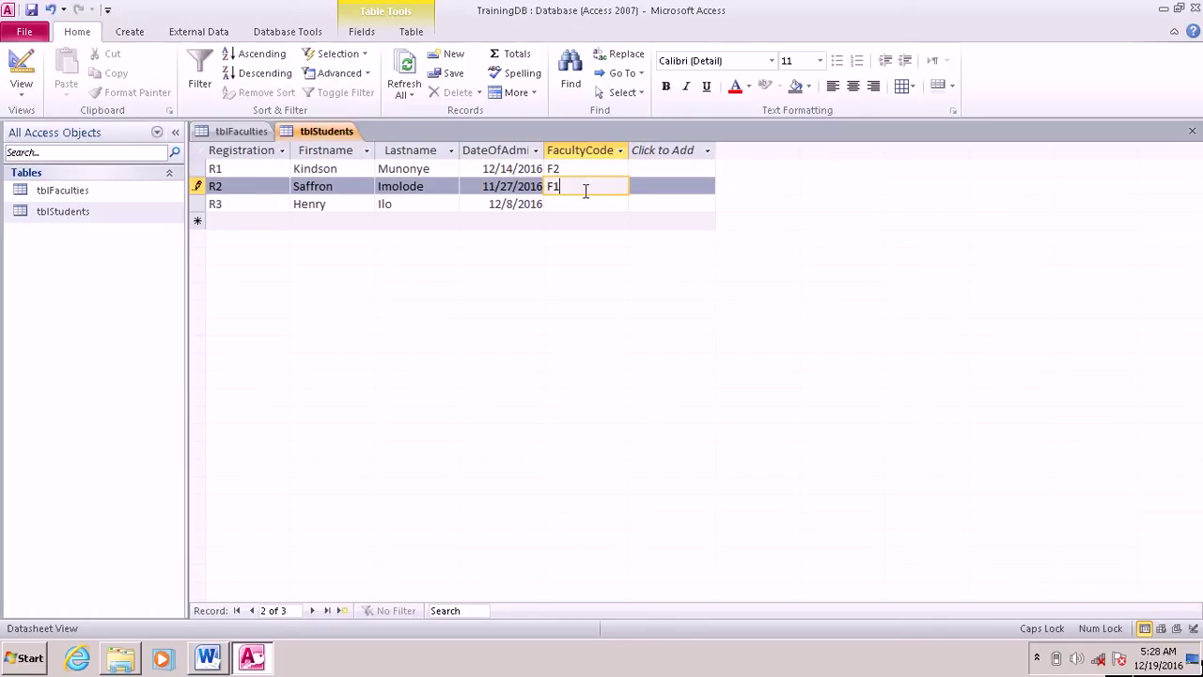
{"action": "left_click", "coordinate": [590, 206]}
{"action": "type", "text": "F1"}
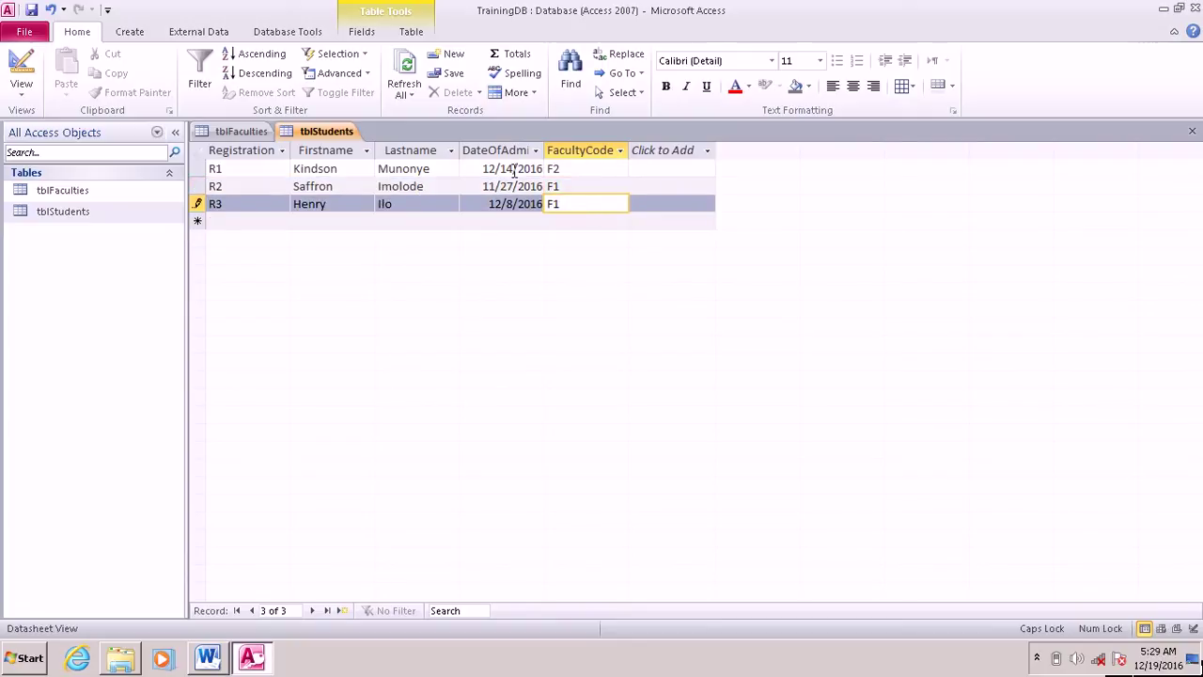
{"action": "key", "text": "ctrl+s"}
Step: Close the tblStudents table from Database Tools
{"action": "left_click", "coordinate": [298, 34]}
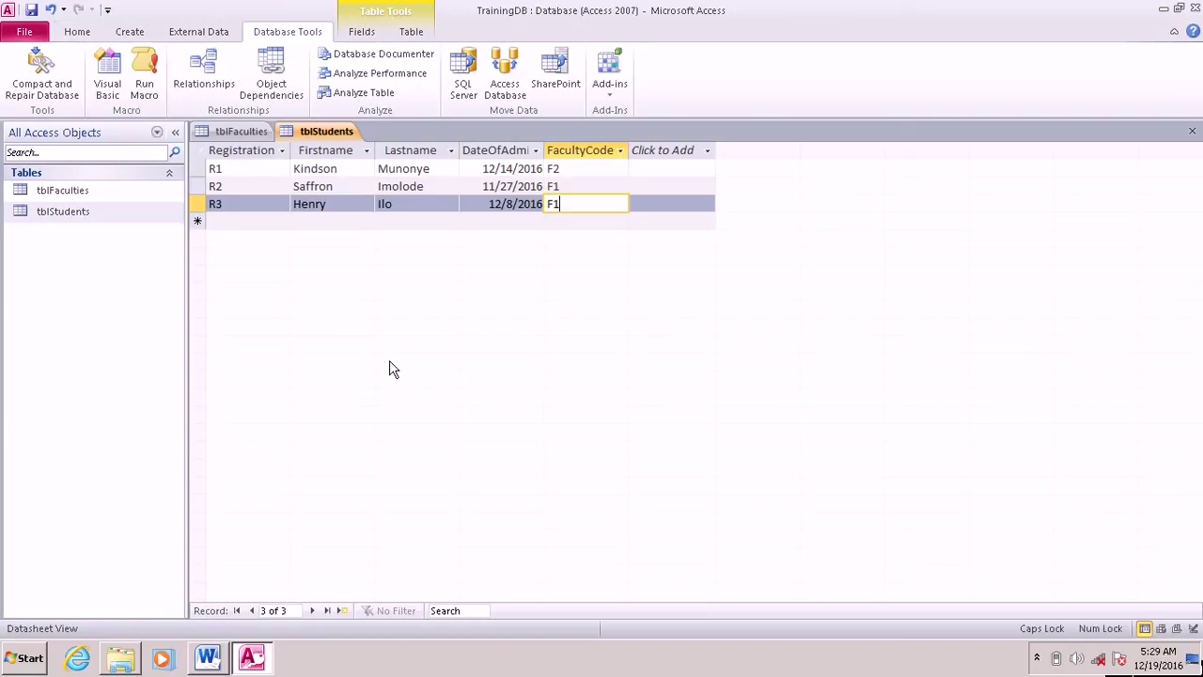
{"action": "right_click", "coordinate": [307, 134]}
{"action": "left_click", "coordinate": [337, 160]}
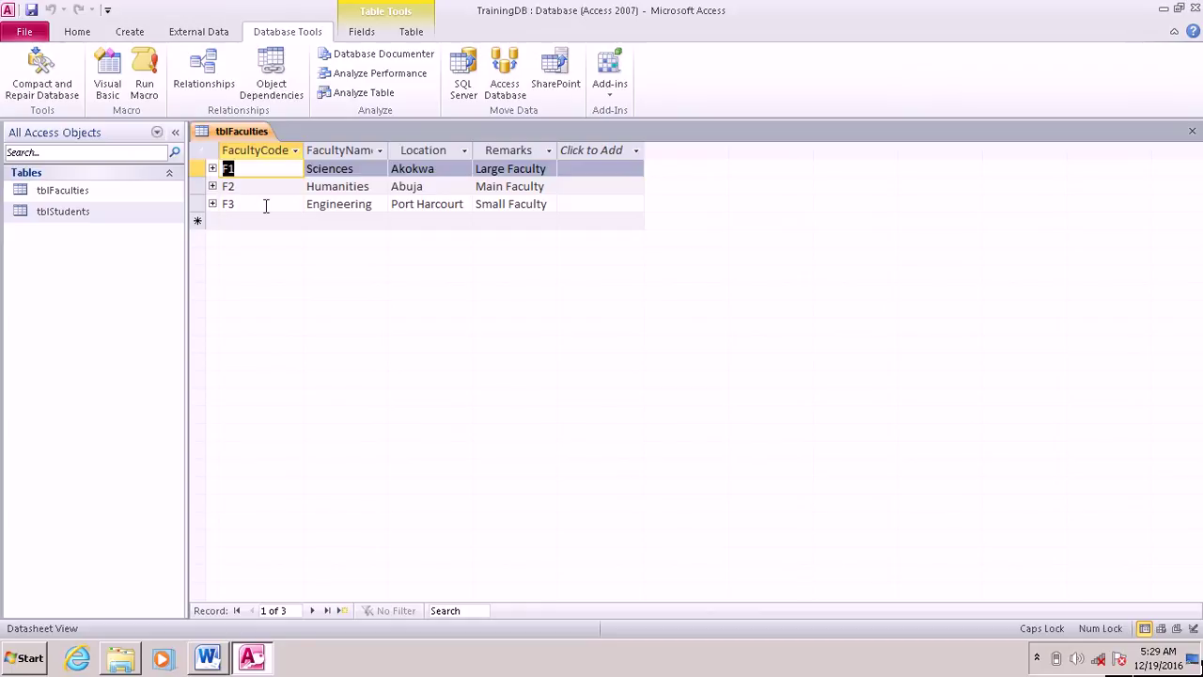
Step: Expand the F1, F2 and F3 subdatasheets in tblFaculties, then close it
{"action": "left_click", "coordinate": [212, 171]}
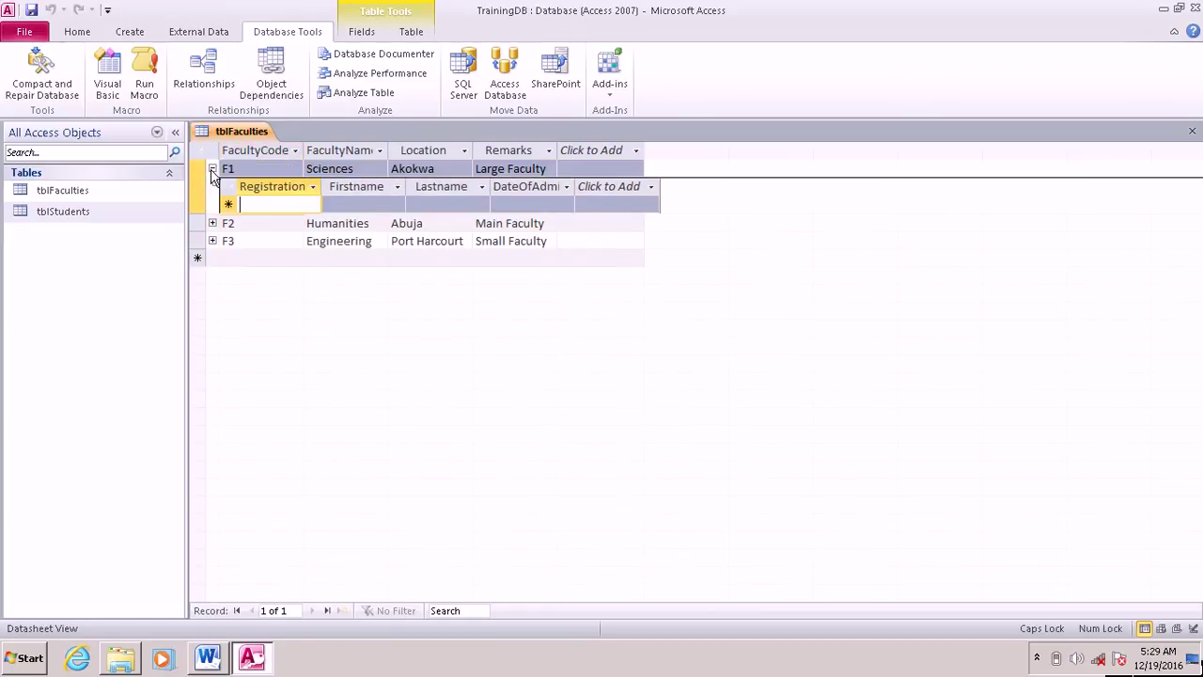
{"action": "left_click", "coordinate": [212, 169]}
{"action": "left_click", "coordinate": [212, 186]}
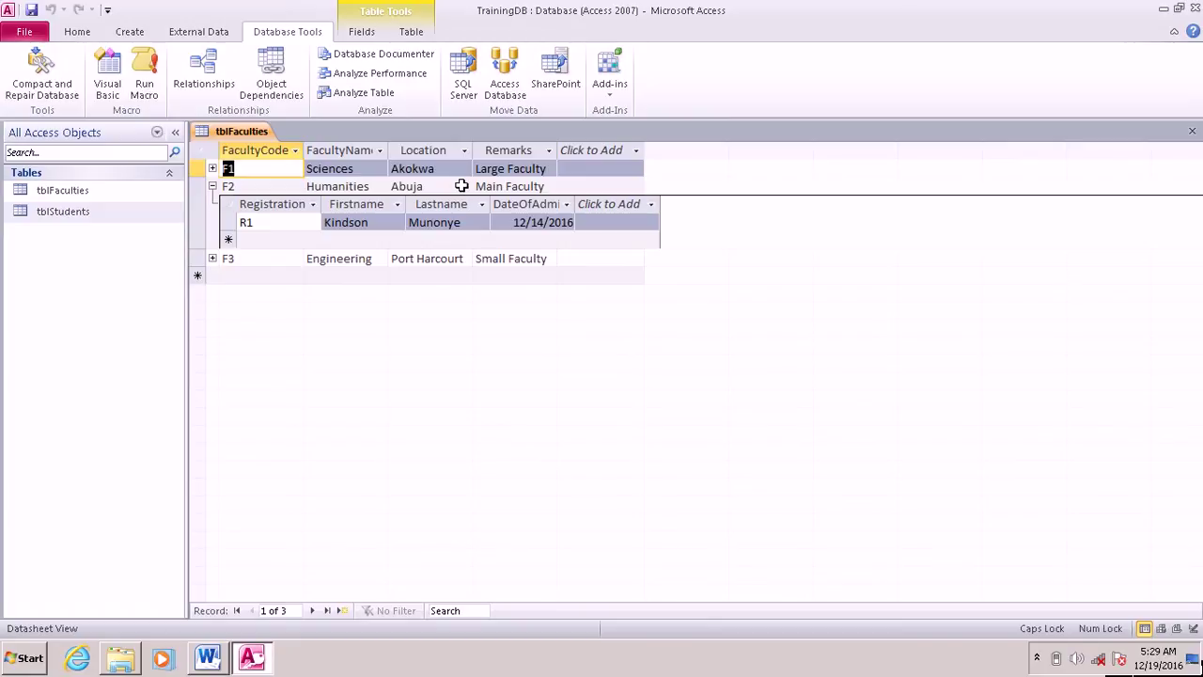
{"action": "left_click", "coordinate": [213, 258]}
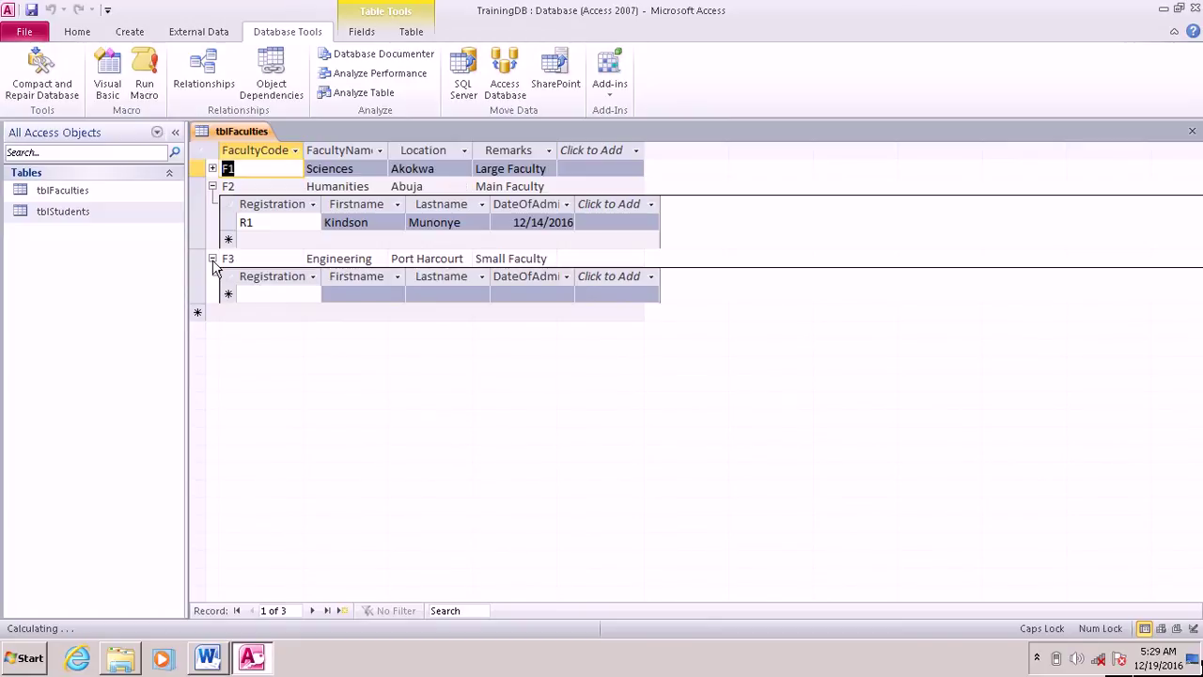
{"action": "left_click", "coordinate": [213, 259]}
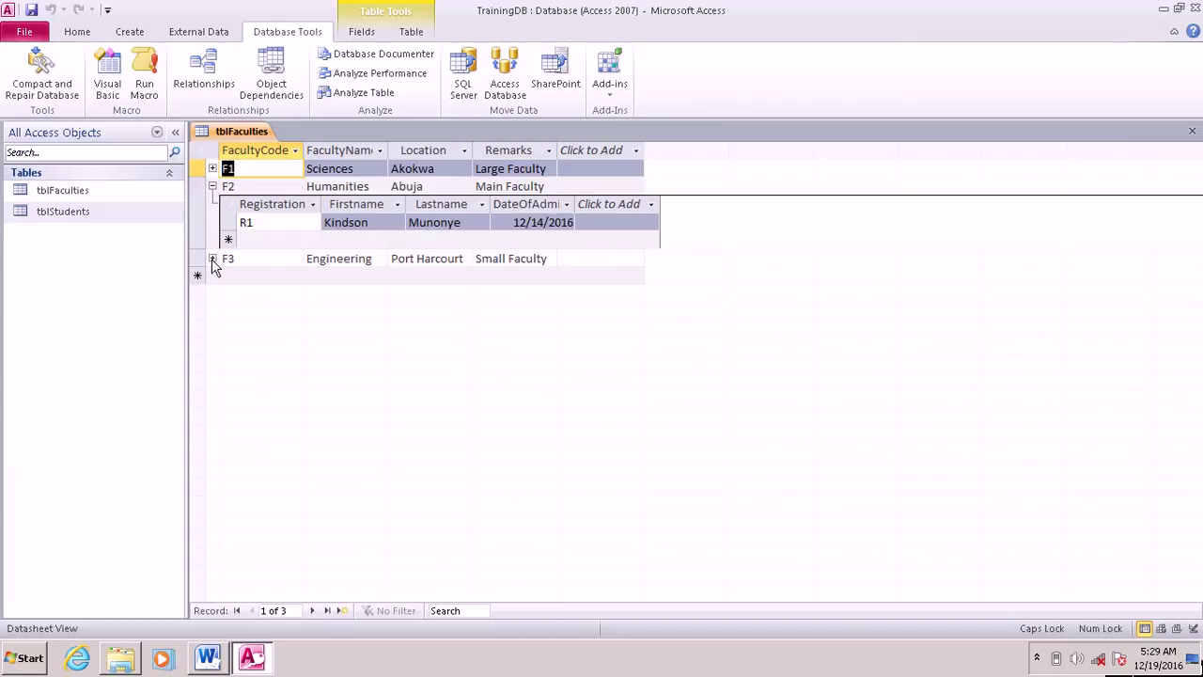
{"action": "right_click", "coordinate": [227, 134]}
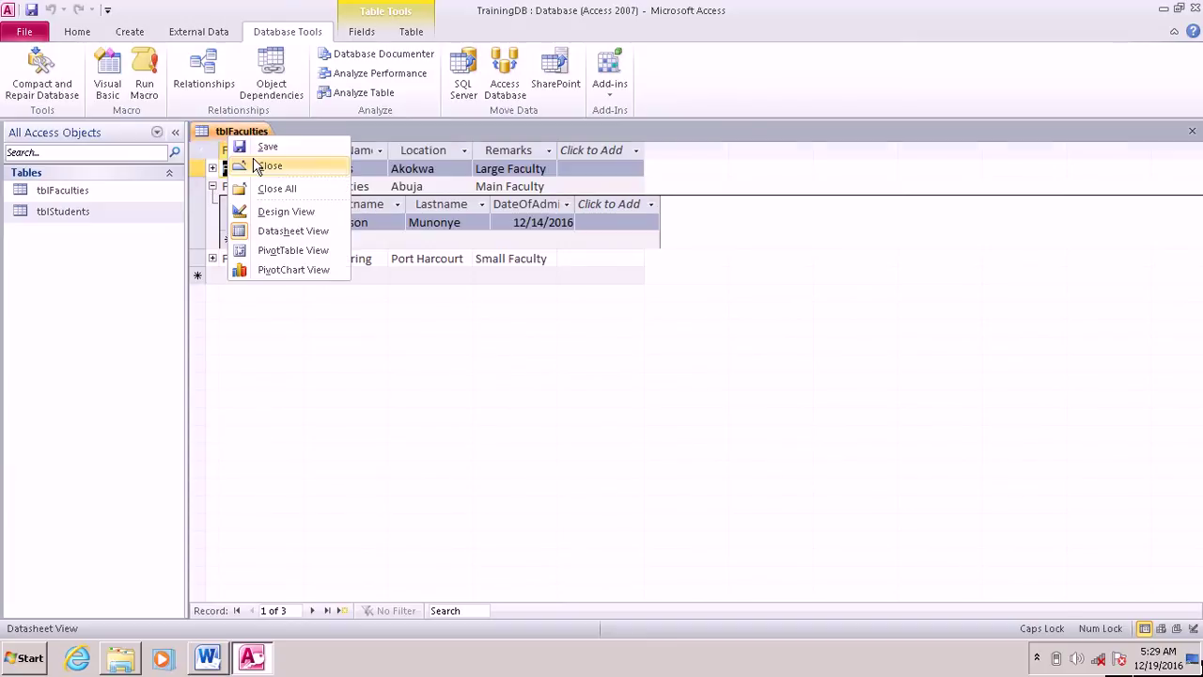
{"action": "left_click", "coordinate": [268, 167]}
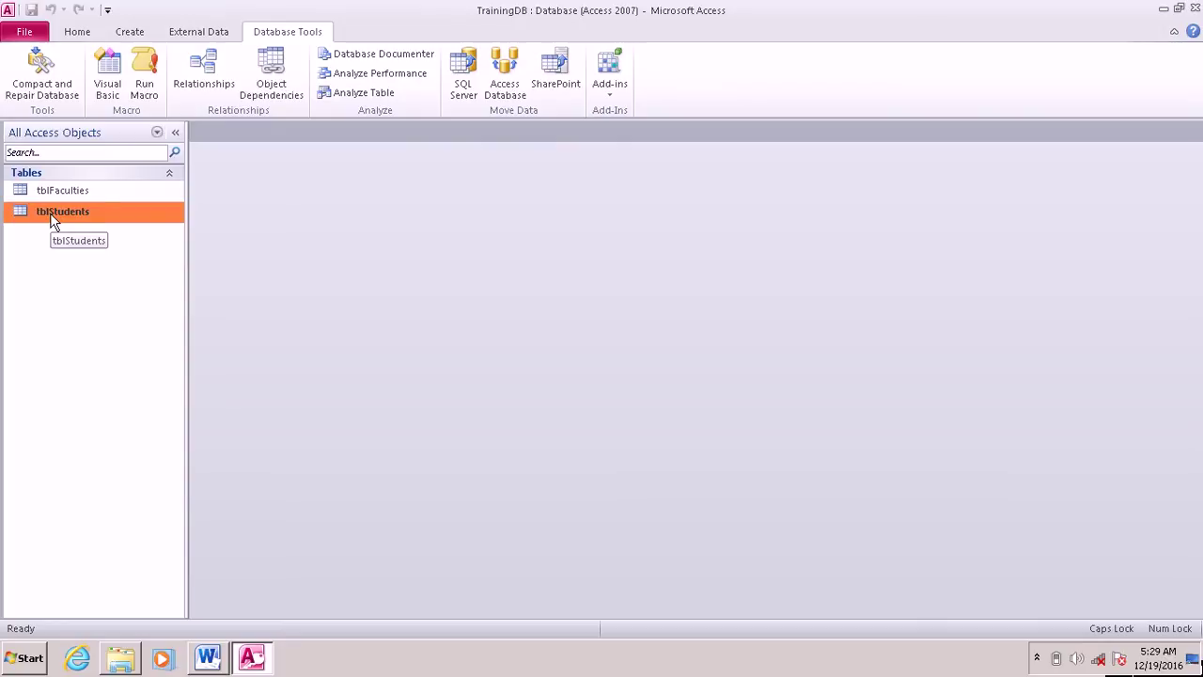
Step: Reopen tblFaculties, confirm R2 and R3 under F1, R1 under F2, none under F3, then close
{"action": "right_click", "coordinate": [53, 193]}
{"action": "left_click", "coordinate": [90, 203]}
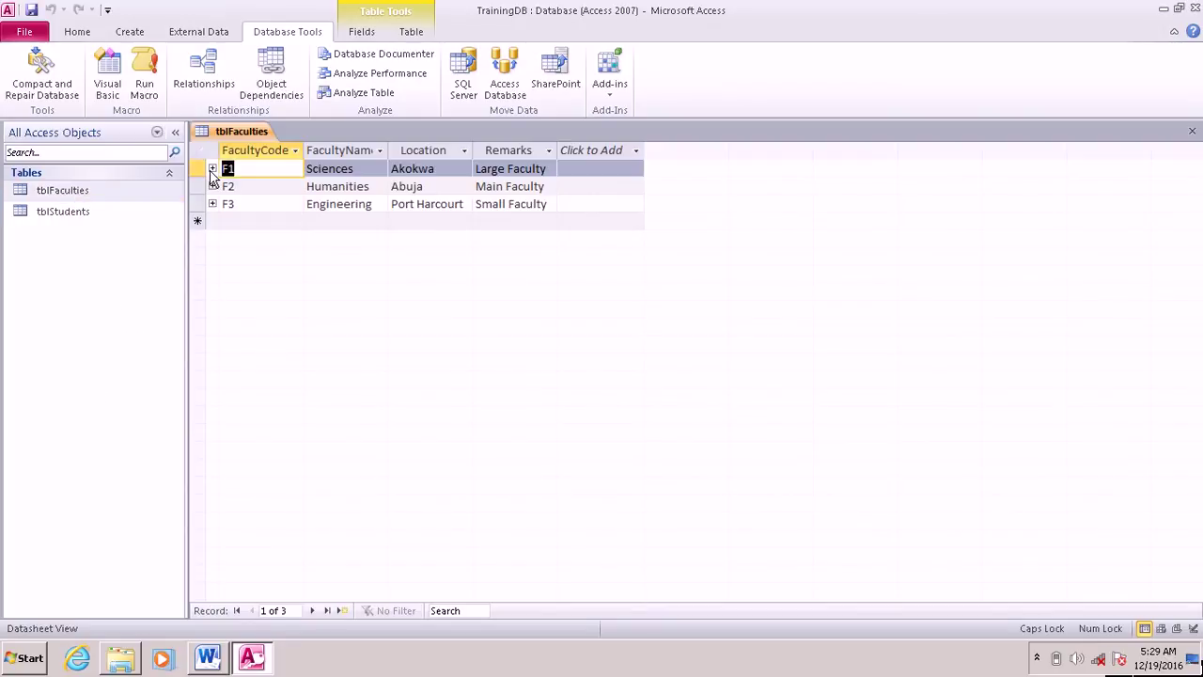
{"action": "left_click", "coordinate": [212, 169]}
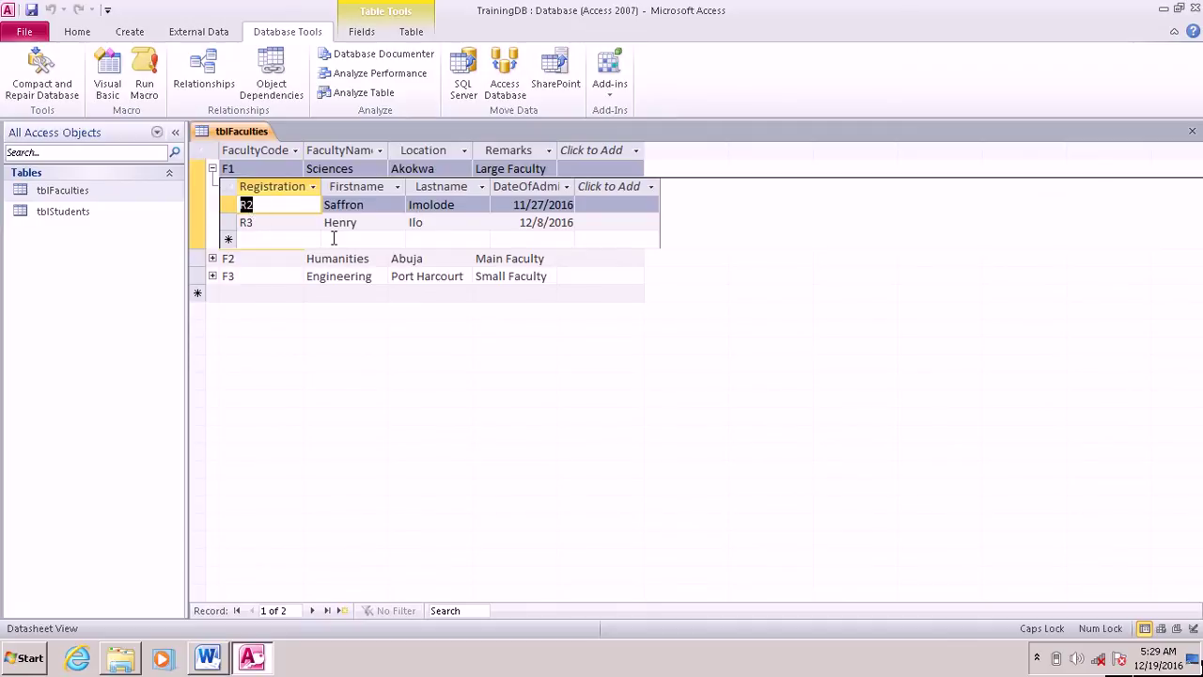
{"action": "left_click", "coordinate": [213, 258]}
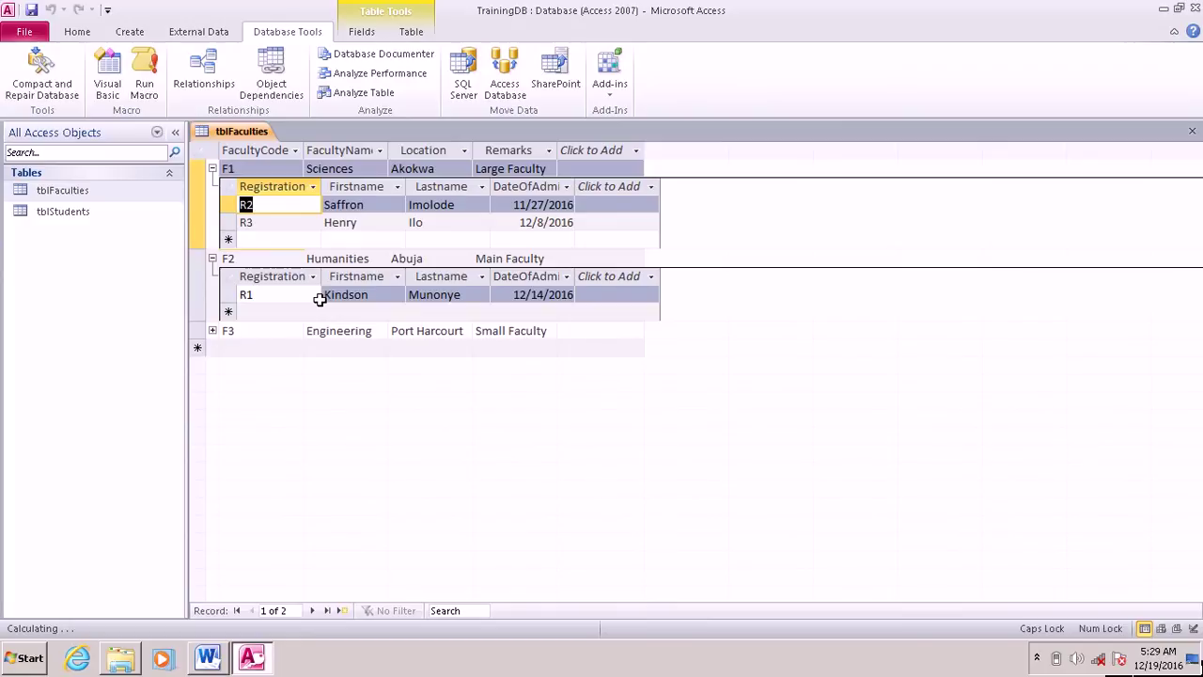
{"action": "left_click", "coordinate": [212, 332]}
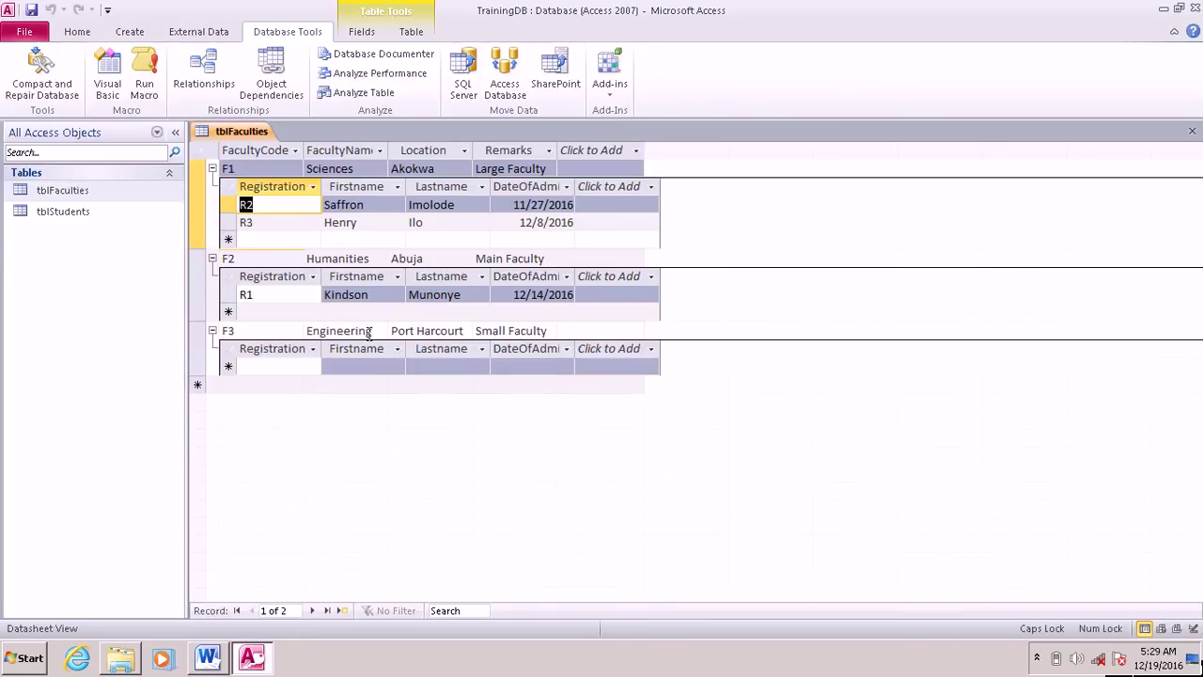
{"action": "left_click", "coordinate": [213, 169]}
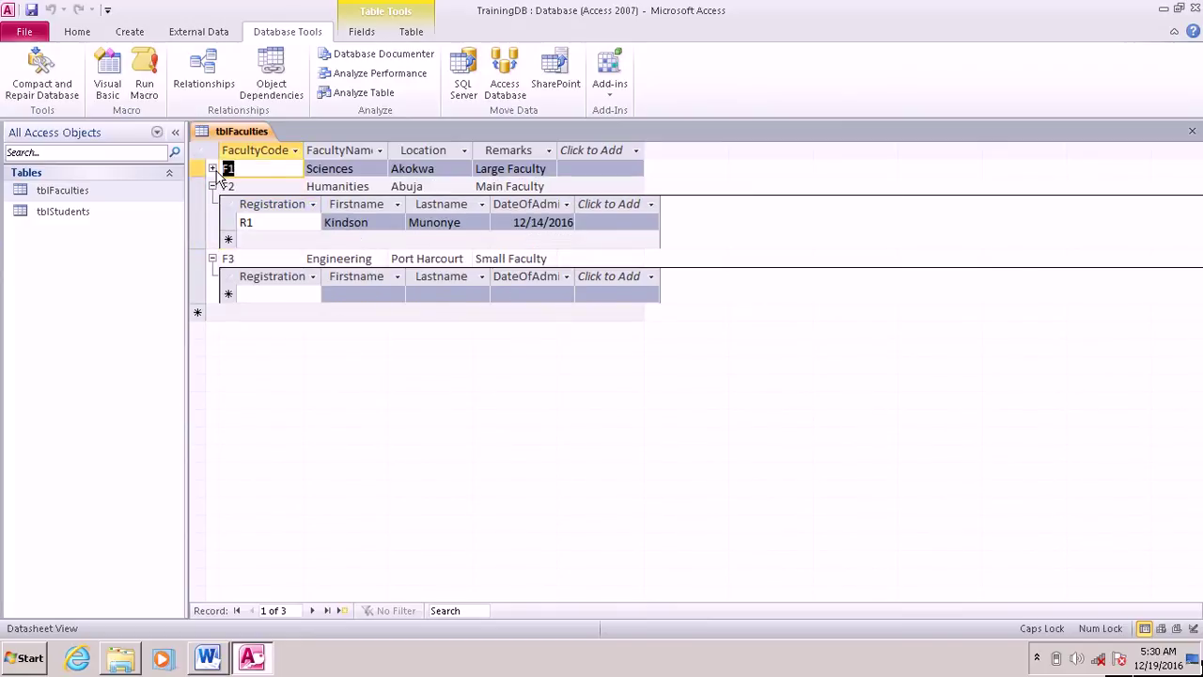
{"action": "left_click", "coordinate": [214, 187]}
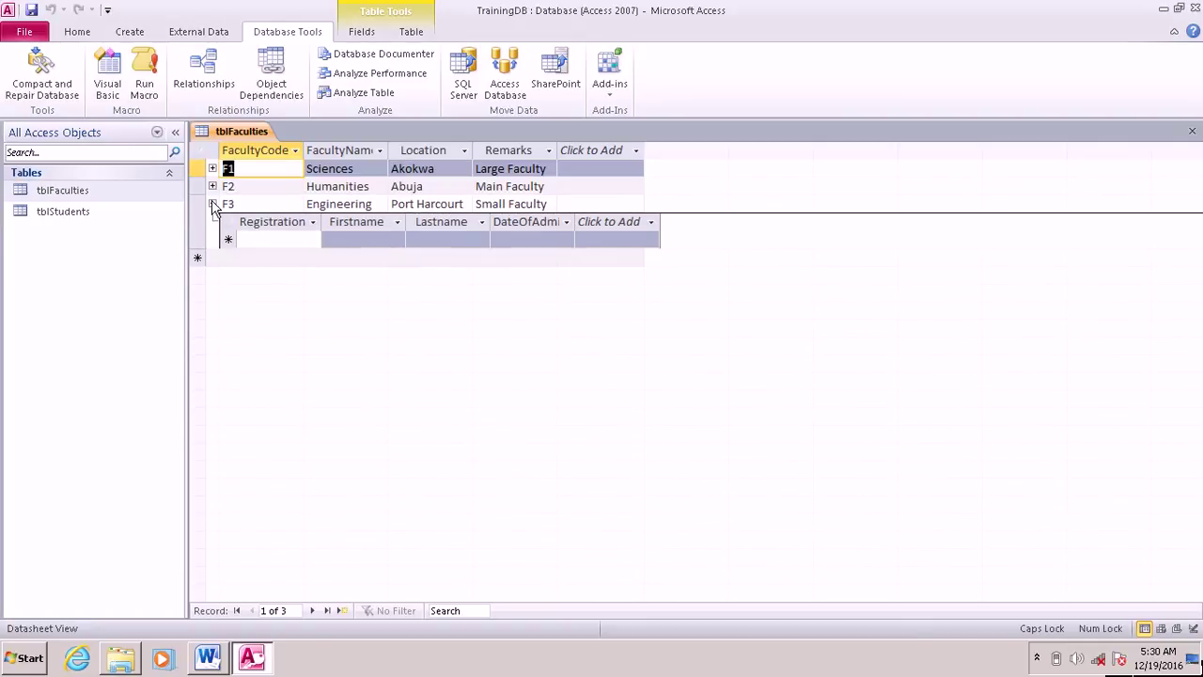
{"action": "left_click", "coordinate": [212, 204]}
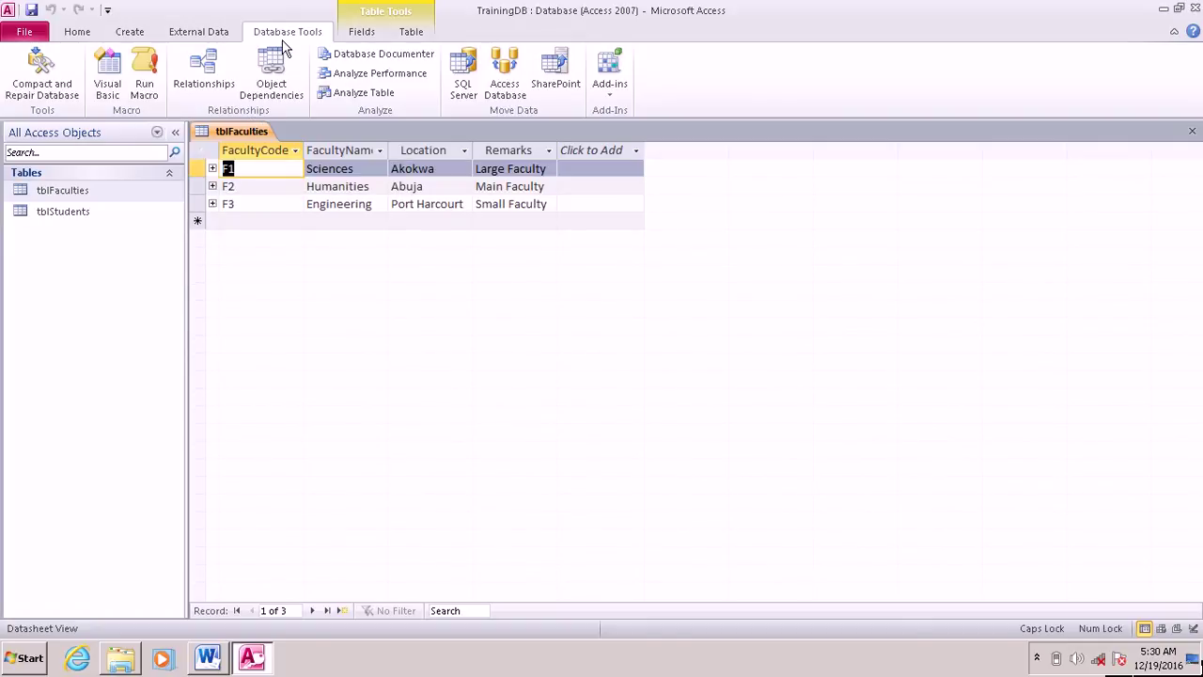
{"action": "right_click", "coordinate": [223, 134]}
{"action": "left_click", "coordinate": [266, 162]}
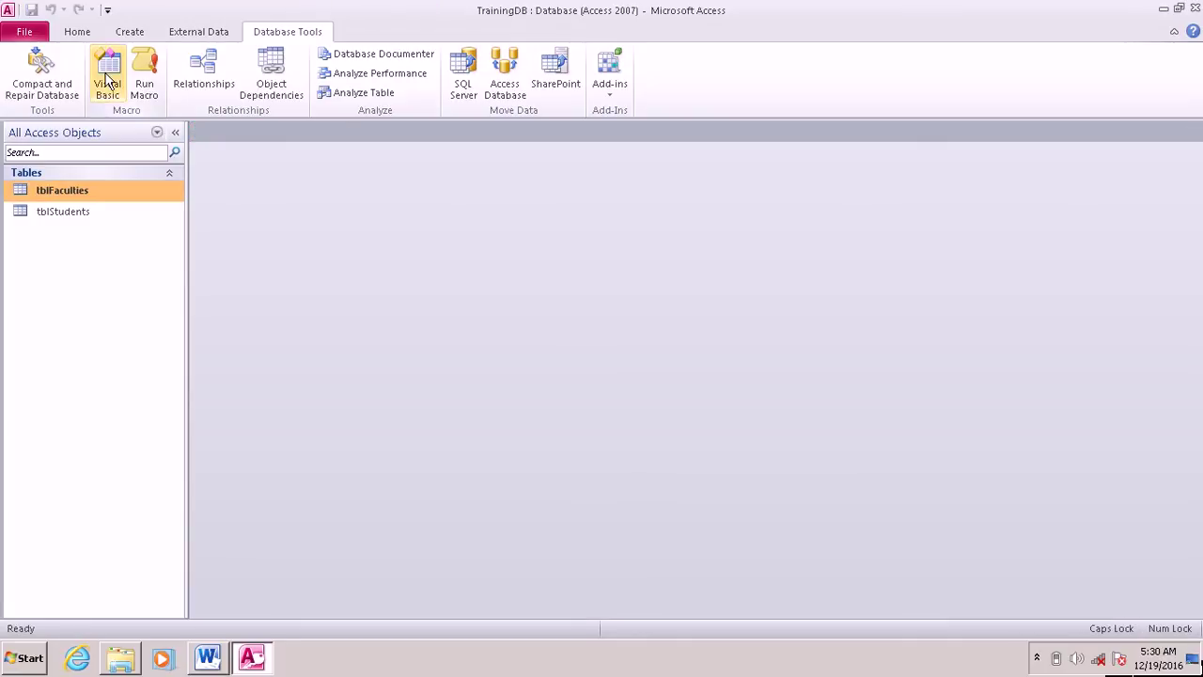
Step: Turn on Enforce Referential Integrity for the FacultyCode relationship
{"action": "left_click", "coordinate": [132, 34]}
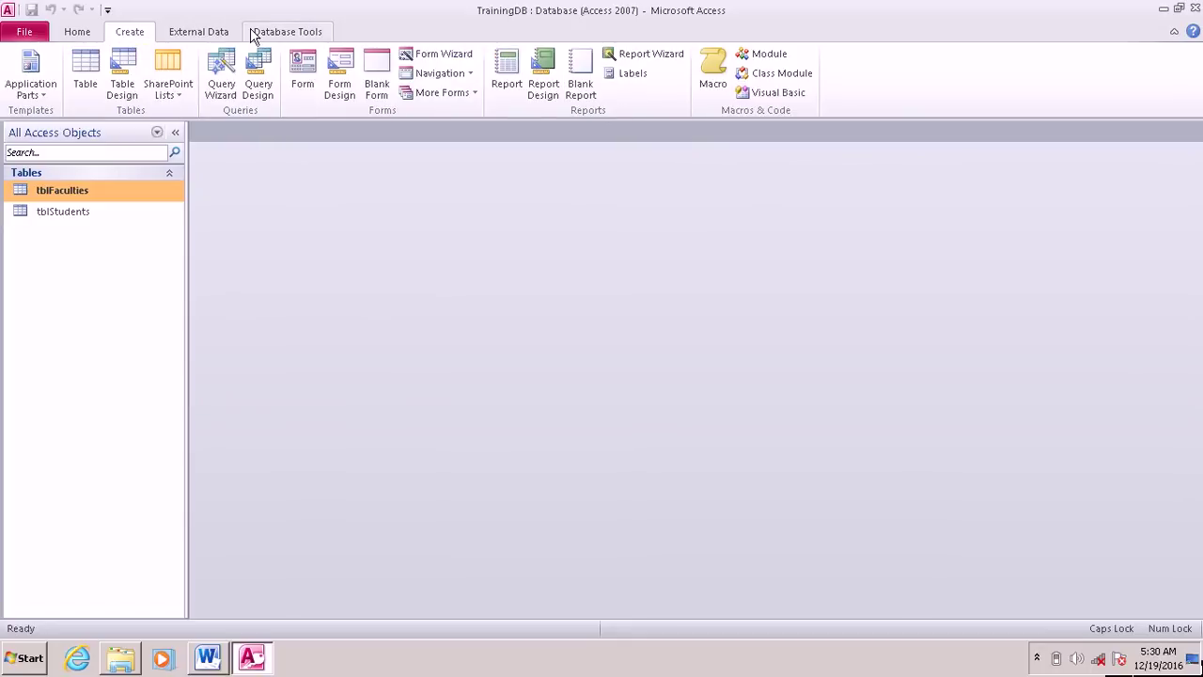
{"action": "left_click", "coordinate": [308, 37]}
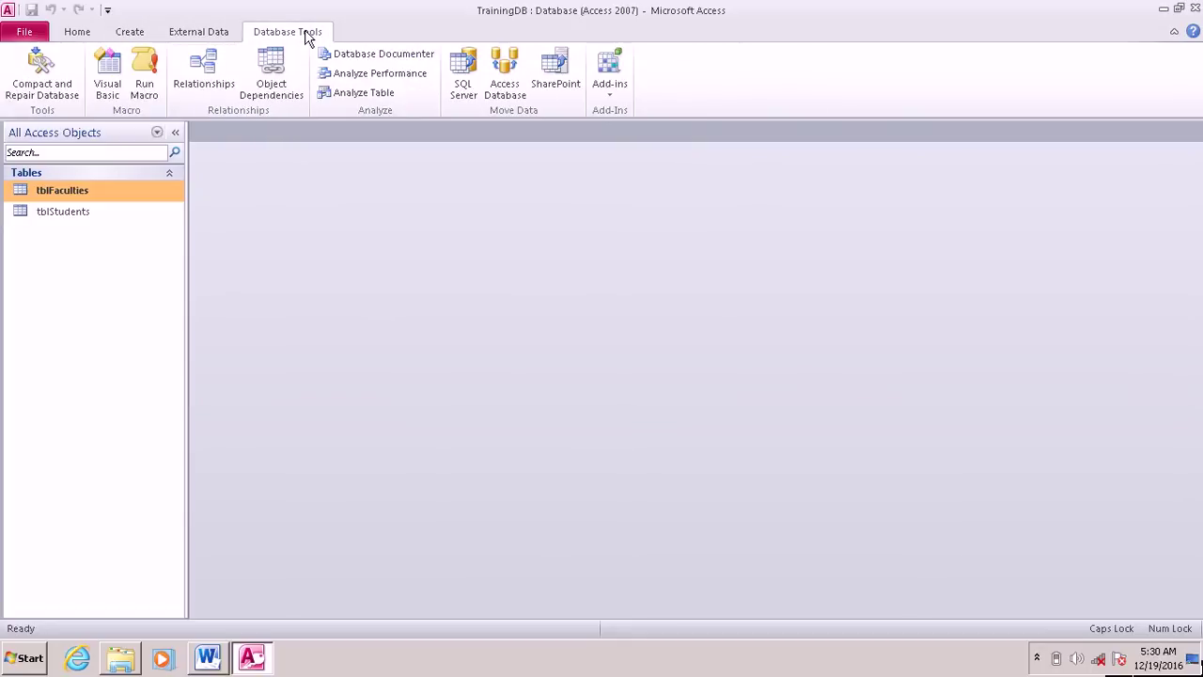
{"action": "left_click", "coordinate": [204, 68]}
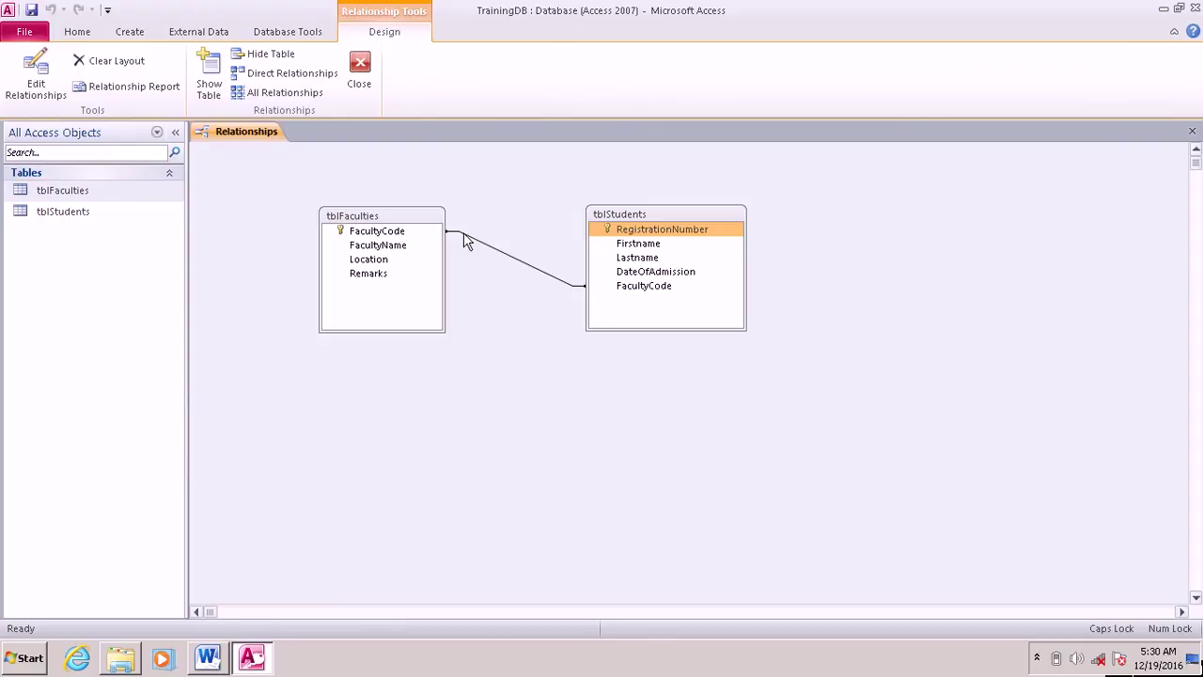
{"action": "right_click", "coordinate": [466, 241]}
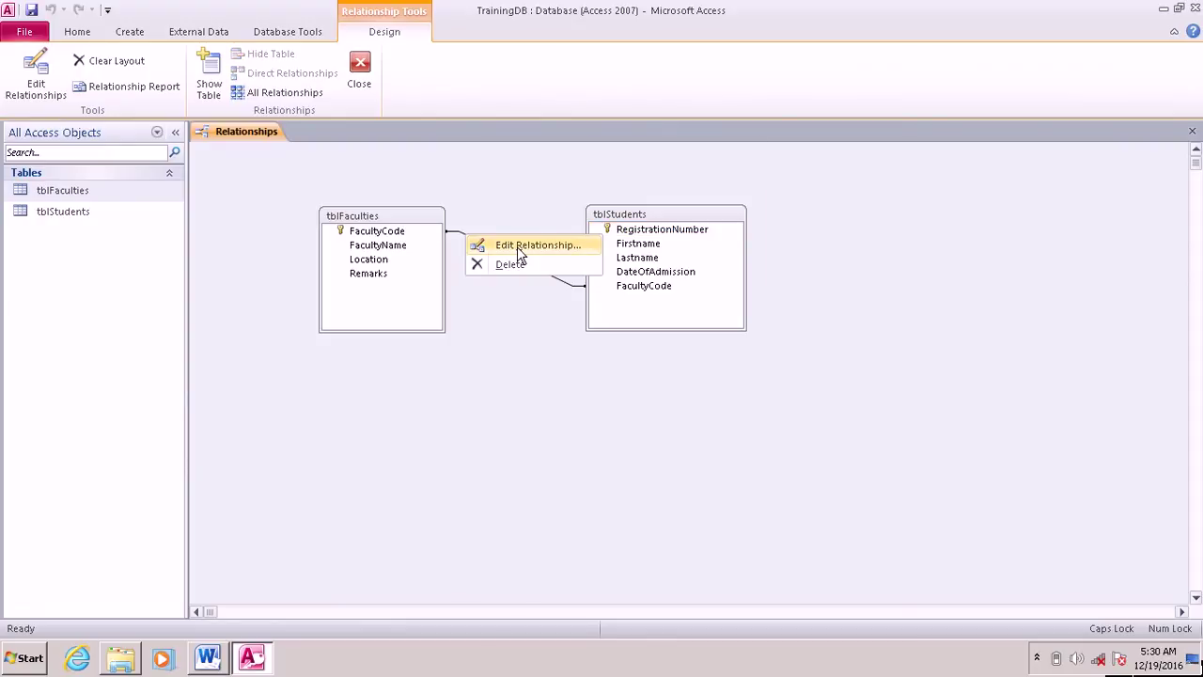
{"action": "left_click", "coordinate": [517, 246]}
{"action": "left_click", "coordinate": [466, 266]}
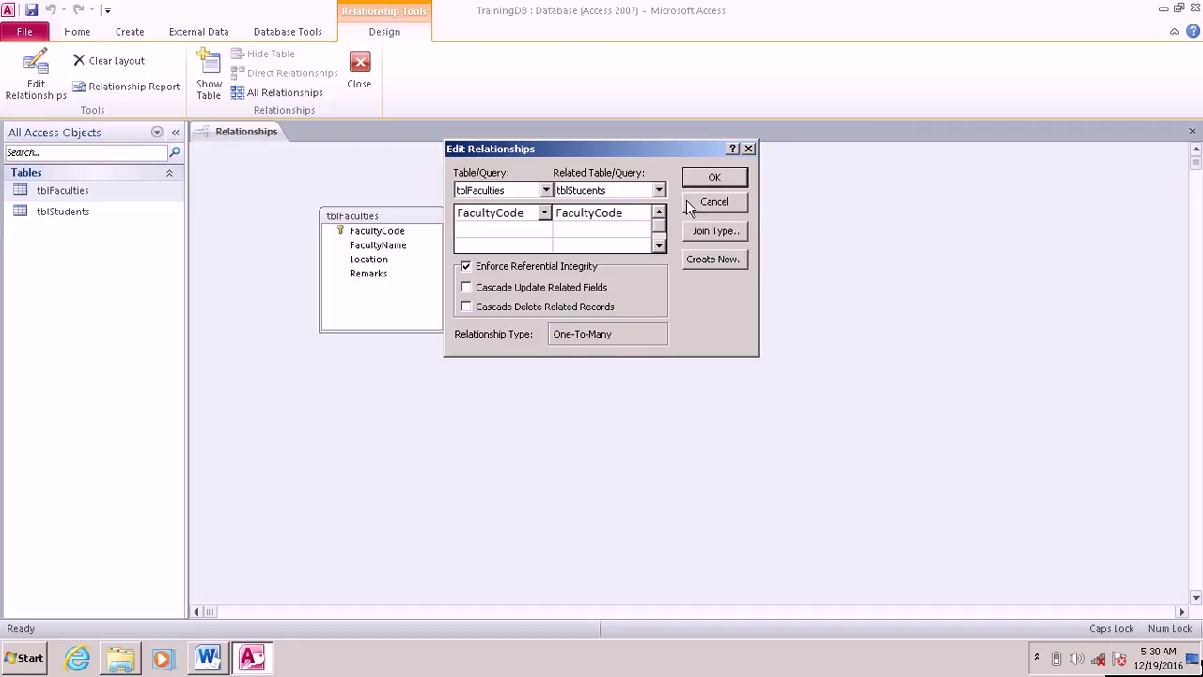
{"action": "key", "text": "Return"}
Step: Move tblStudents right and verify the one-to-many settings, then switch to the Word checklist
{"action": "left_click", "coordinate": [619, 230]}
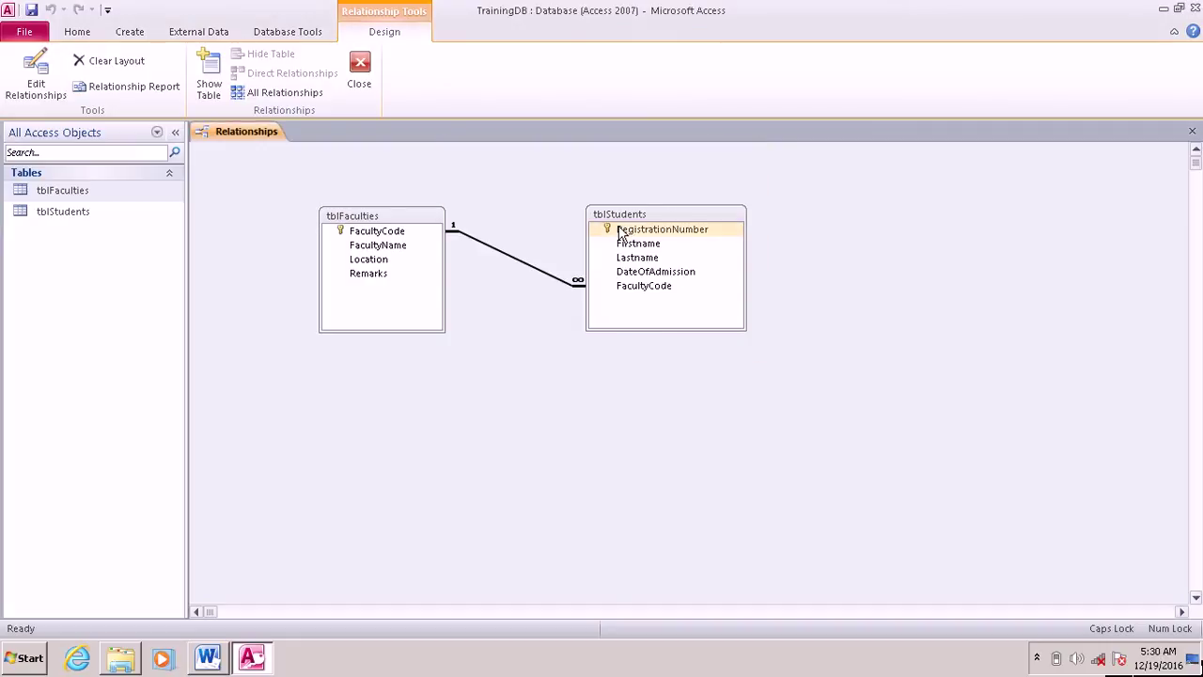
{"action": "left_click", "coordinate": [619, 232]}
{"action": "left_click_drag", "start_coordinate": [647, 215], "coordinate": [723, 203]}
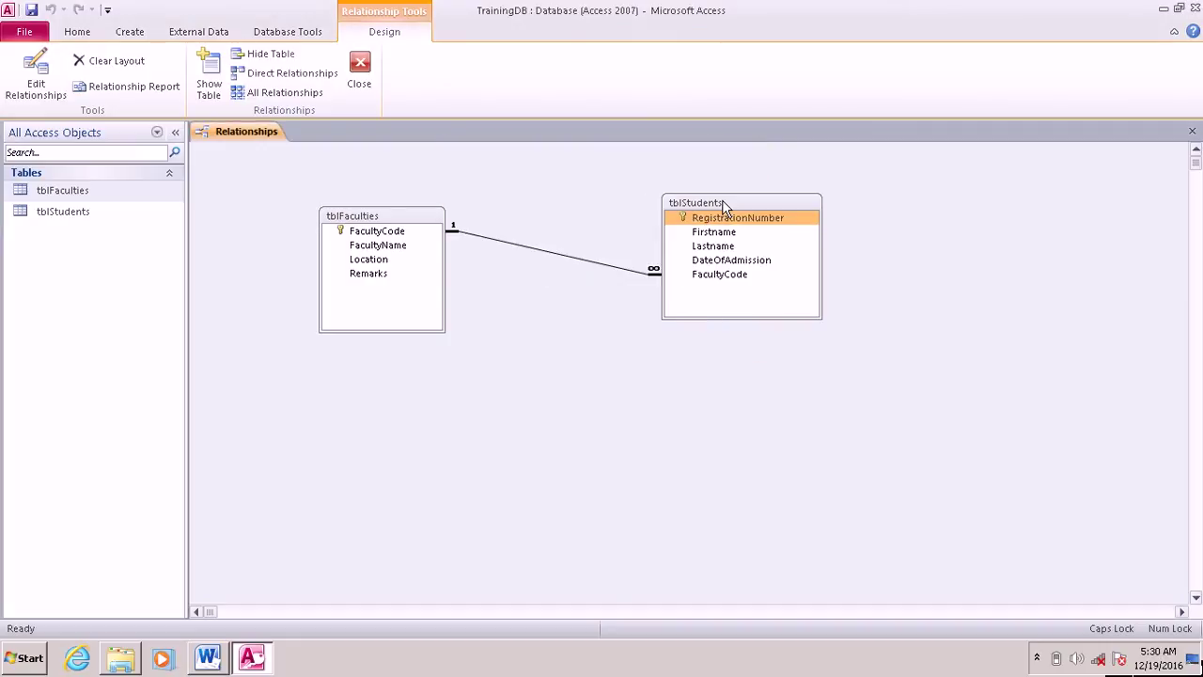
{"action": "right_click", "coordinate": [482, 247]}
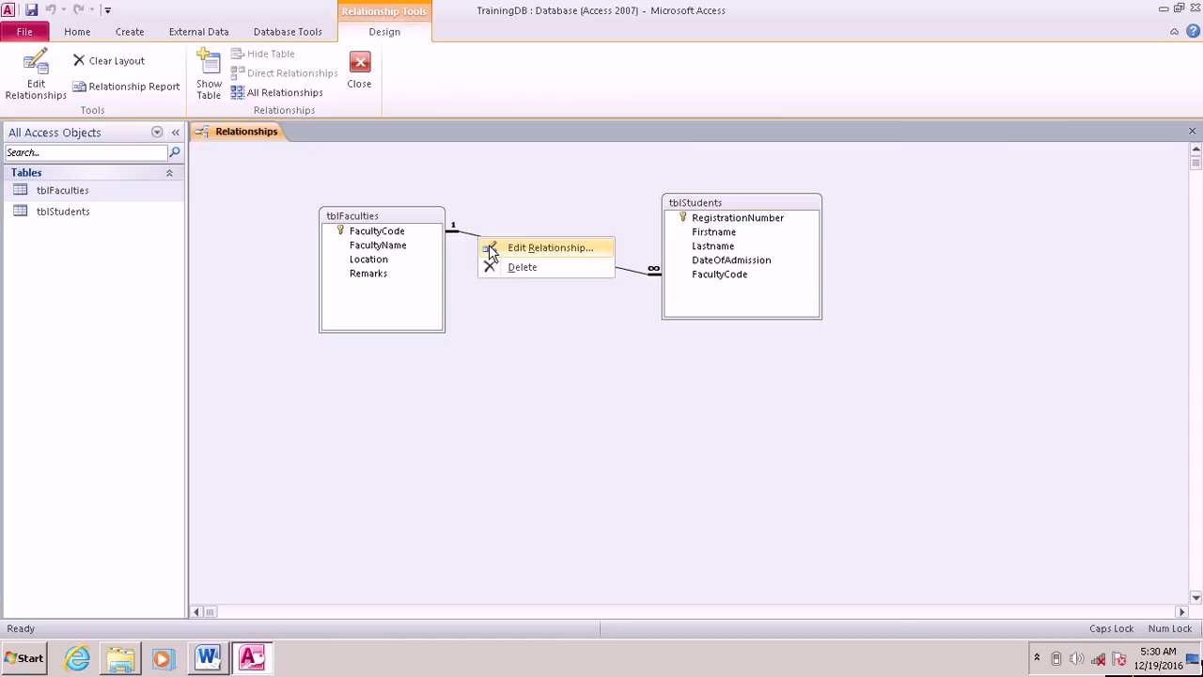
{"action": "left_click", "coordinate": [490, 249]}
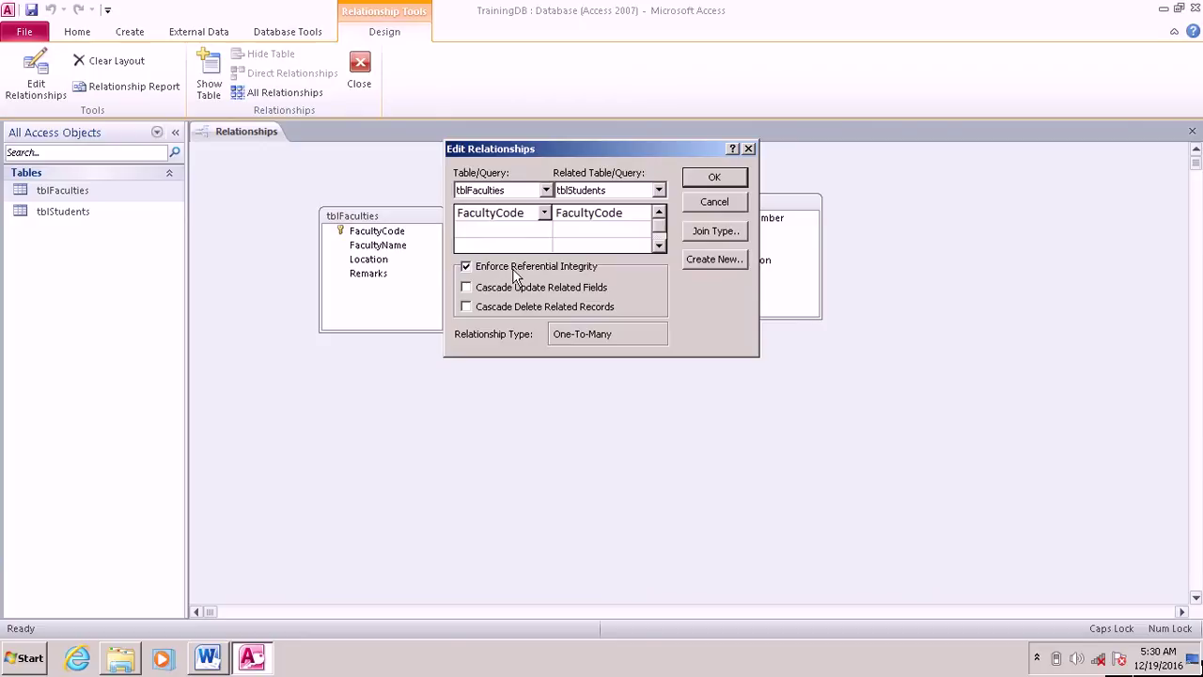
{"action": "left_click", "coordinate": [711, 176]}
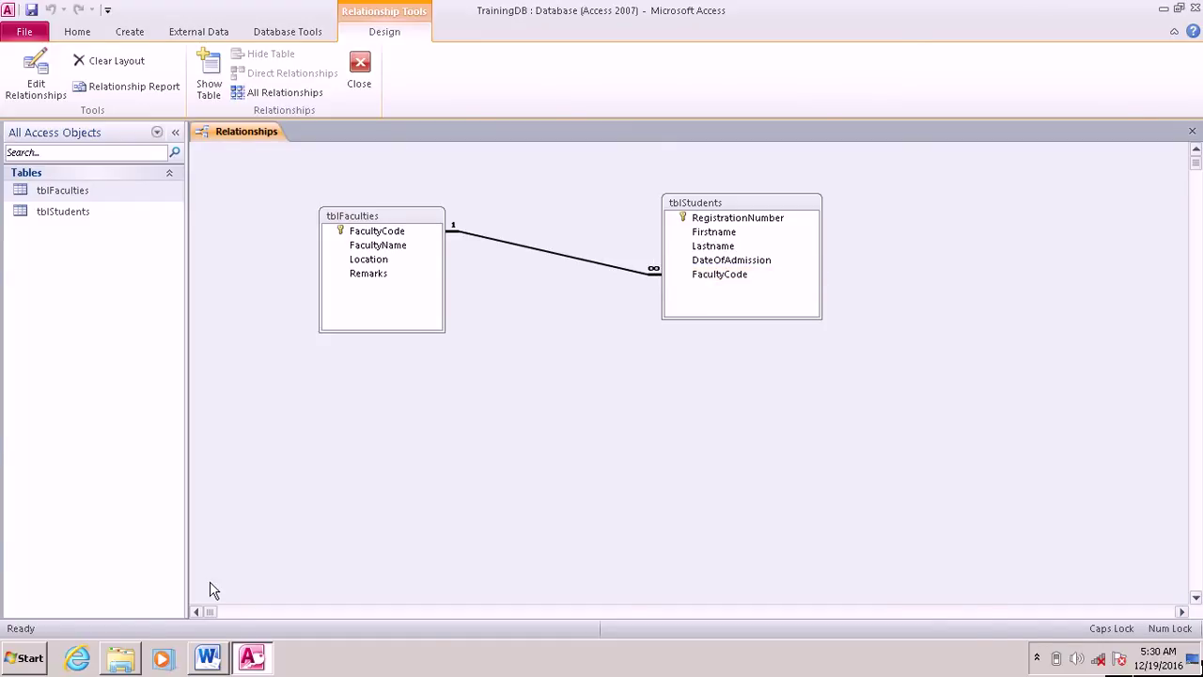
{"action": "key", "text": "alt+Tab"}
{"action": "left_click", "coordinate": [823, 573]}
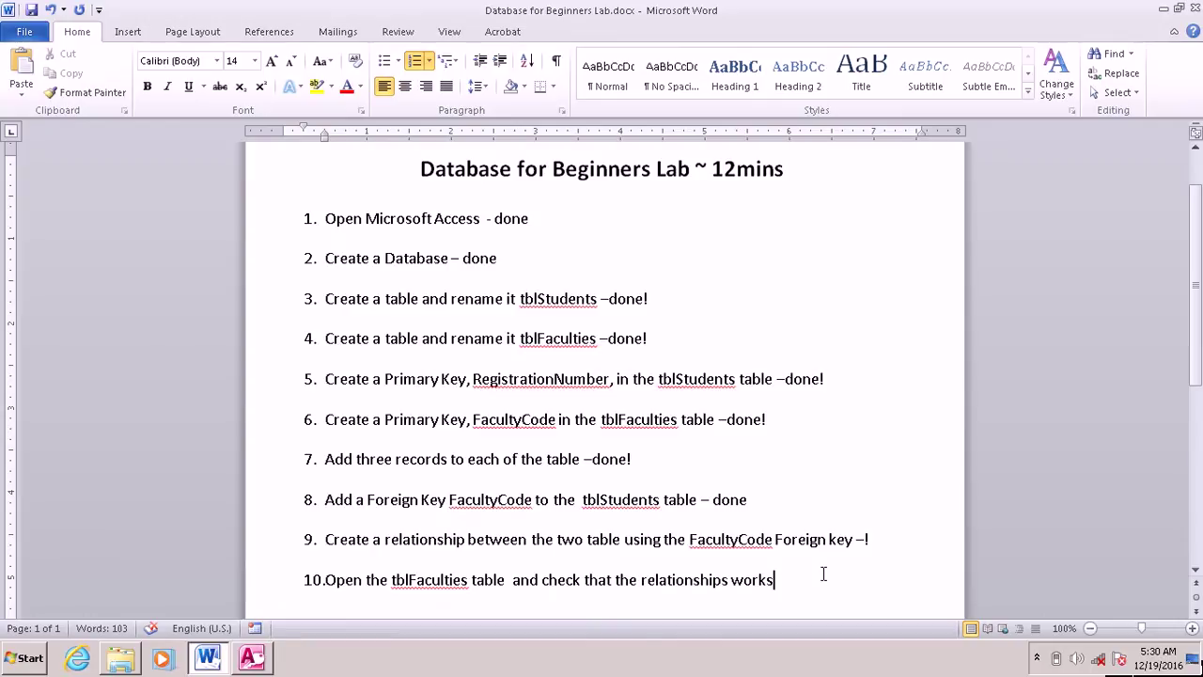
Step: Mark checklist item 9 with 'done!'
{"action": "left_click", "coordinate": [861, 540]}
{"action": "type", "text": "D"}
{"action": "key", "text": "BackSpace"}
{"action": "key", "text": "Delete"}
{"action": "type", "text": "done!"}
Step: Append '-done' to item 10, then return to Access
{"action": "left_click", "coordinate": [845, 571]}
{"action": "type", "text": "do"}
{"action": "key", "text": "BackSpace"}
{"action": "key", "text": "BackSpace"}
{"action": "type", "text": "-done"}
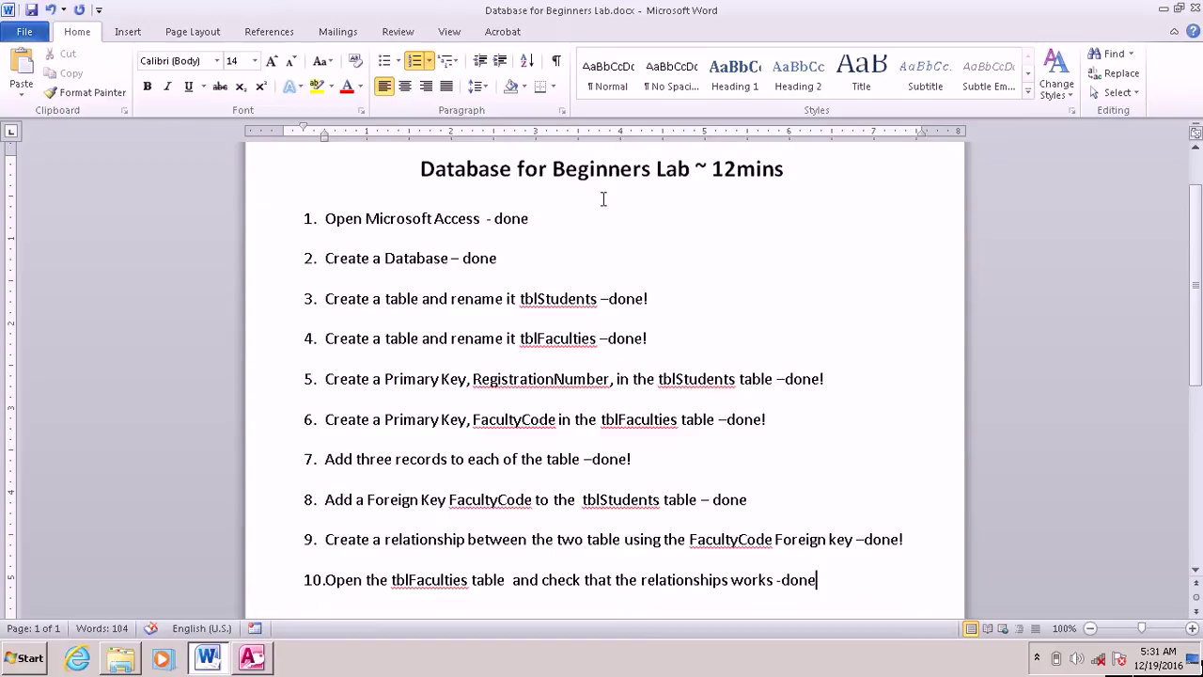
{"action": "left_click", "coordinate": [260, 666]}
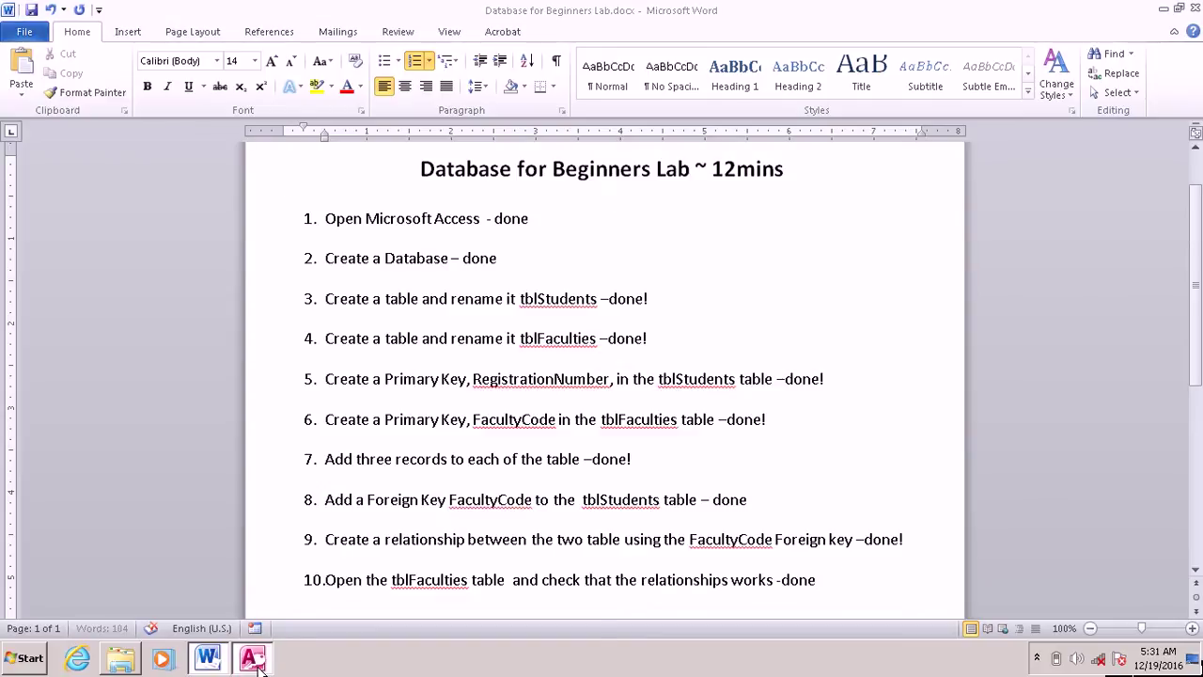